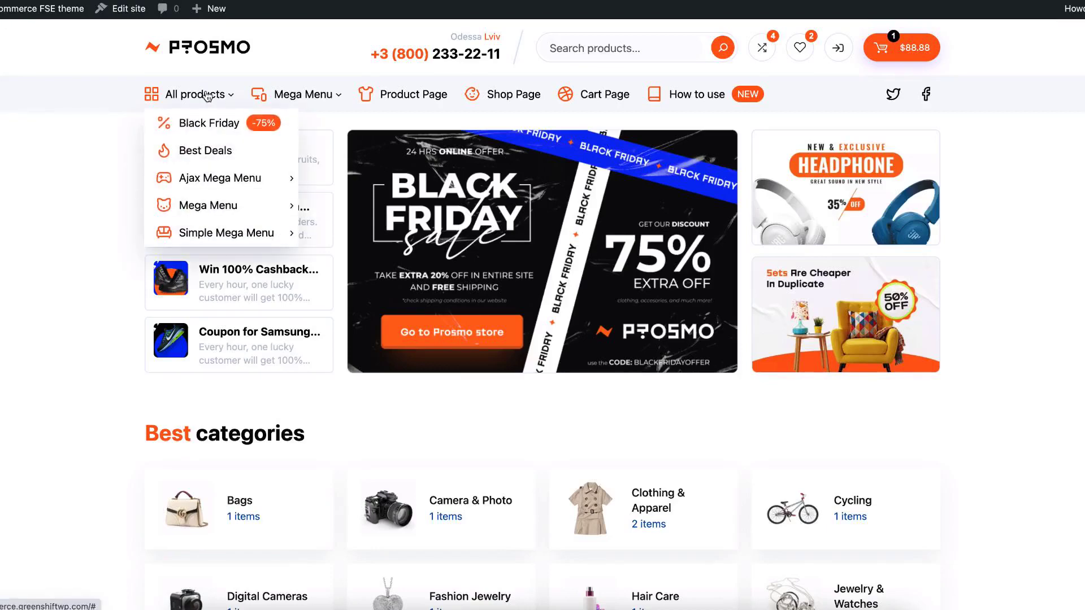
# - Add a 'How to use' link after Cart Page, pointing to the How to use Woocommerce FSE Greenshift theme page
pyautogui.moveTo(216, 187)
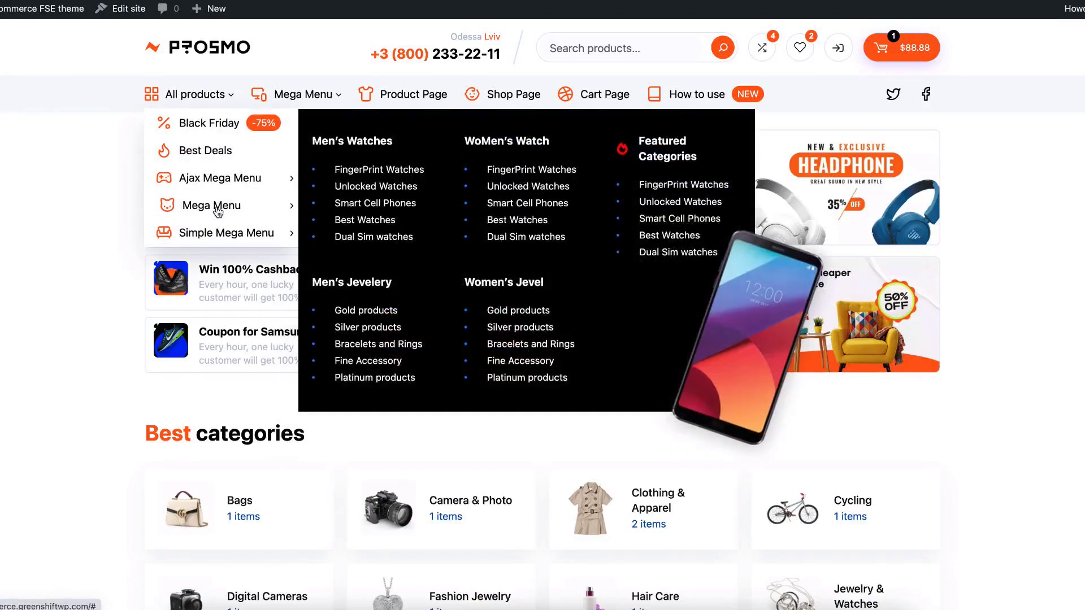
pyautogui.moveTo(218, 233)
pyautogui.moveTo(307, 101)
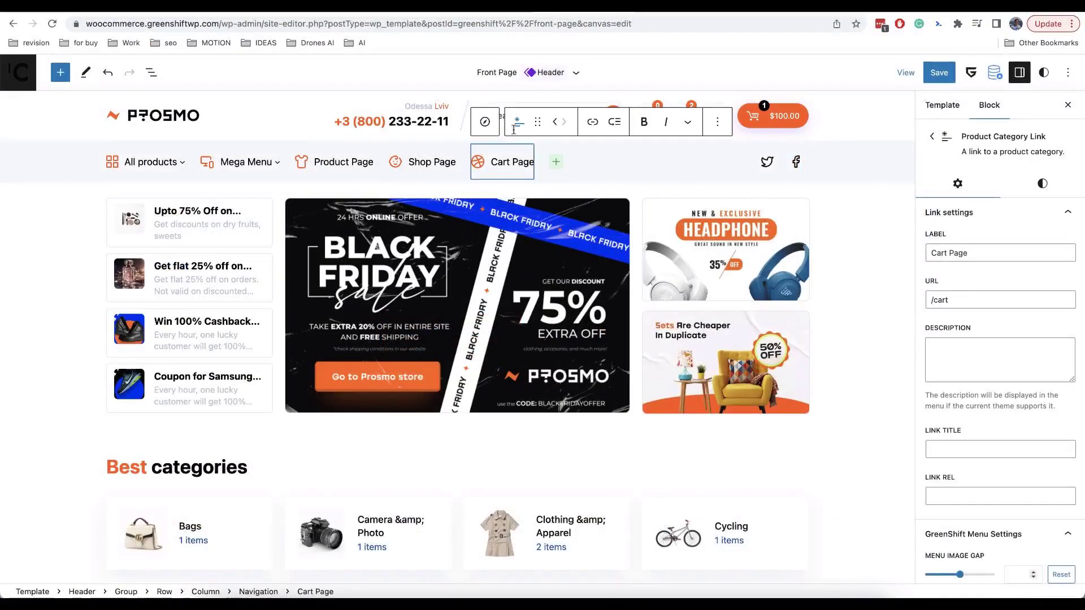
pyautogui.click(485, 121)
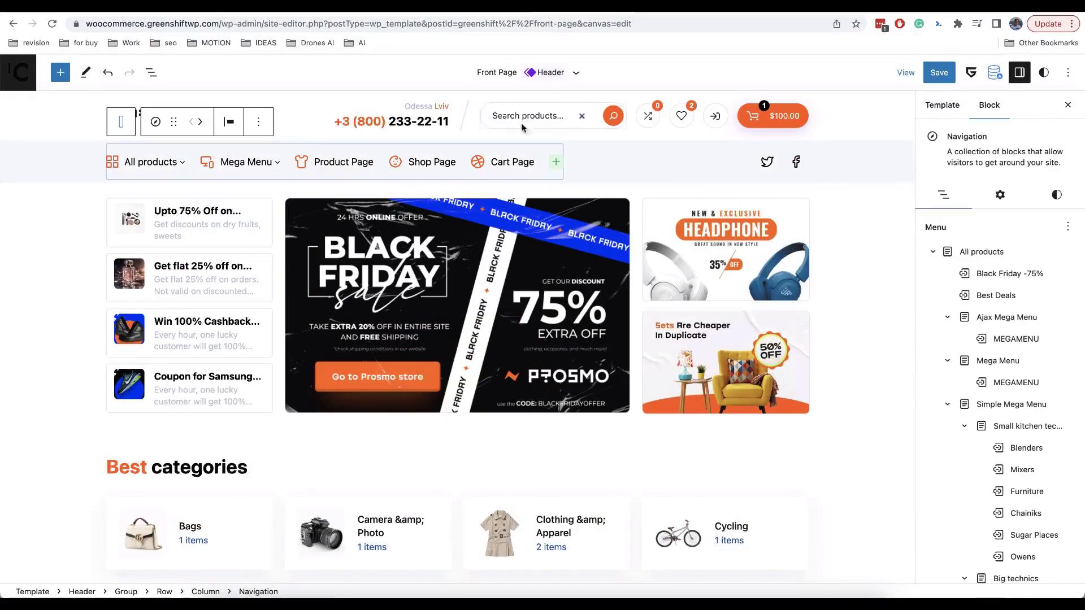
pyautogui.click(555, 164)
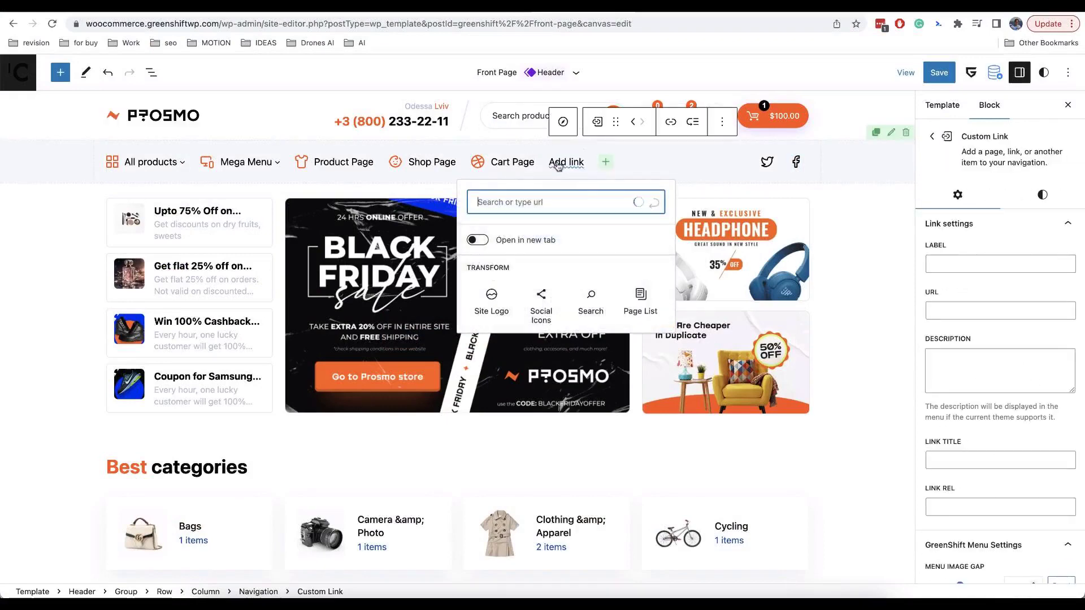
pyautogui.write('How to use')
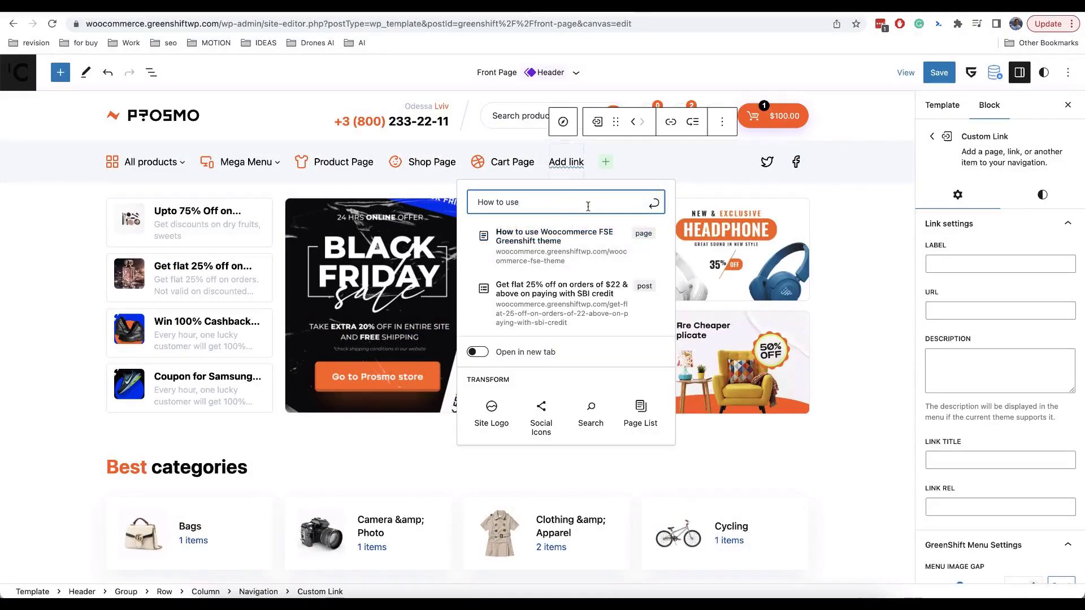
pyautogui.click(590, 236)
pyautogui.press('BackSpace')
pyautogui.press('BackSpace')
pyautogui.press('BackSpace')
pyautogui.press('BackSpace')
pyautogui.press('BackSpace')
pyautogui.press('BackSpace')
pyautogui.press('BackSpace')
pyautogui.press('BackSpace')
pyautogui.press('BackSpace')
pyautogui.press('BackSpace')
pyautogui.press('BackSpace')
pyautogui.press('BackSpace')
pyautogui.press('BackSpace')
pyautogui.press('BackSpace')
pyautogui.press('BackSpace')
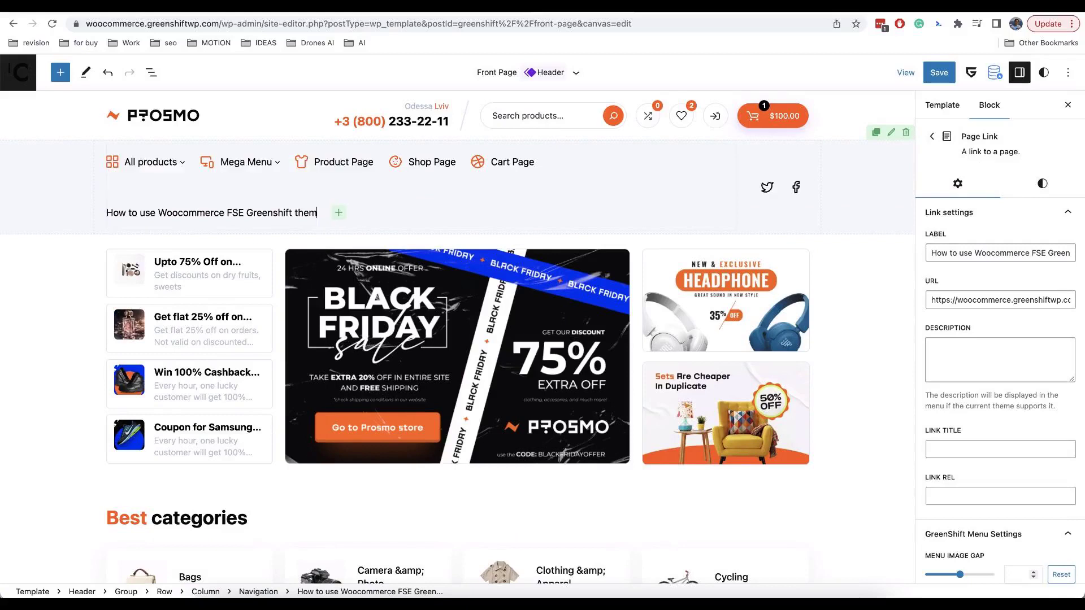
pyautogui.press('BackSpace')
pyautogui.press('BackSpace')
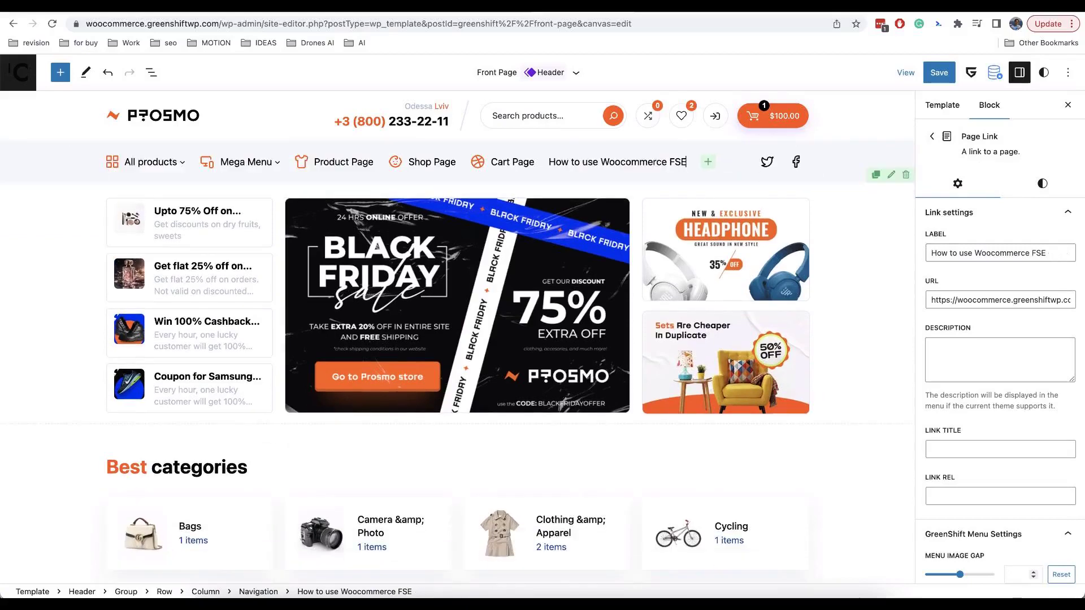
pyautogui.press('BackSpace')
pyautogui.press('BackSpace')
pyautogui.press('BackSpace')
pyautogui.press('BackSpace')
pyautogui.press('BackSpace')
pyautogui.press('BackSpace')
pyautogui.press('BackSpace')
pyautogui.press('BackSpace')
pyautogui.press('BackSpace')
pyautogui.press('BackSpace')
pyautogui.press('BackSpace')
pyautogui.press('BackSpace')
pyautogui.press('BackSpace')
pyautogui.press('BackSpace')
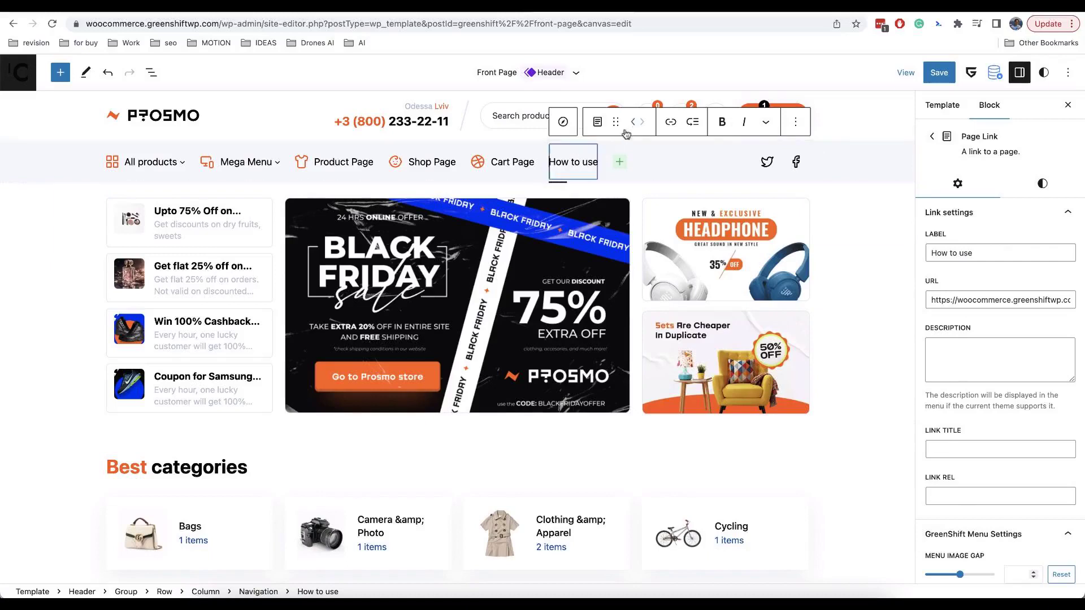
# - Insert book.svg from the Media Library as an inline image before the How to use label
pyautogui.click(766, 123)
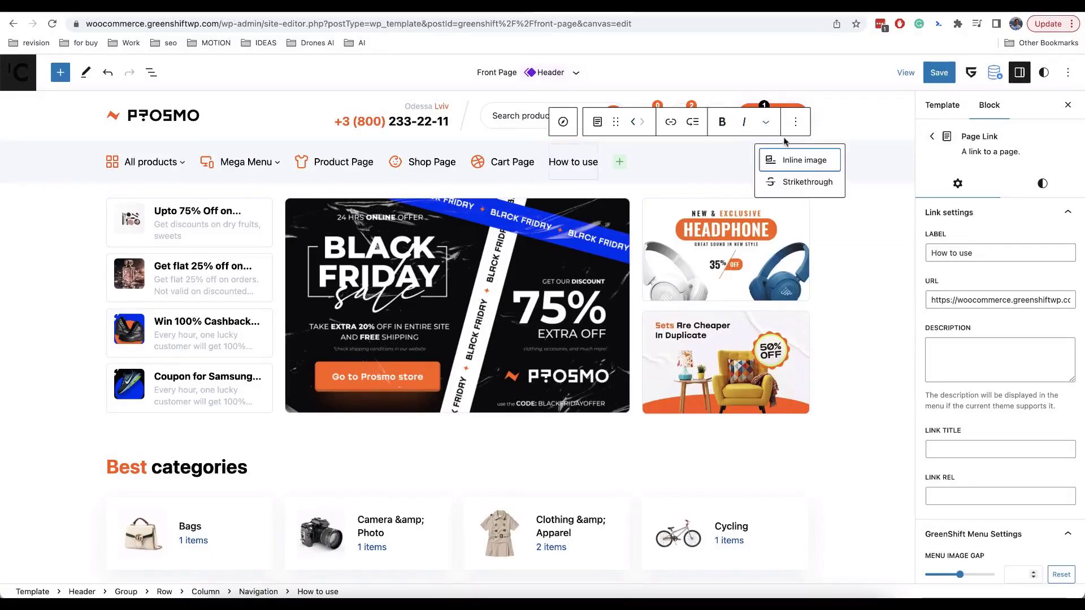
pyautogui.click(807, 161)
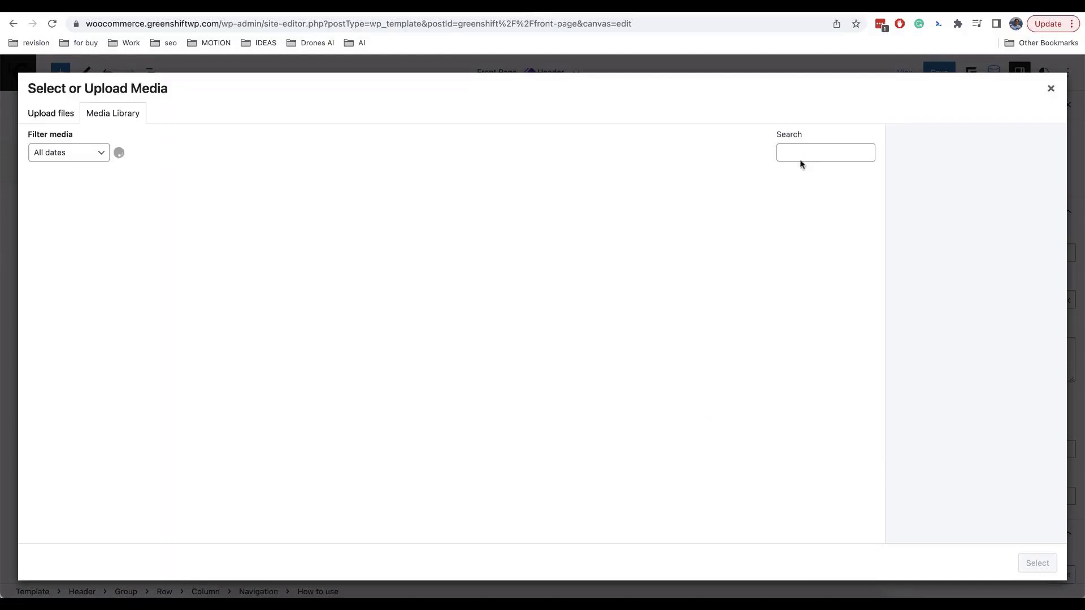
pyautogui.scroll(-15, 436, 317)
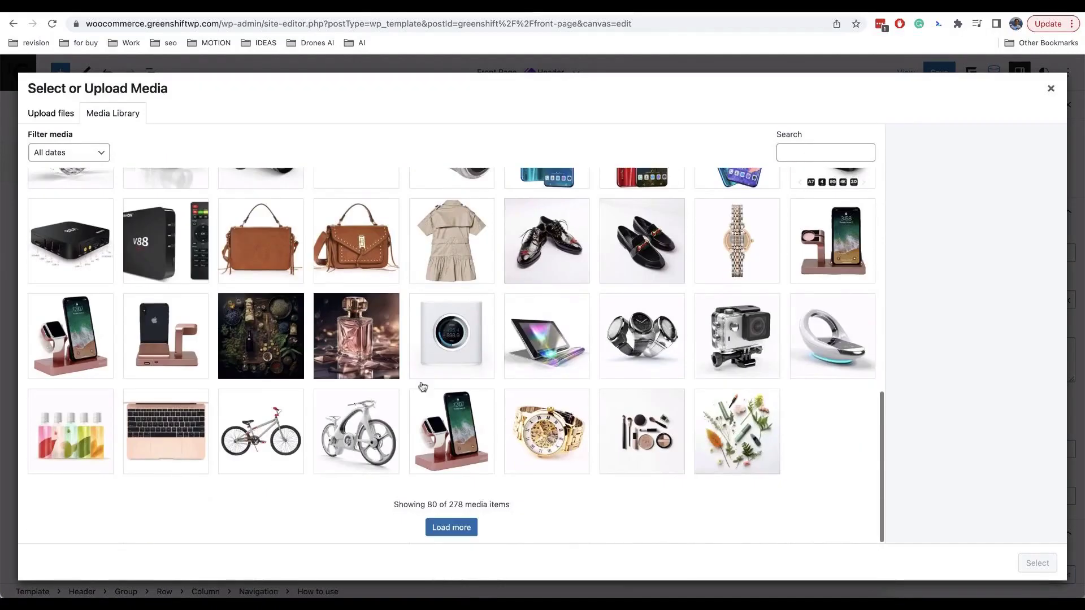
pyautogui.click(452, 527)
pyautogui.scroll(-15, 480, 444)
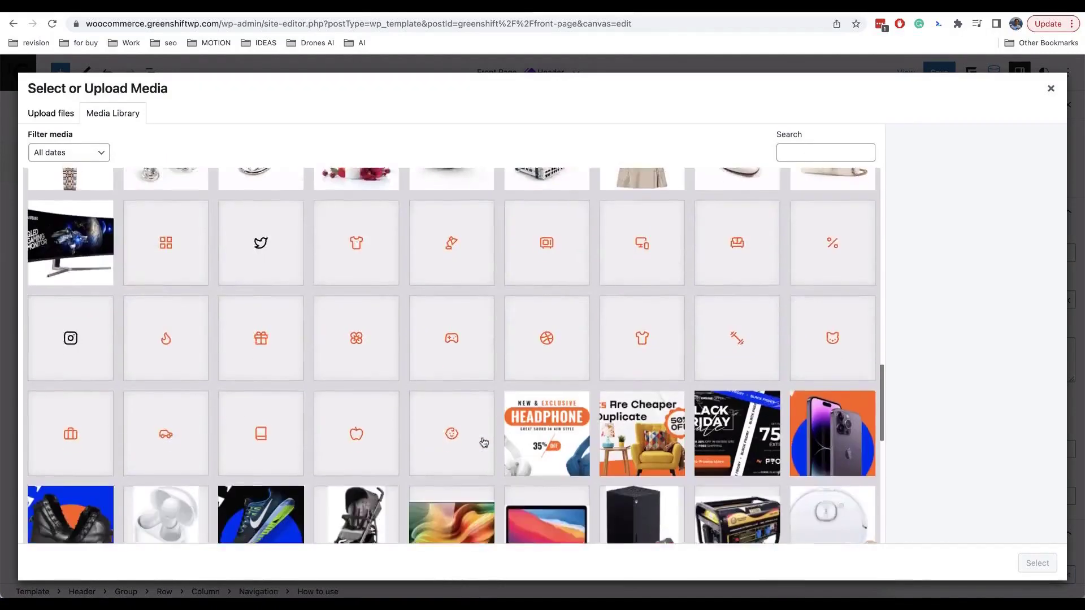
pyautogui.scroll(2, 479, 440)
pyautogui.click(285, 358)
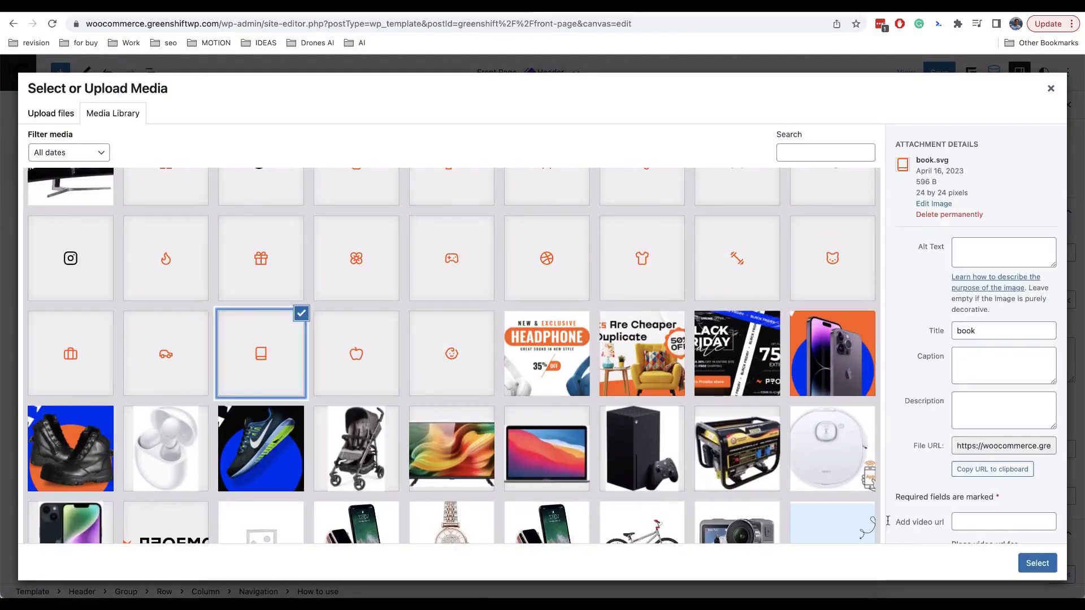
pyautogui.click(1037, 563)
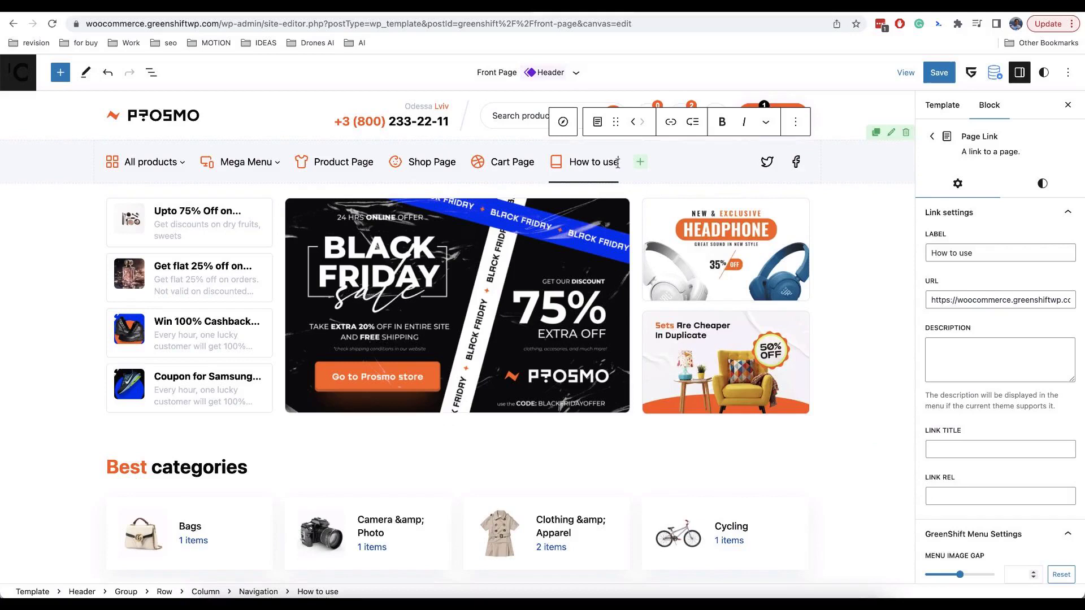
# - Add 'NEW' after How to use as an orange badge, leaving Menu Image Gap at default
pyautogui.write('NEW')
pyautogui.moveTo(625, 162); pyautogui.dragTo(645, 163)
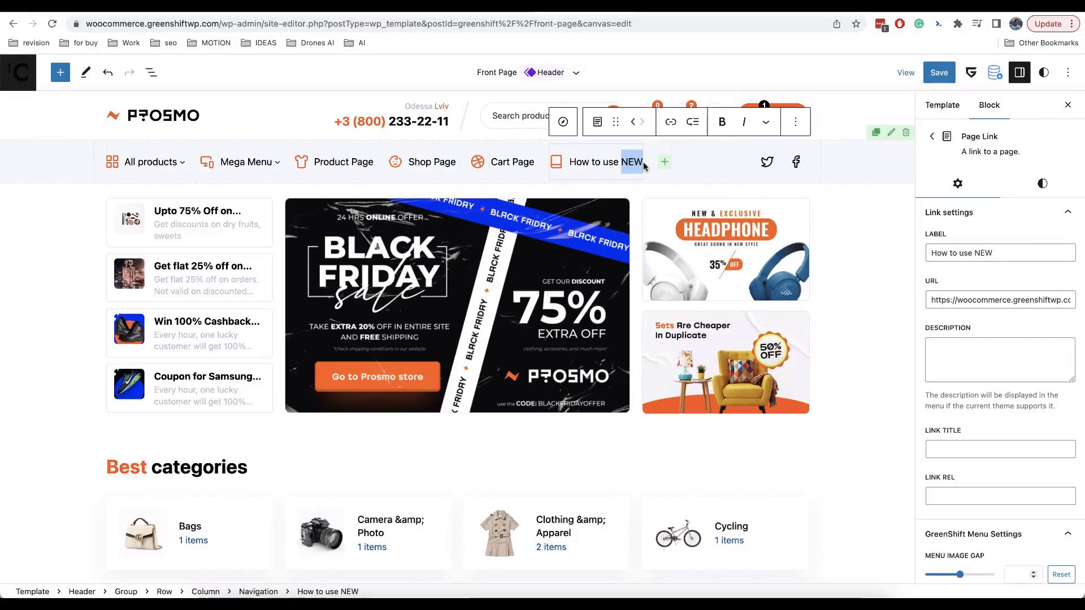
pyautogui.click(765, 124)
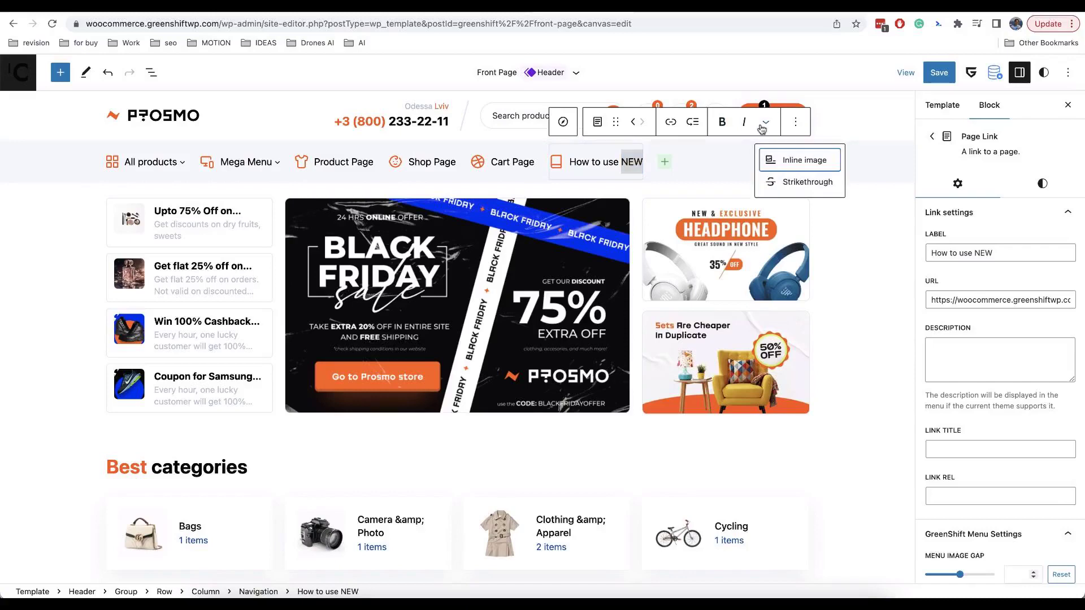
pyautogui.click(803, 183)
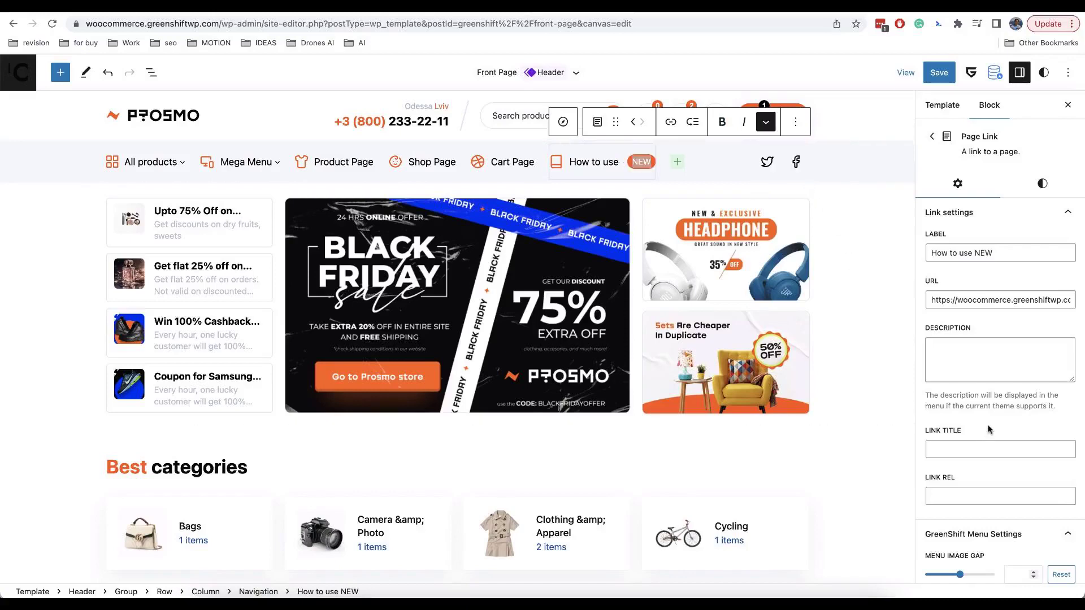
pyautogui.scroll(-5, 989, 430)
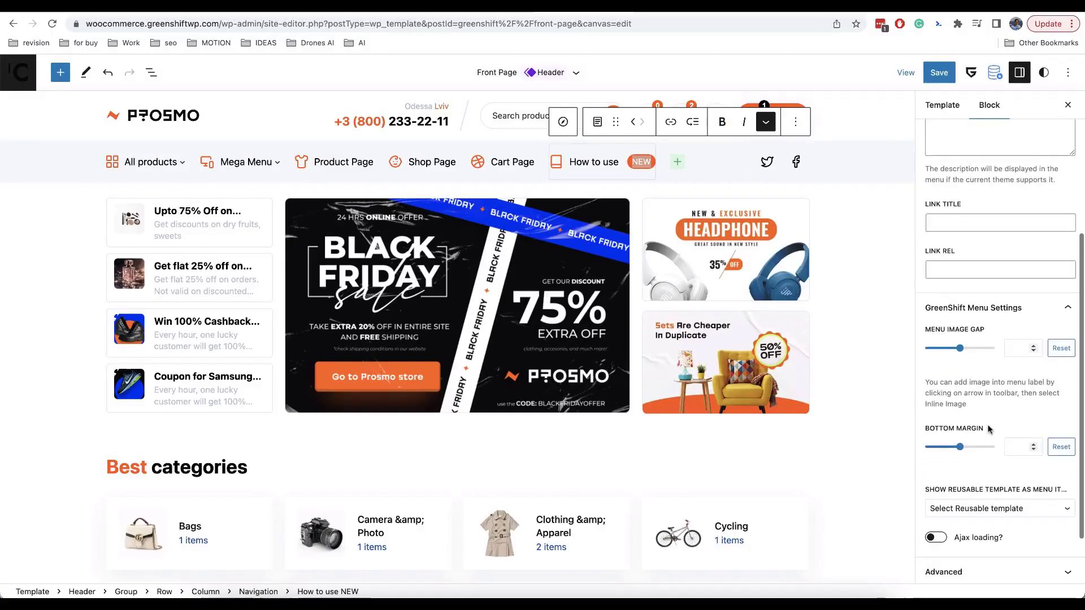
pyautogui.moveTo(962, 351); pyautogui.dragTo(957, 353)
pyautogui.click(1059, 349)
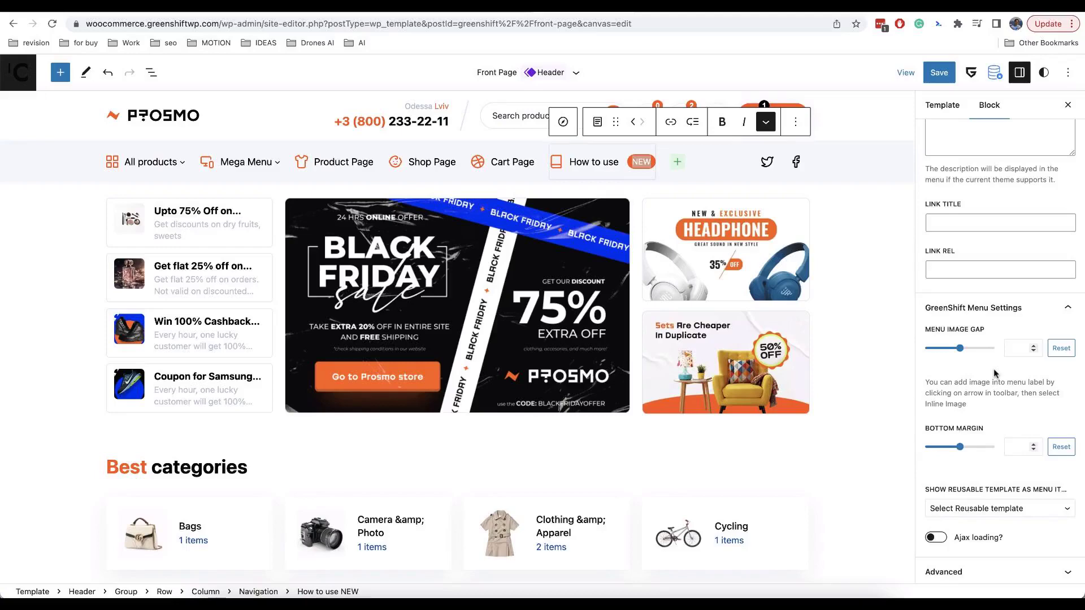
# - Try vertical Orientation on the header Navigation, switch it back to horizontal, and review Display options
pyautogui.press('super+z')
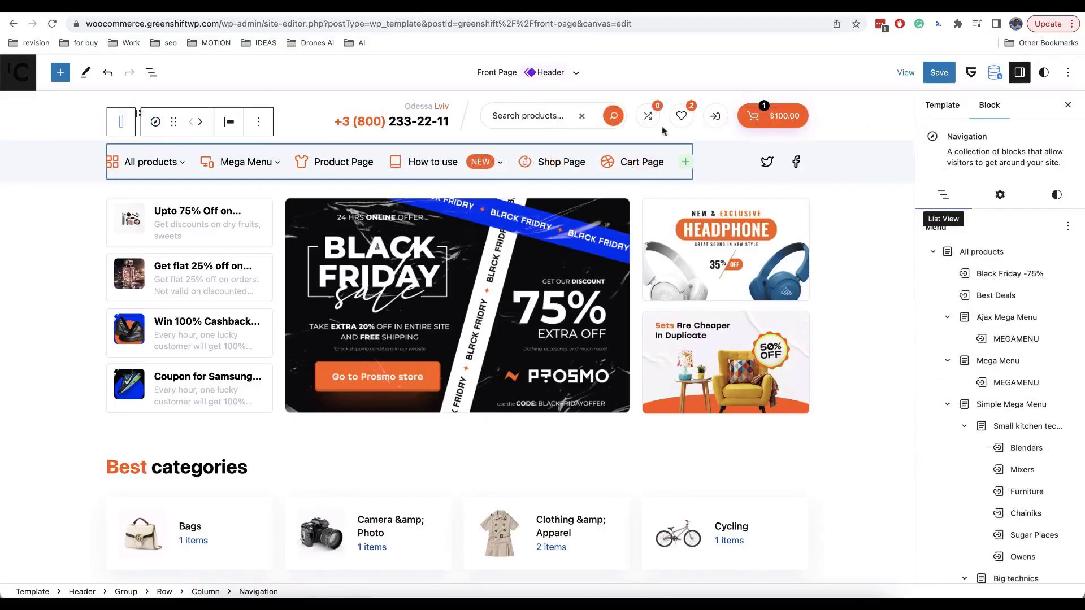
pyautogui.click(996, 196)
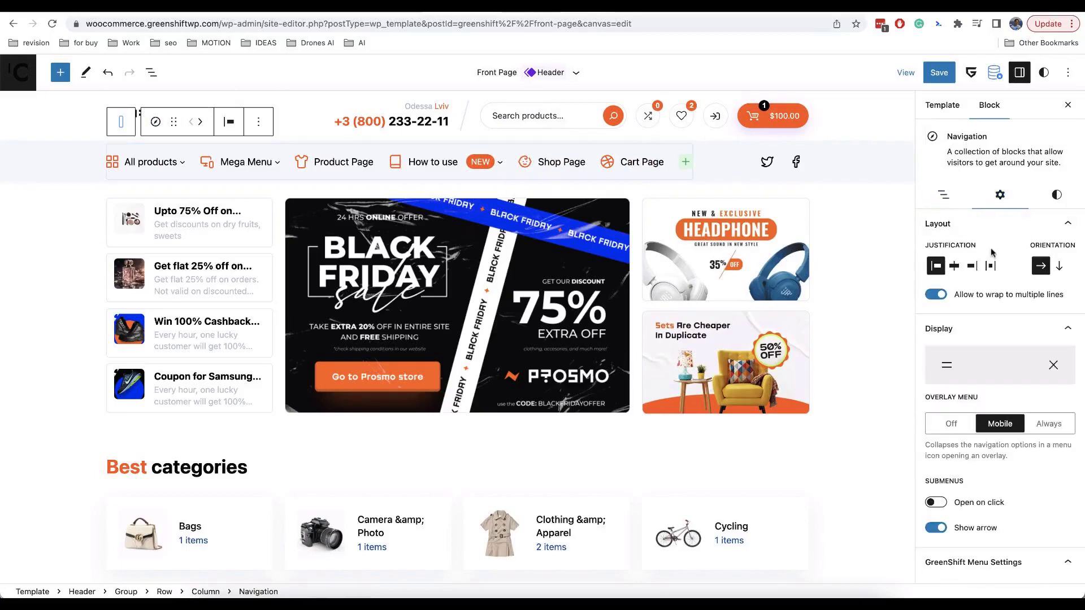
pyautogui.scroll(-2, 969, 258)
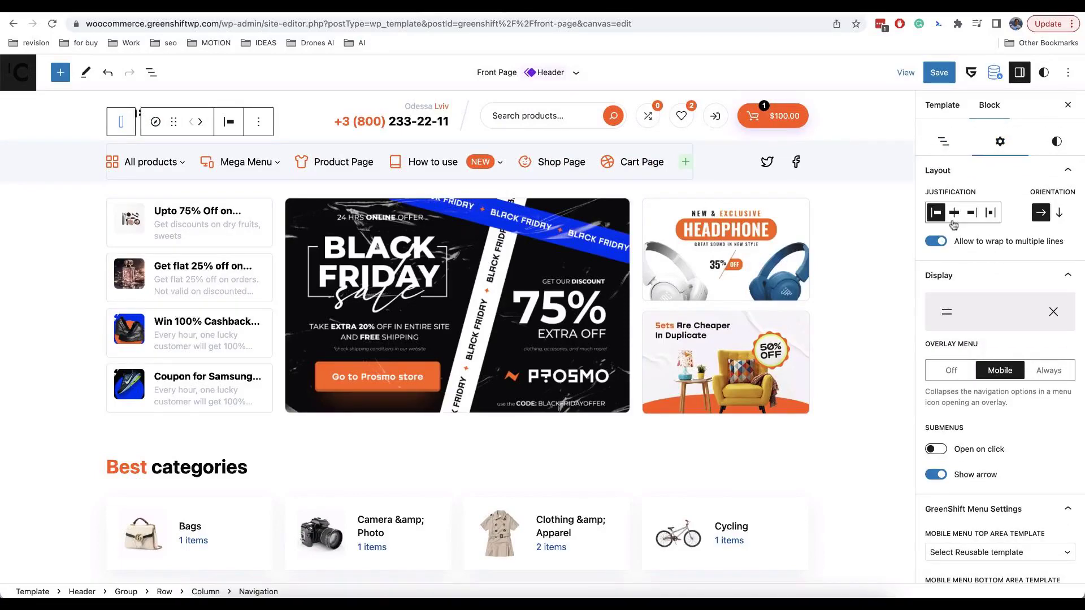
pyautogui.click(1059, 214)
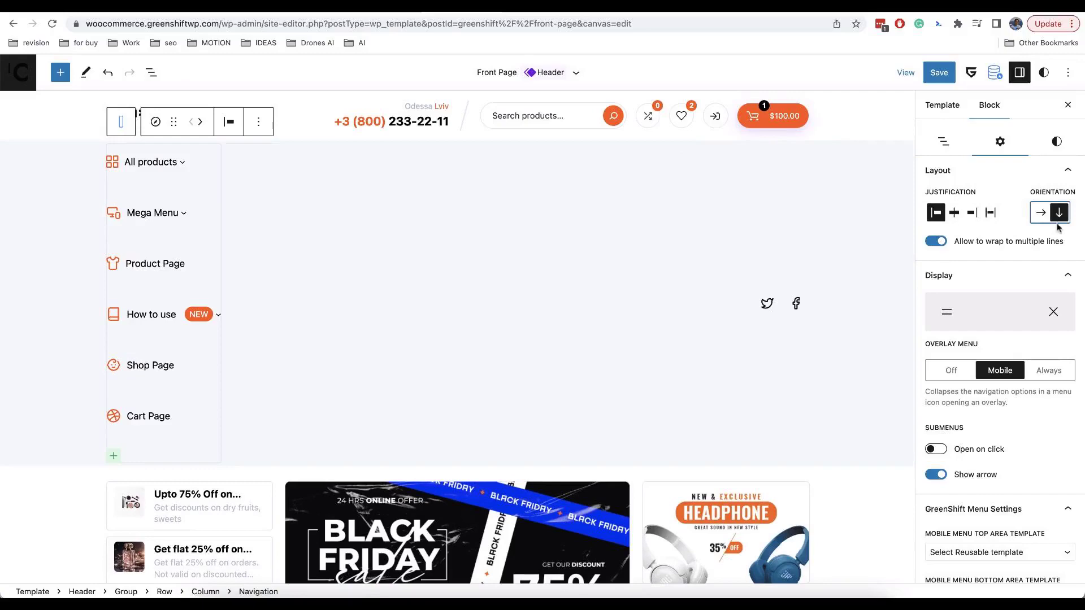
pyautogui.click(1041, 215)
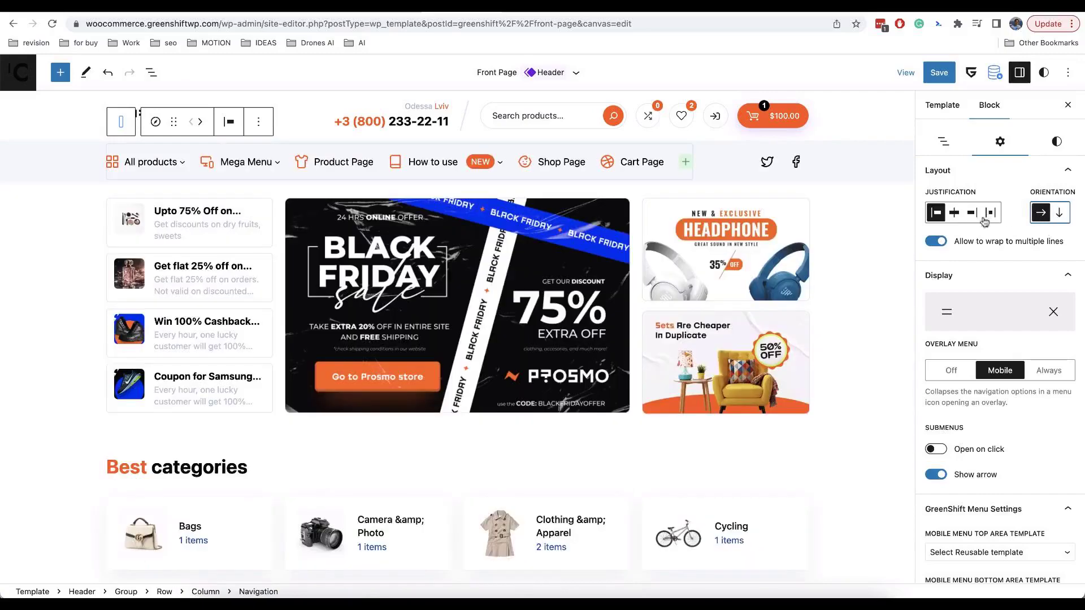
pyautogui.scroll(-3, 961, 229)
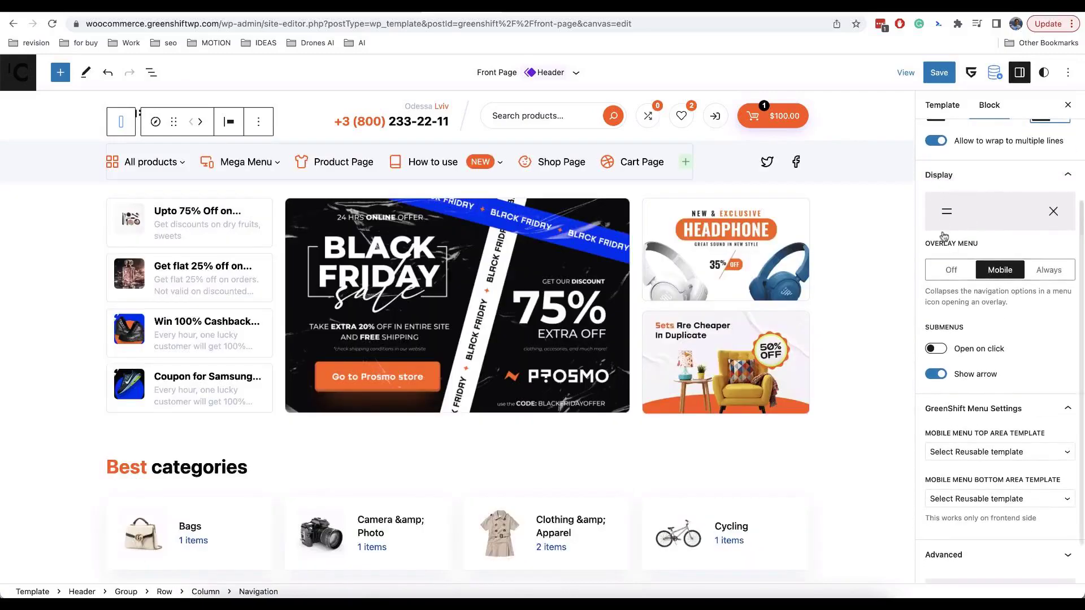
pyautogui.scroll(-2, 1031, 270)
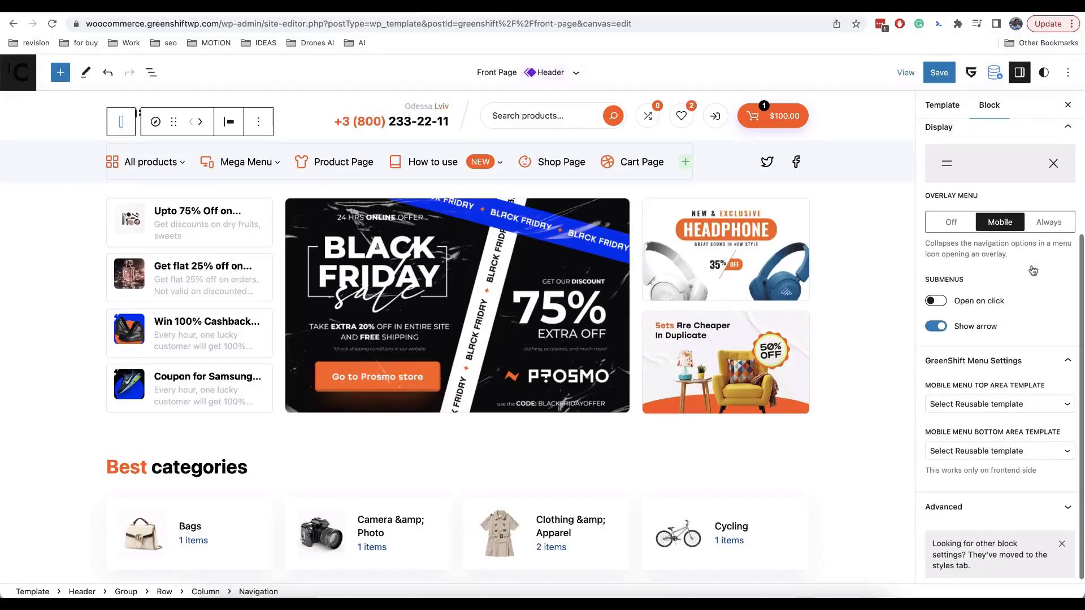
pyautogui.scroll(7, 1032, 269)
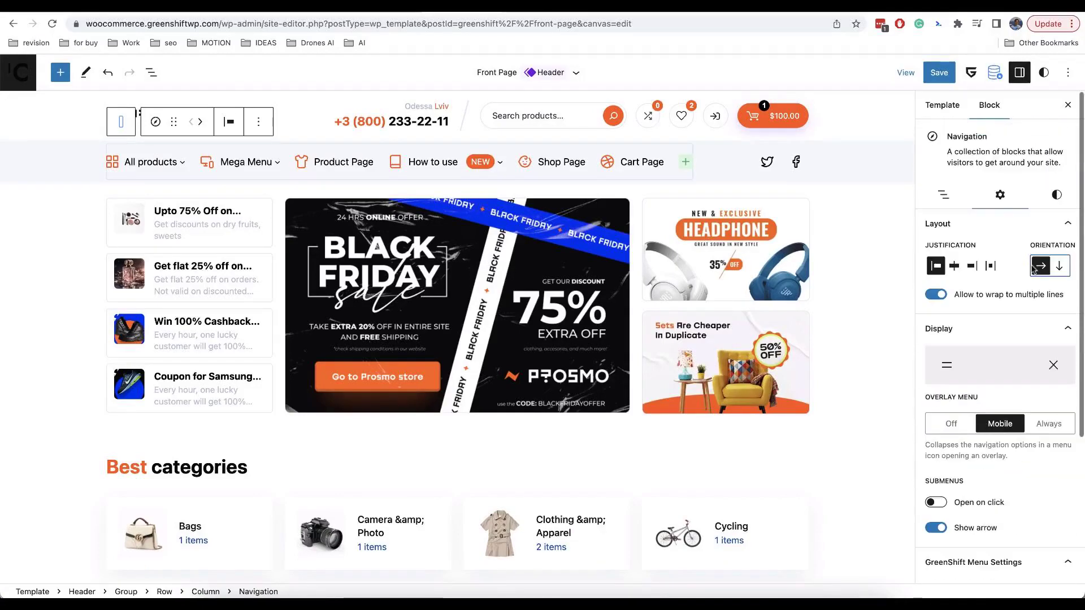
pyautogui.click(1054, 196)
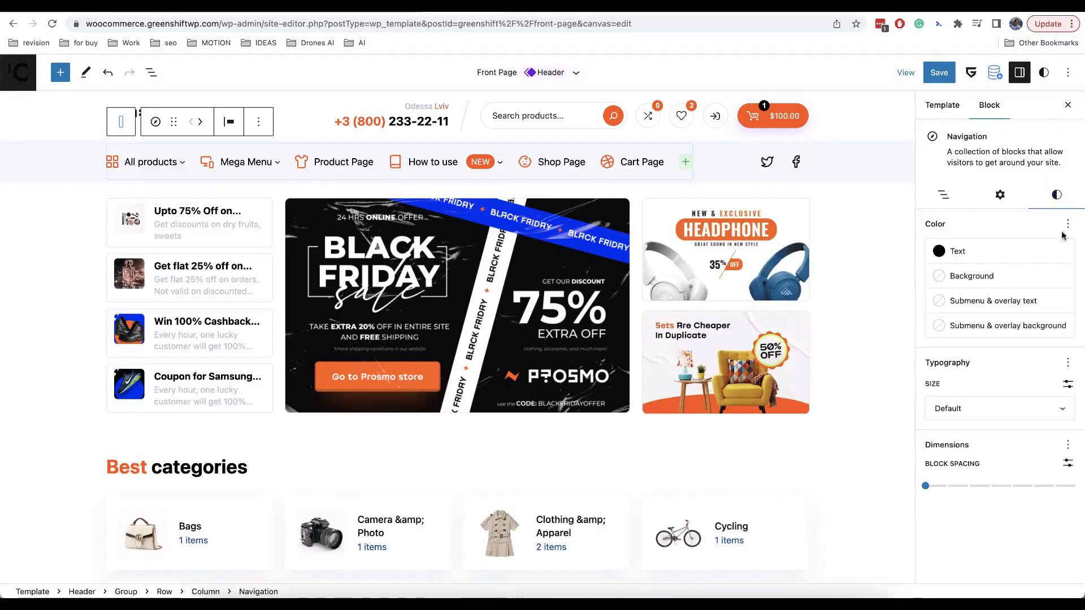
pyautogui.click(993, 306)
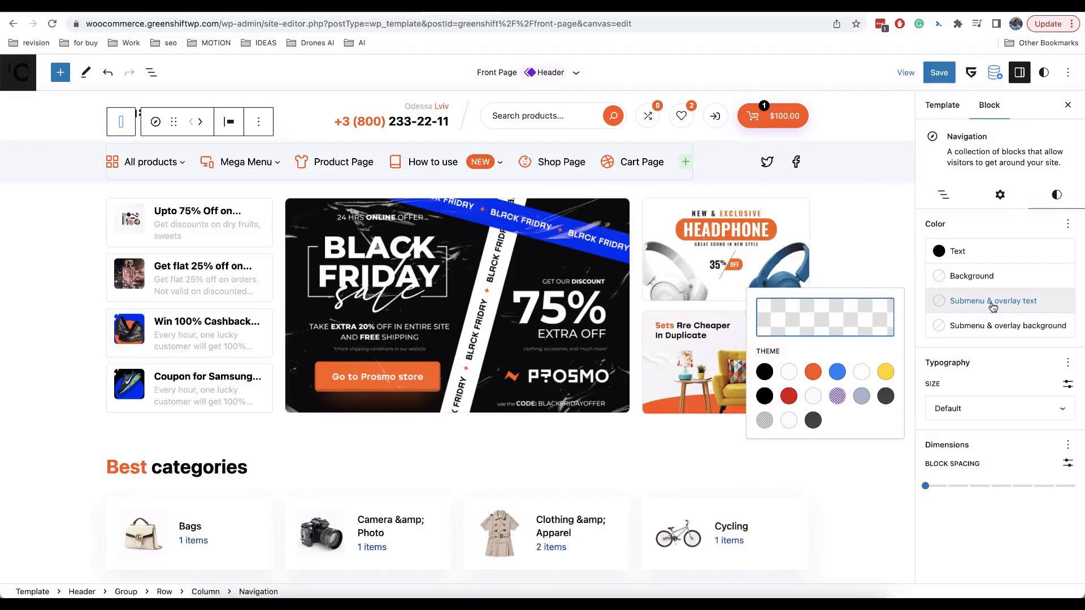
pyautogui.click(838, 372)
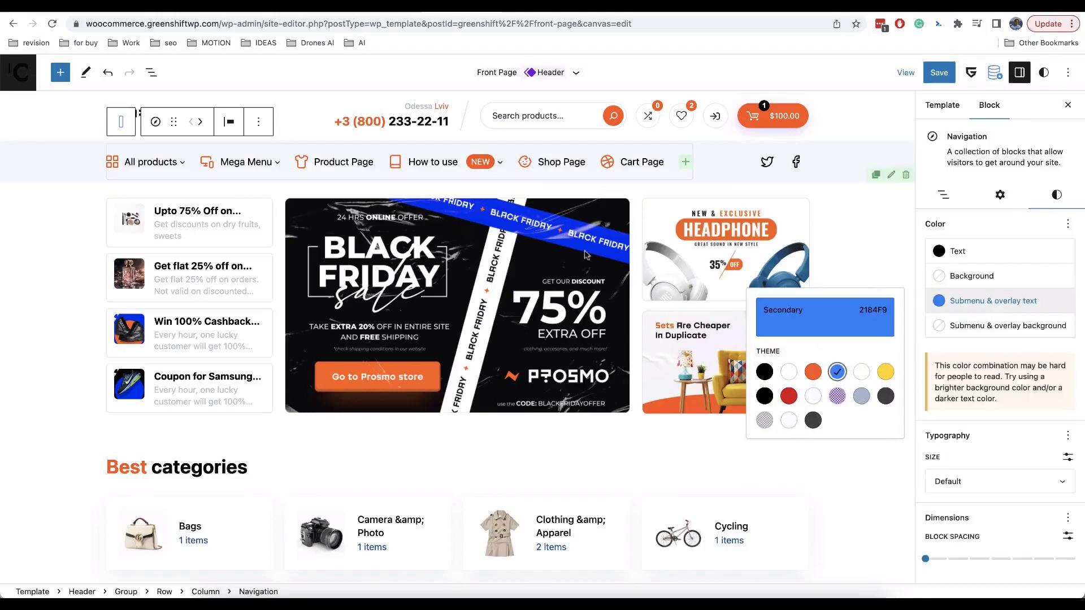
pyautogui.moveTo(445, 167)
pyautogui.click(837, 371)
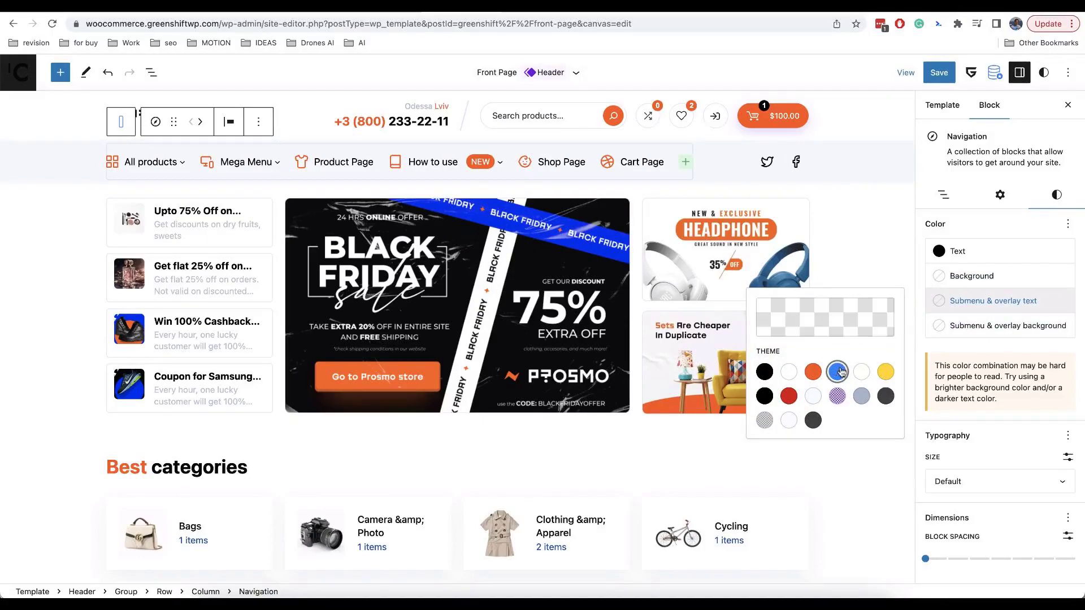
pyautogui.click(1025, 228)
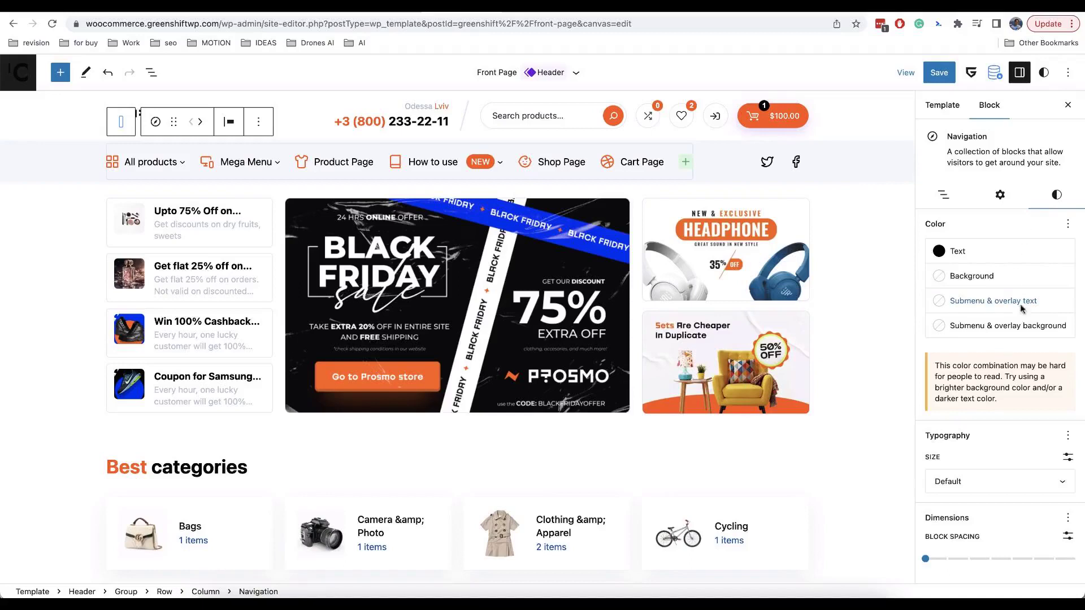
pyautogui.click(925, 560)
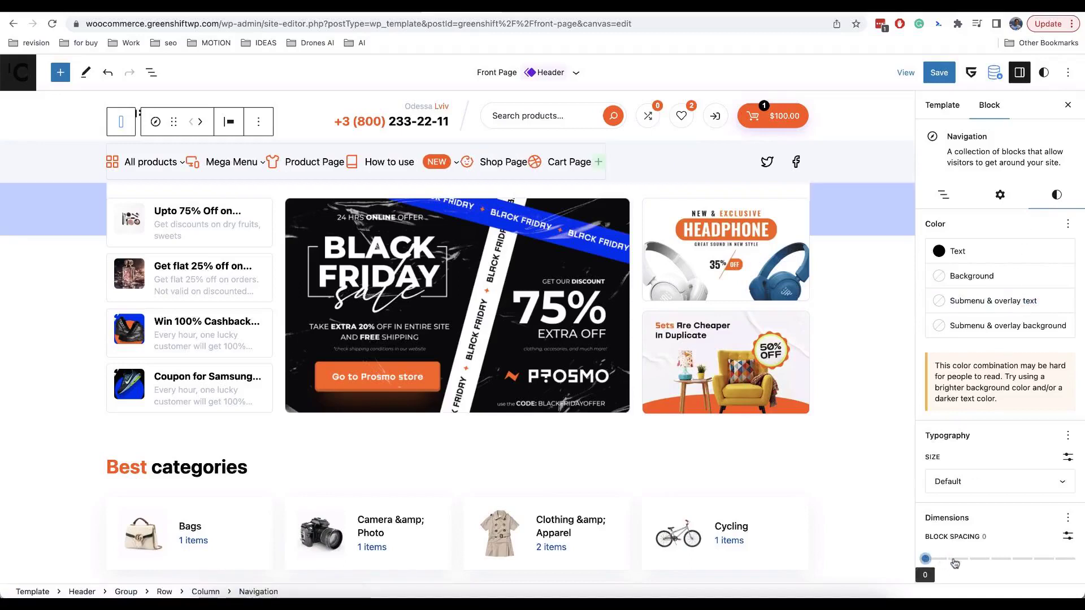
pyautogui.moveTo(955, 563); pyautogui.dragTo(924, 559)
pyautogui.click(1068, 518)
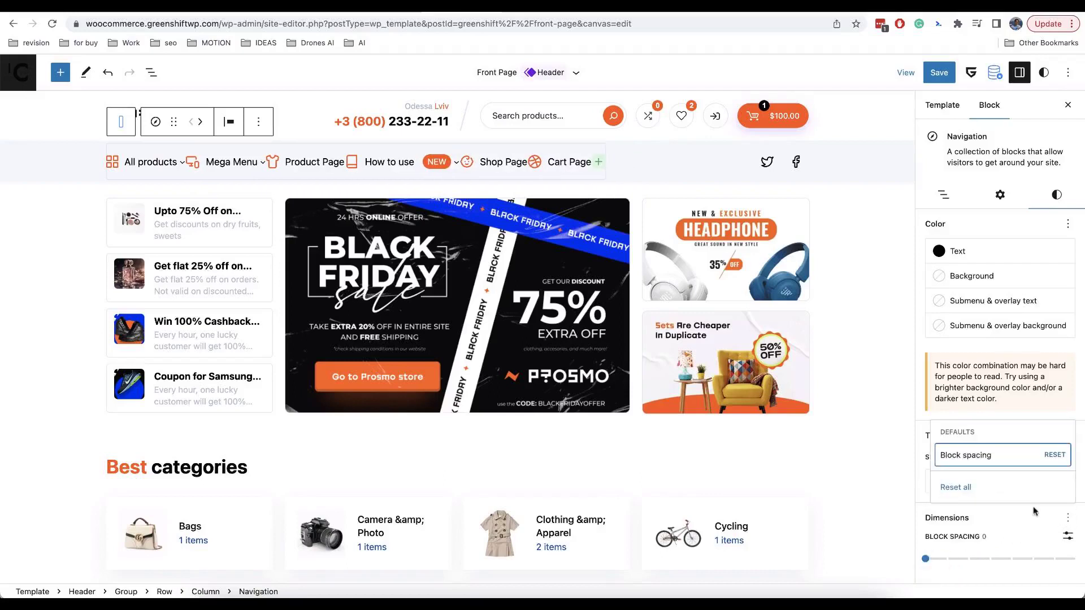
pyautogui.click(992, 488)
pyautogui.click(1005, 543)
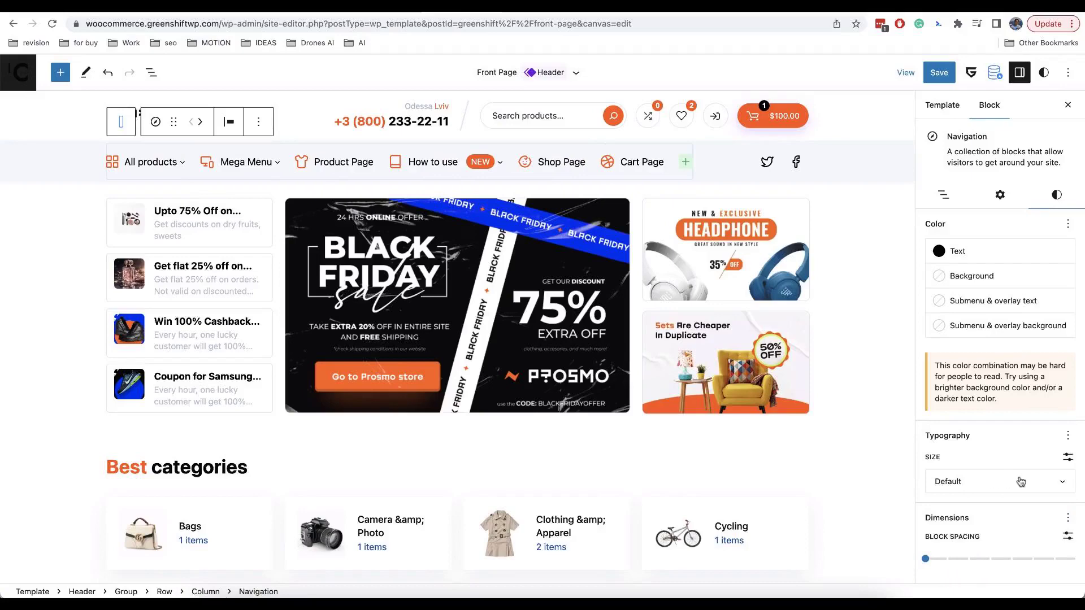
# - Move the How to use NEW item two places left so it follows Product Page
pyautogui.click(432, 162)
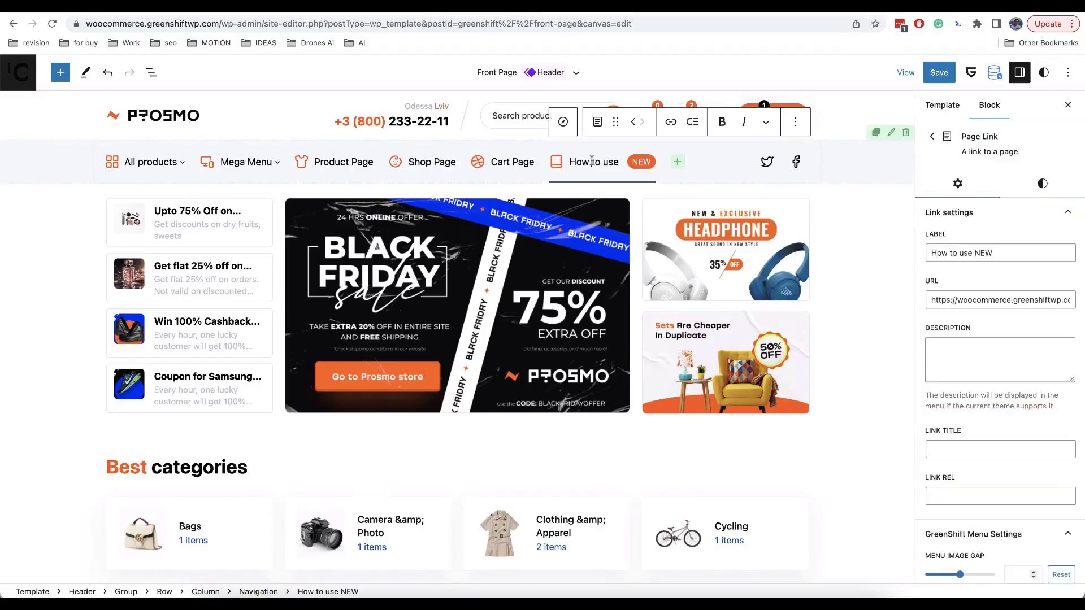
pyautogui.click(570, 123)
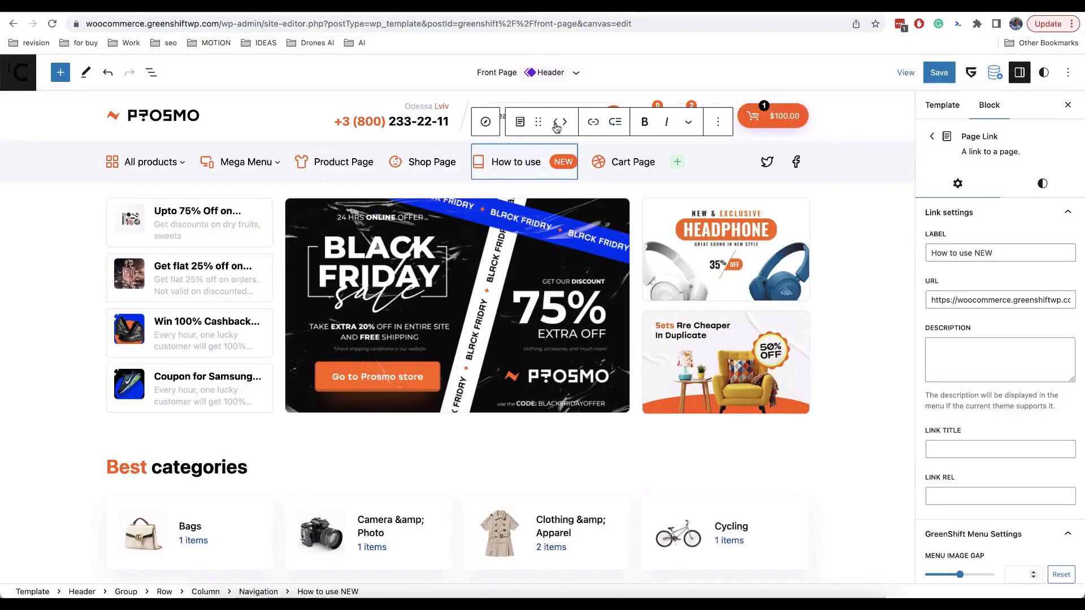
pyautogui.click(556, 124)
# - Check the Mega Menu item in the structure, then convert How to use NEW into a submenu
pyautogui.click(403, 123)
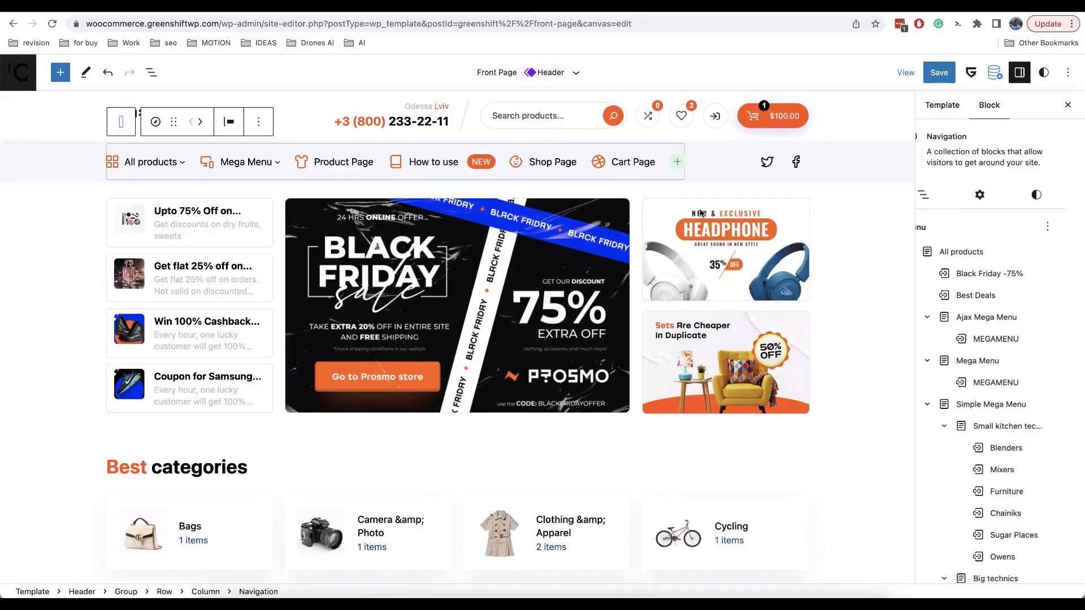
pyautogui.scroll(-8, 1032, 345)
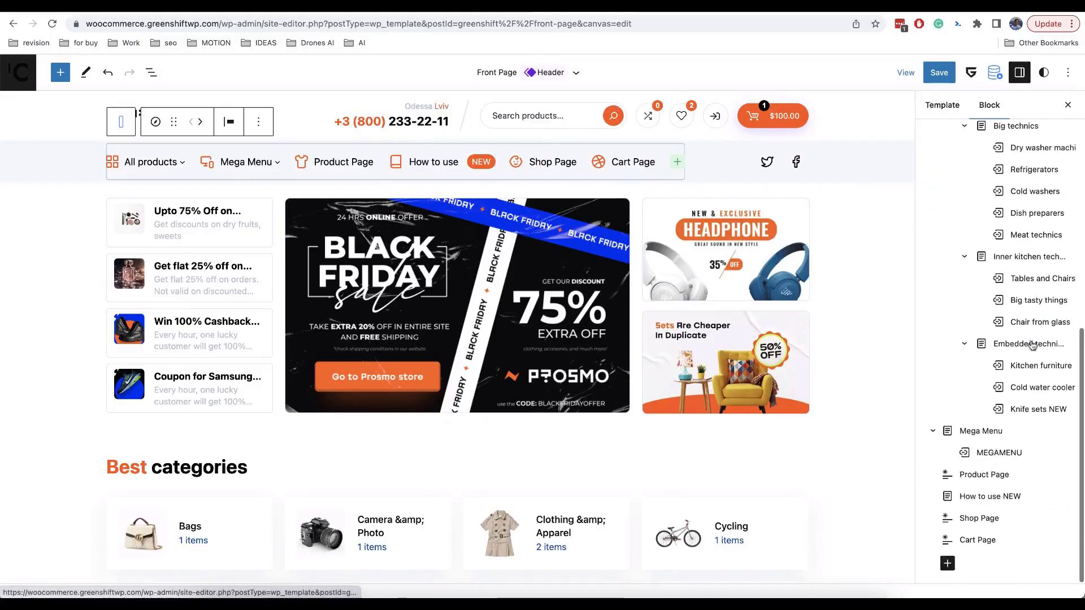
pyautogui.click(988, 433)
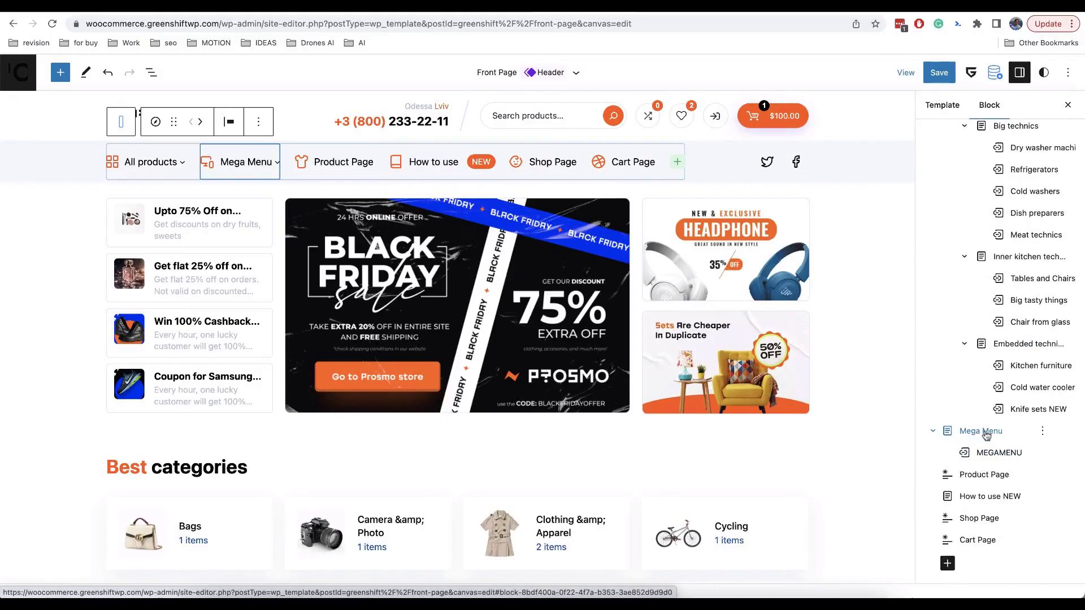
pyautogui.click(440, 164)
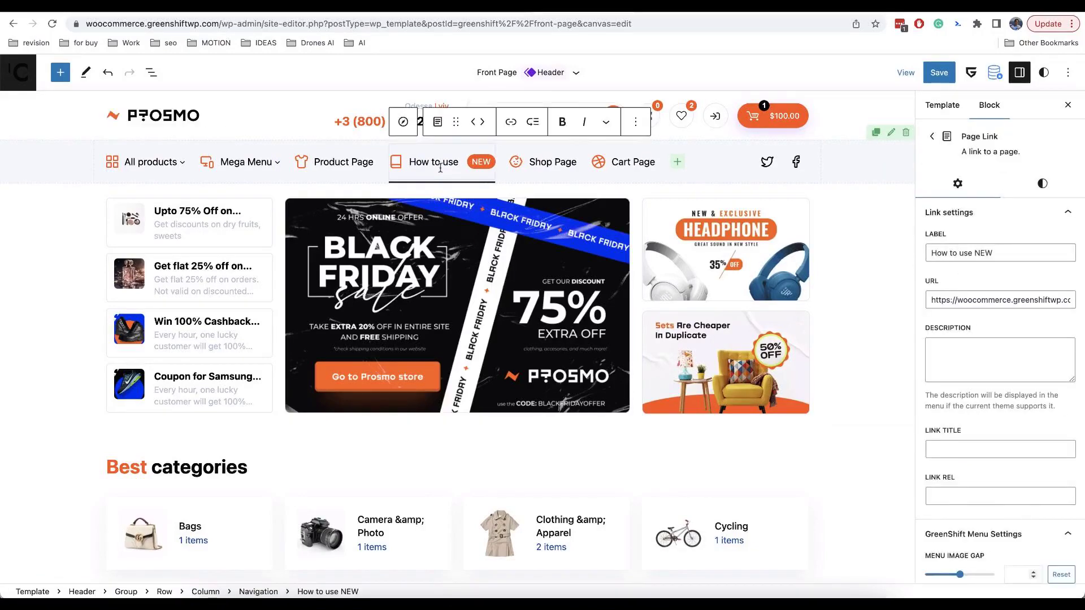
pyautogui.click(533, 125)
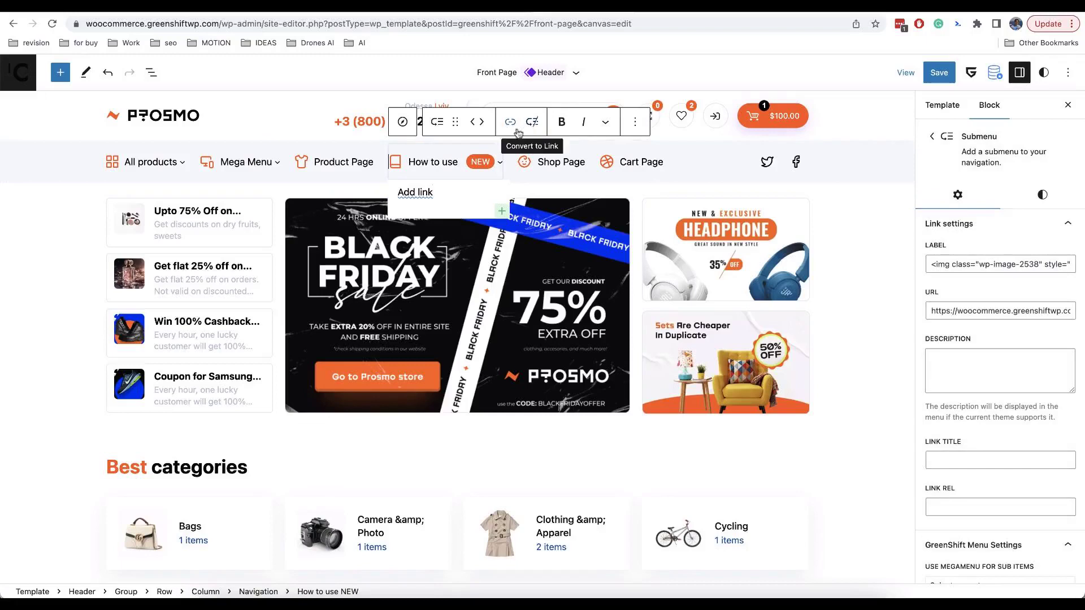
# - Add 'First link' and 'Second Link' entries to the How to use submenu
pyautogui.click(439, 195)
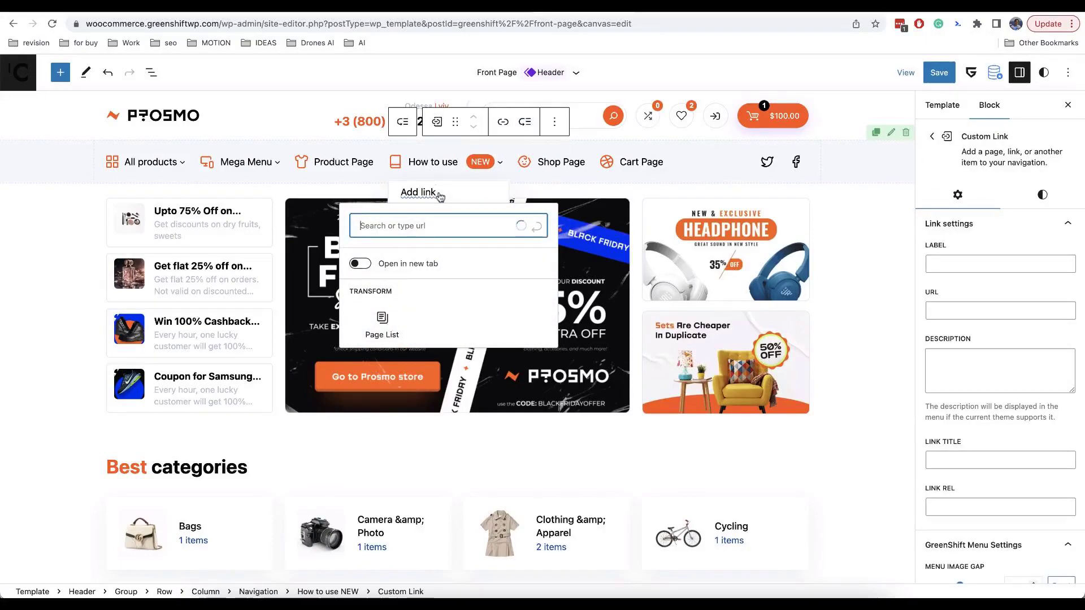
pyautogui.write('First link')
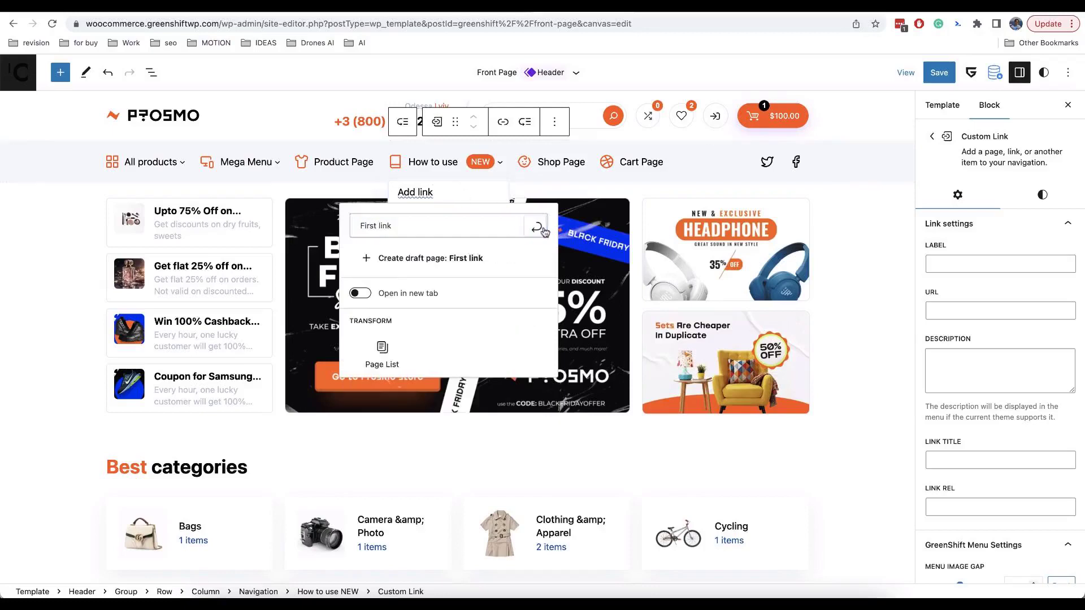
pyautogui.press('Return')
pyautogui.click(501, 212)
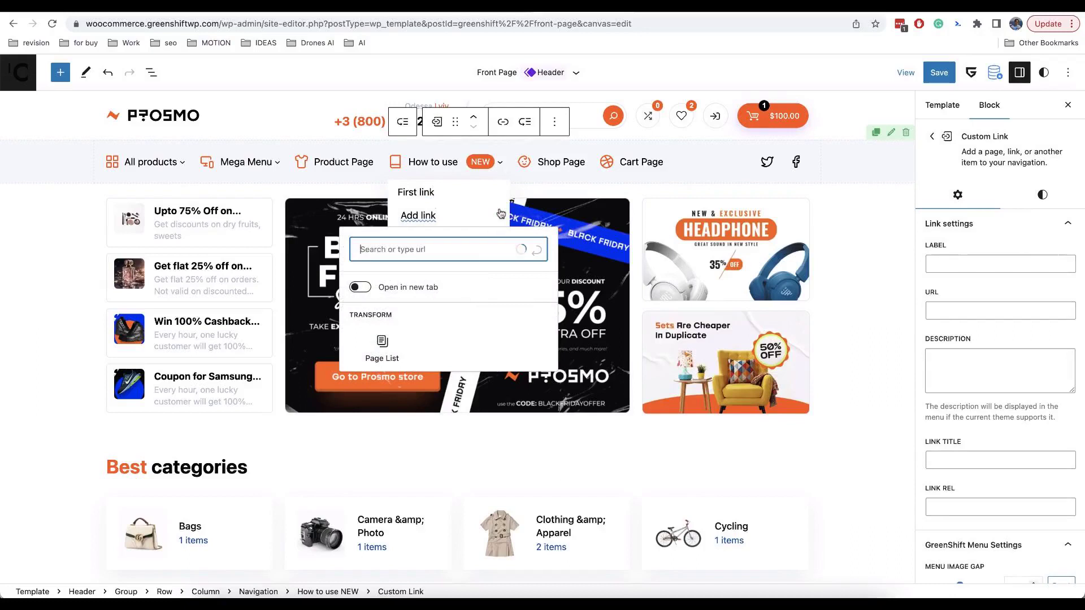
pyautogui.write('Second ')
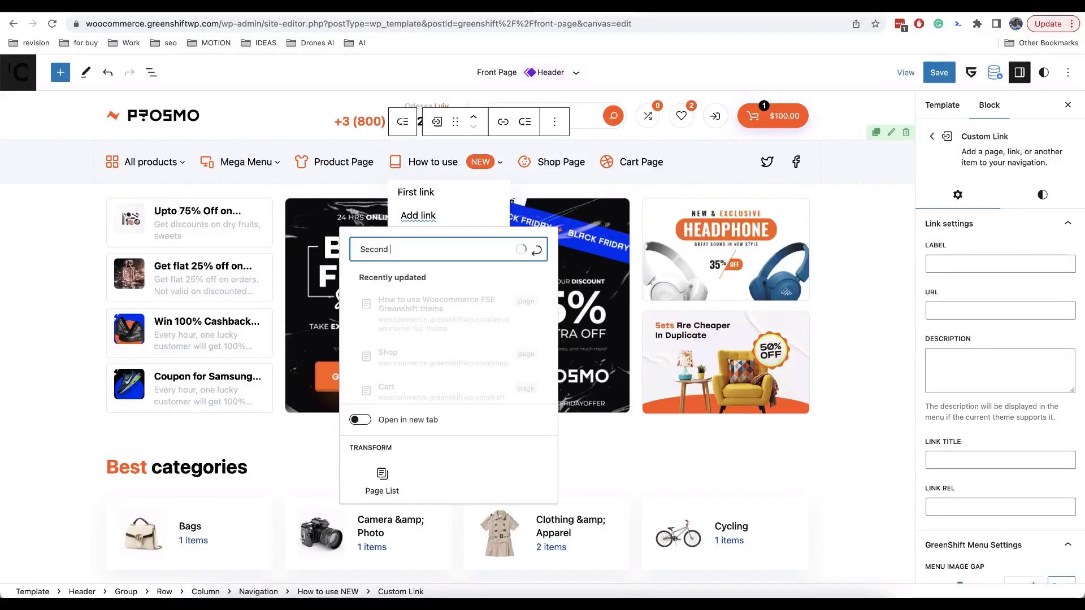
pyautogui.write('Link')
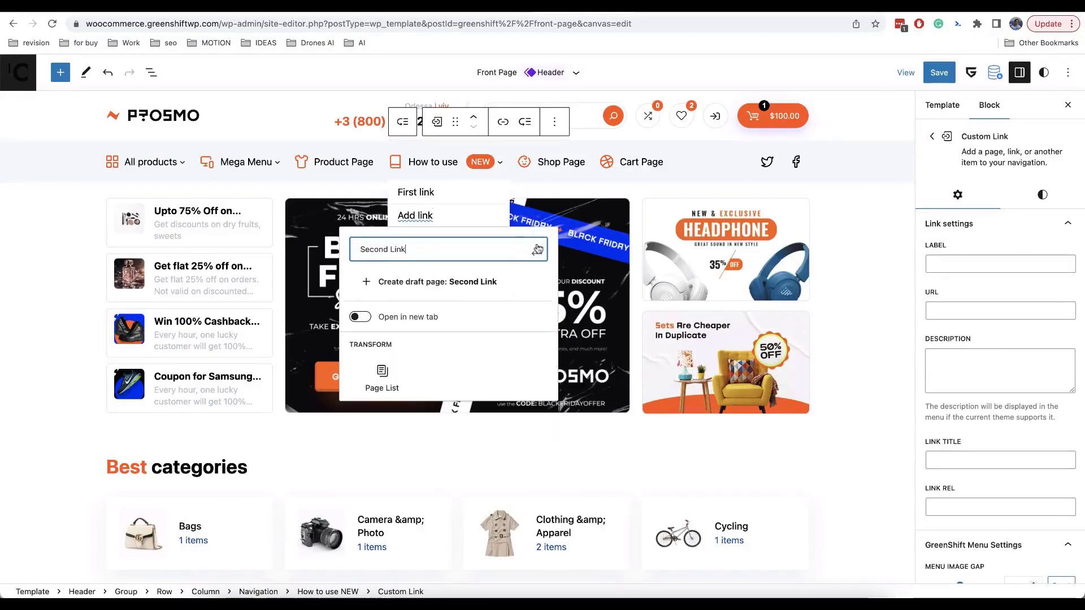
pyautogui.press('Return')
# - Turn First link into a submenu containing a 'First subitem' link
pyautogui.click(428, 191)
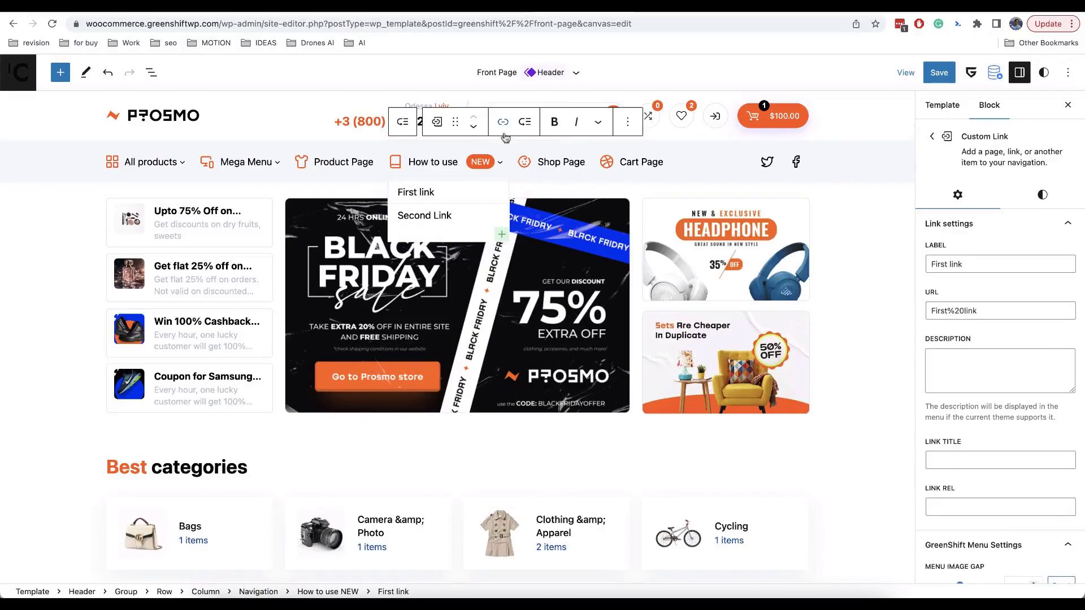
pyautogui.click(525, 122)
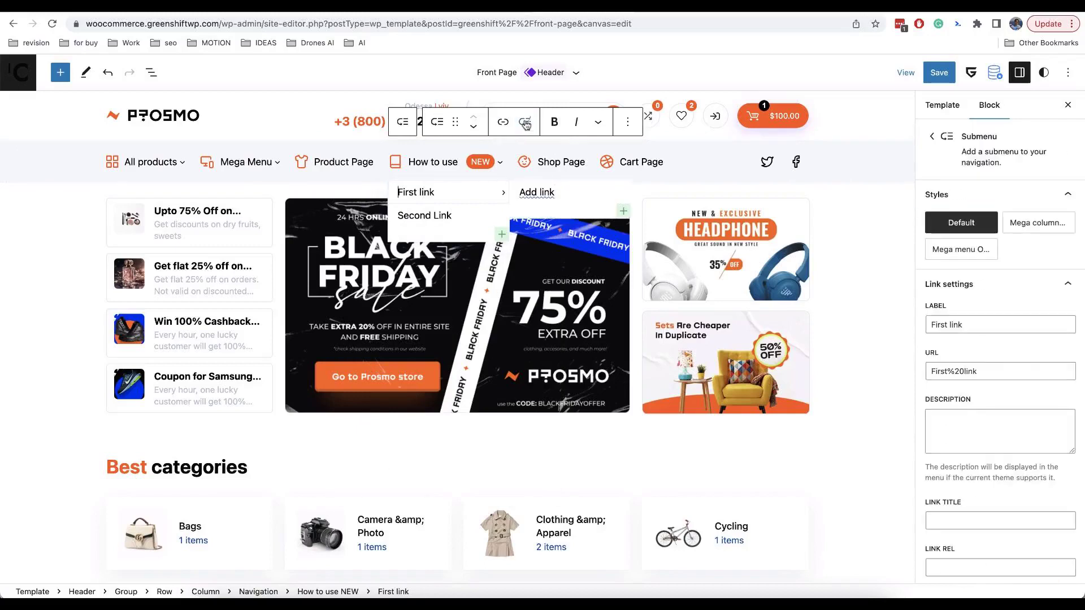
pyautogui.click(552, 193)
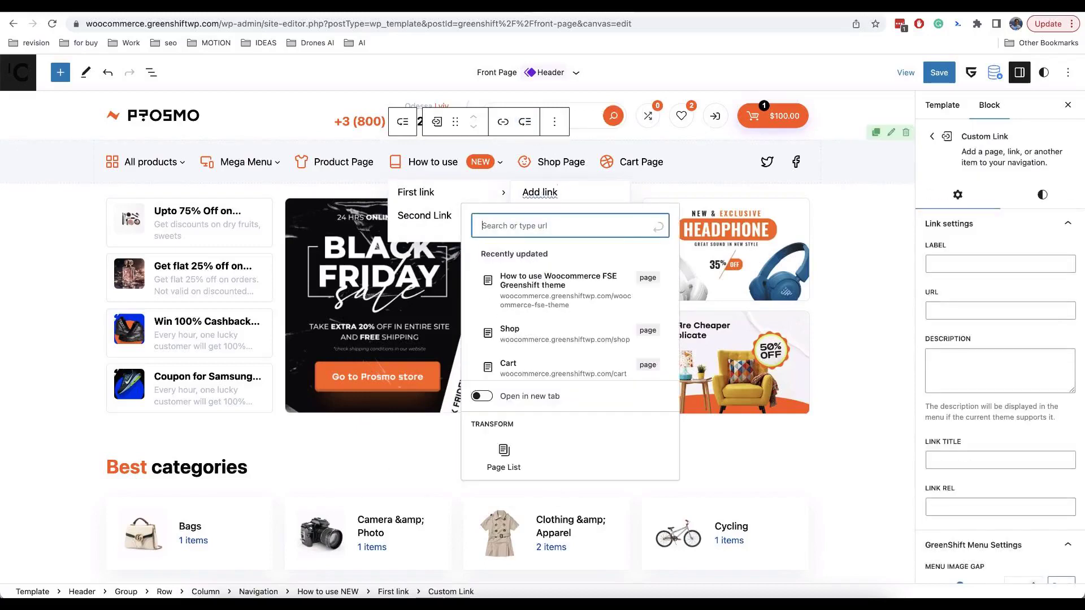
pyautogui.write('First sub')
pyautogui.write('l')
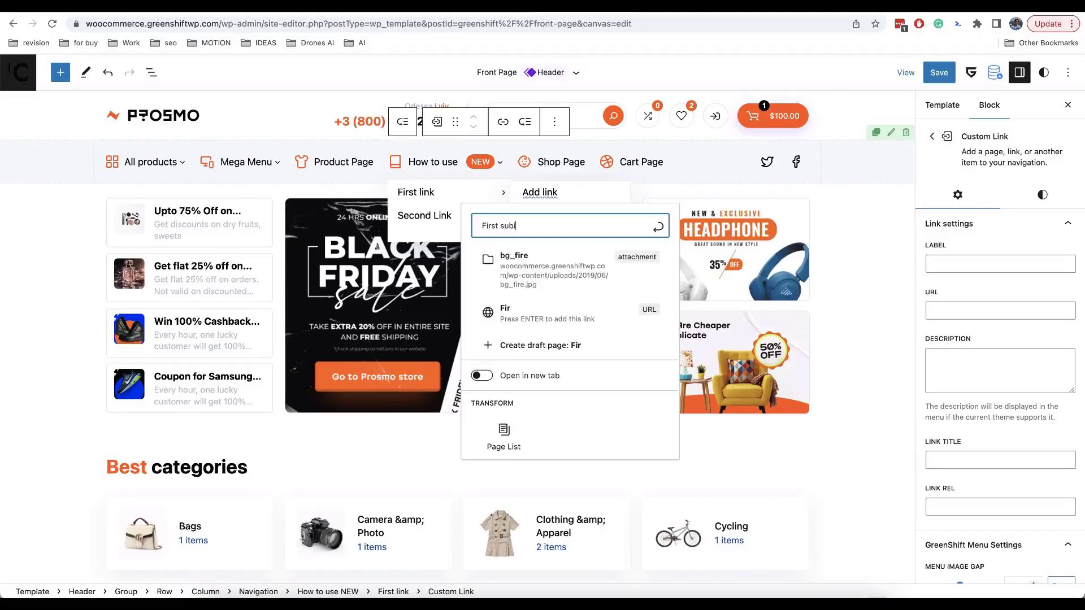
pyautogui.write('tem')
pyautogui.press('Return')
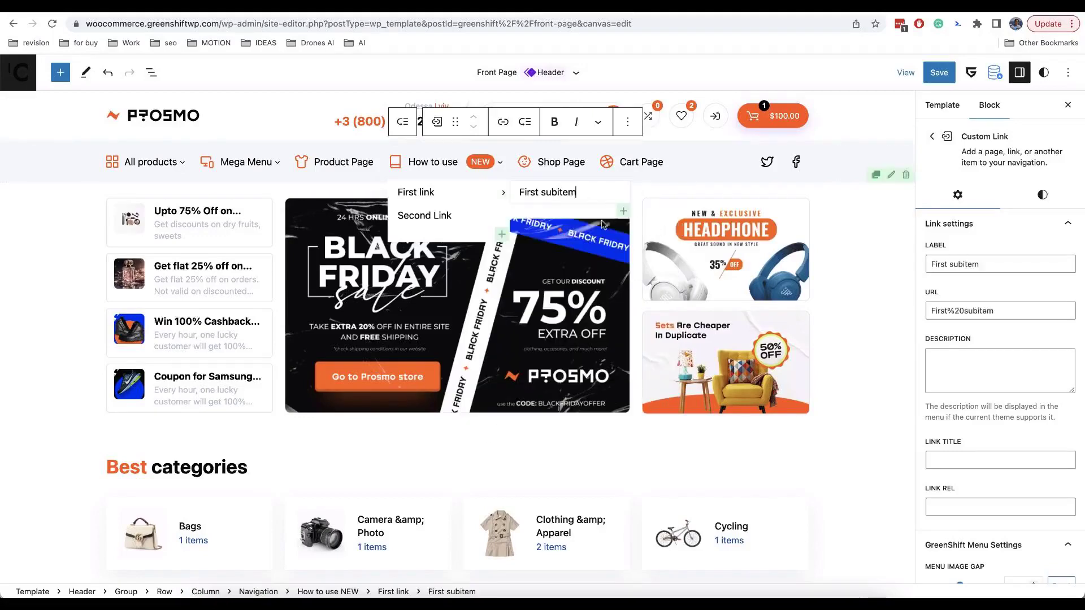
pyautogui.click(446, 163)
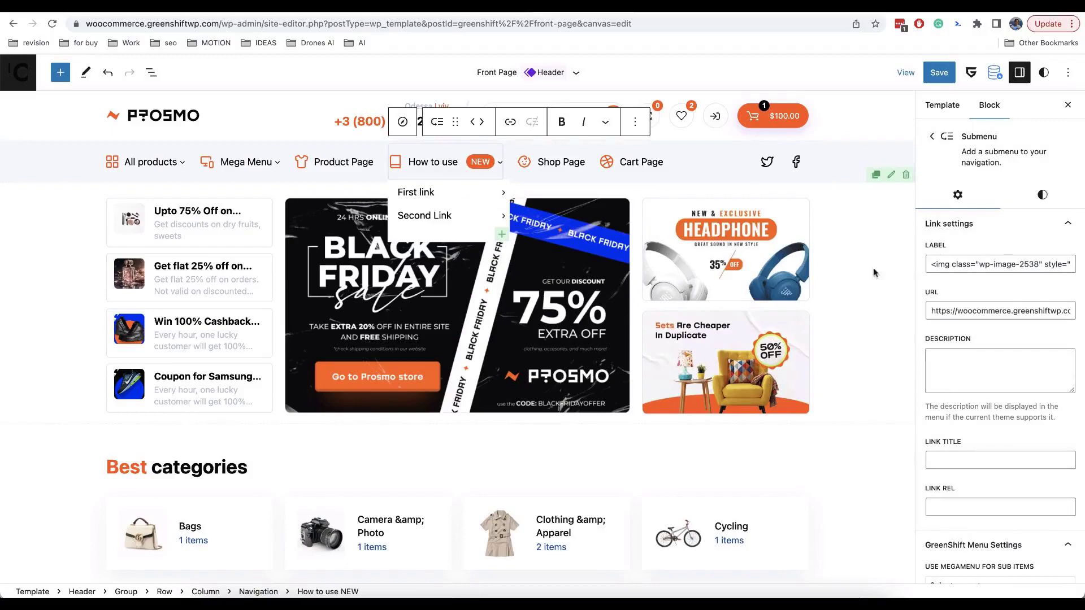
# - Replace the How to use submenu's URL with '#'
pyautogui.tripleClick(978, 306)
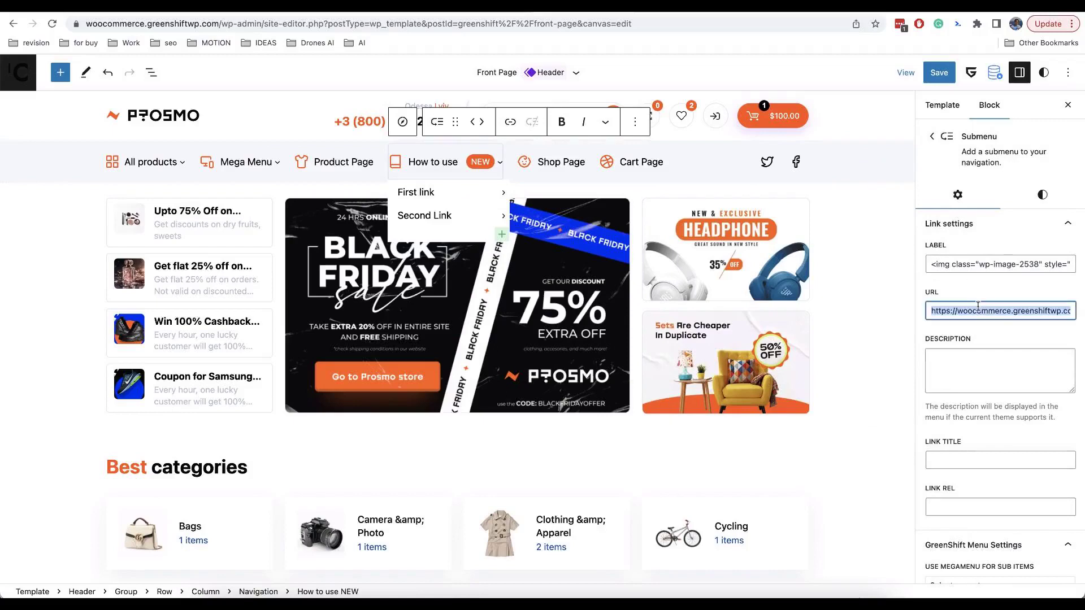
pyautogui.write('#')
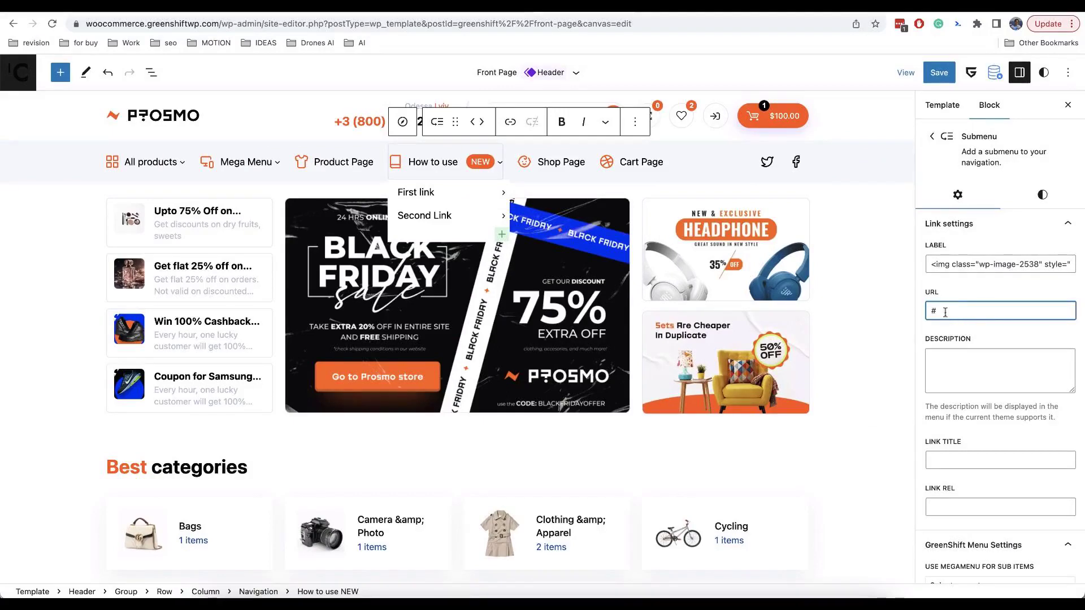
pyautogui.click(958, 357)
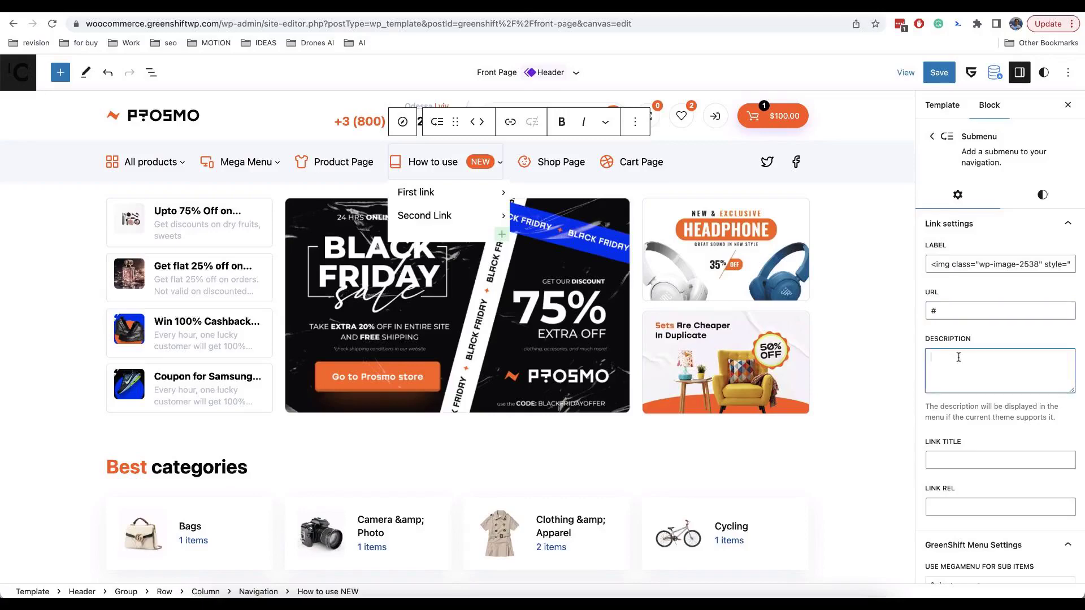
pyautogui.click(561, 162)
pyautogui.click(439, 164)
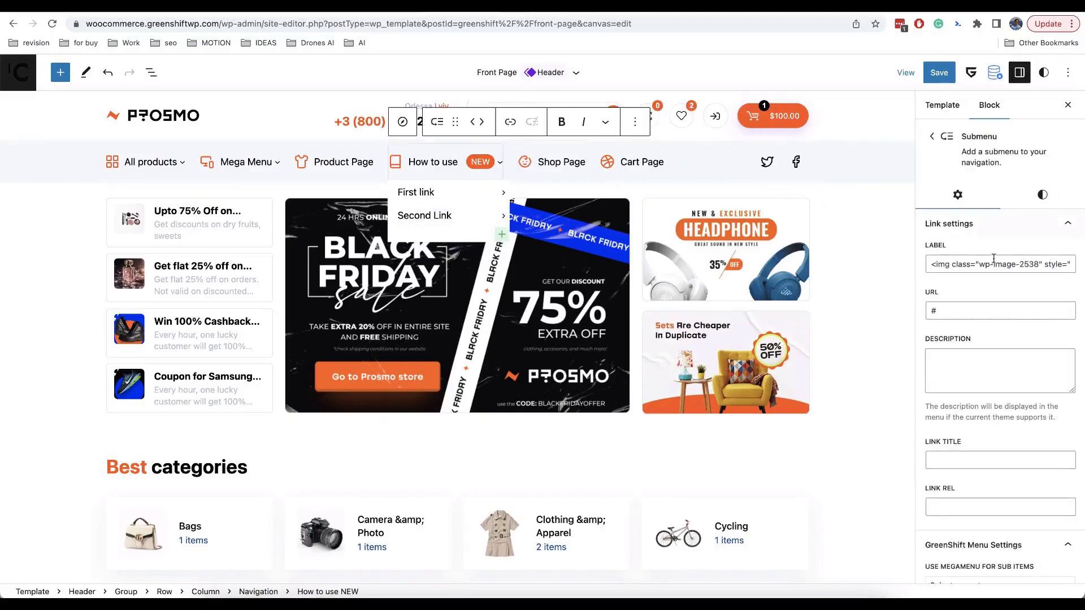
# - Make the submenu a columned megamenu with Submenu Width 435 and Submenu Padding 18
pyautogui.scroll(-3, 993, 258)
pyautogui.scroll(-5, 993, 258)
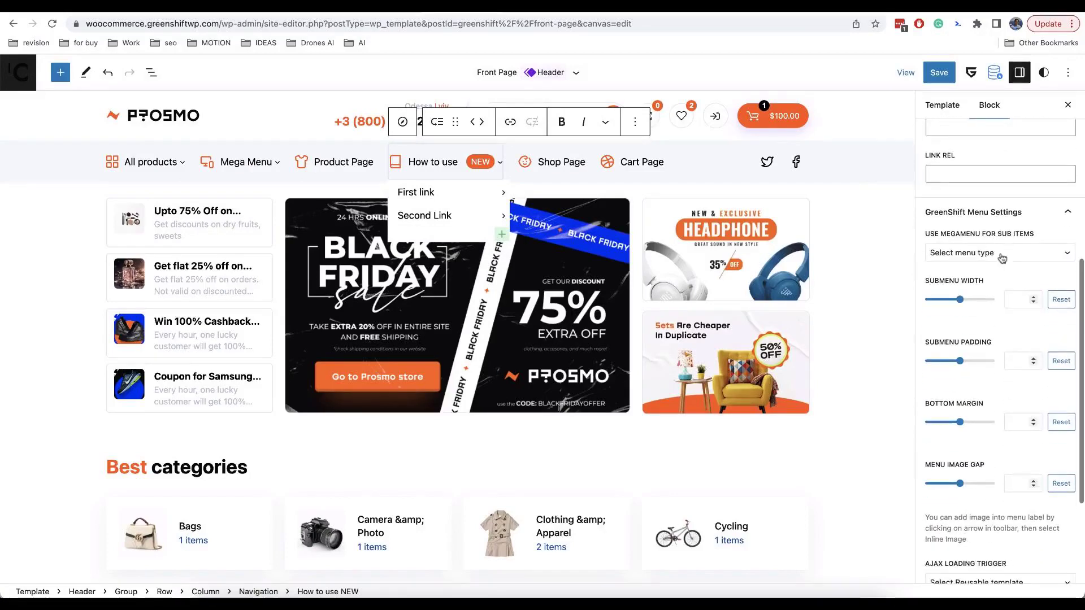
pyautogui.click(977, 255)
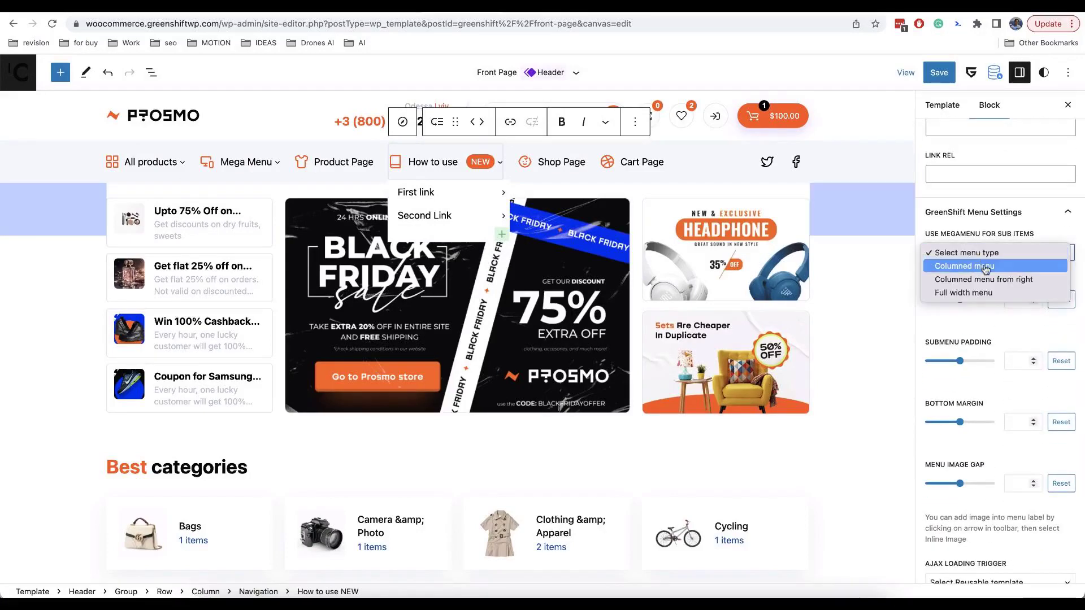
pyautogui.click(978, 266)
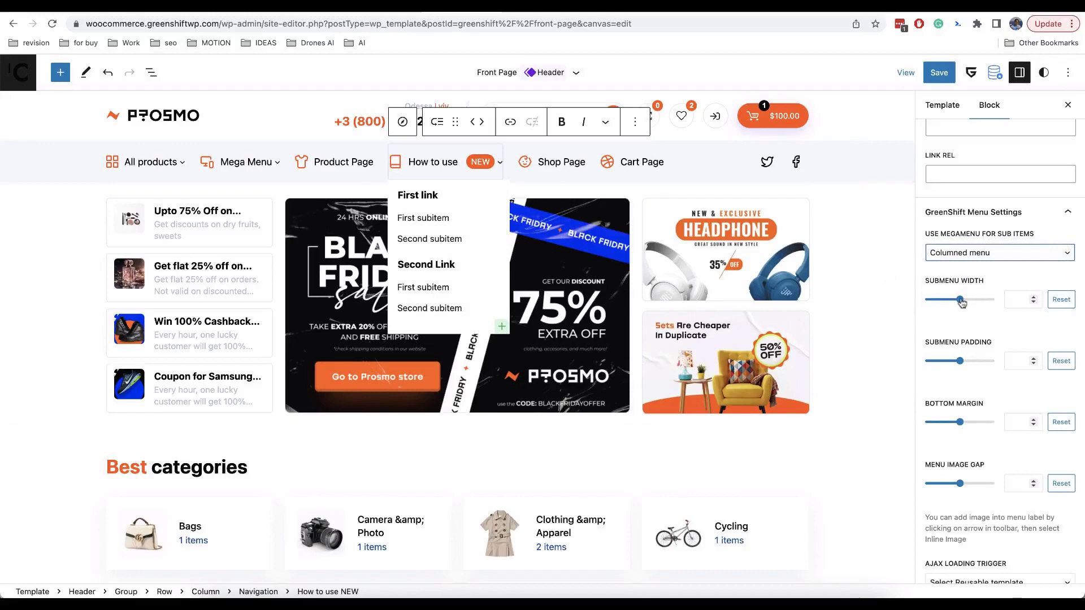
pyautogui.moveTo(960, 302); pyautogui.dragTo(955, 302)
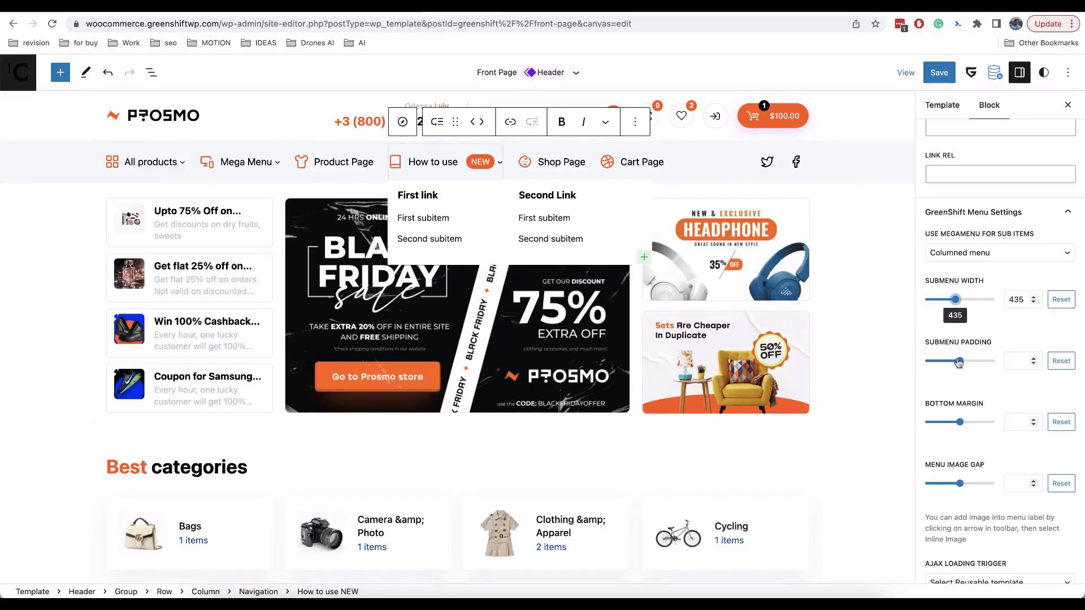
pyautogui.moveTo(959, 362); pyautogui.dragTo(926, 363)
# - Adjust the First subitem's Bottom Margin, then reset it to its default
pyautogui.click(438, 229)
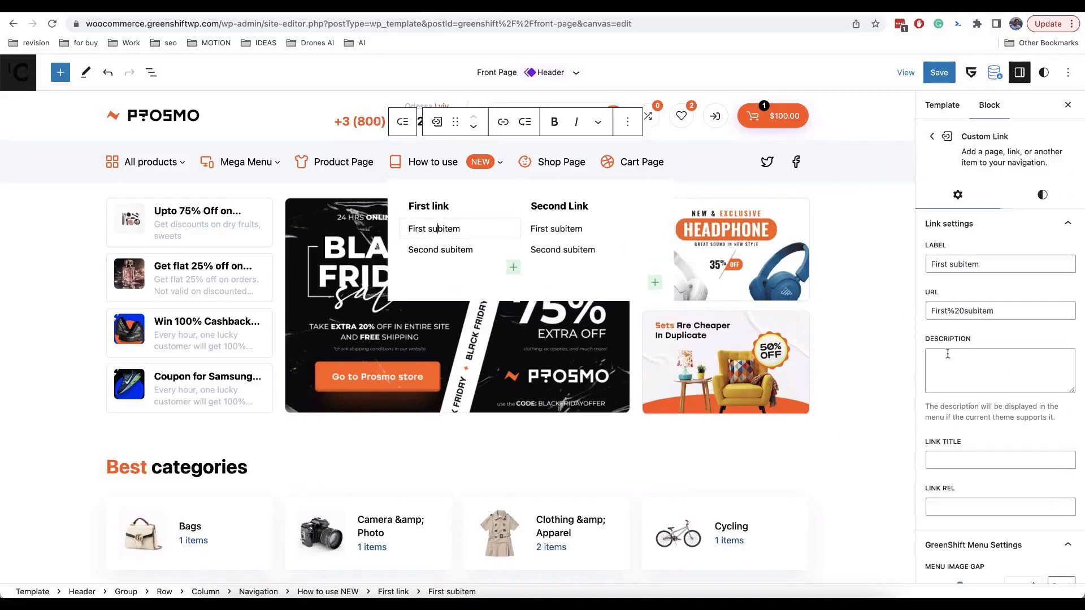
pyautogui.scroll(-5, 948, 354)
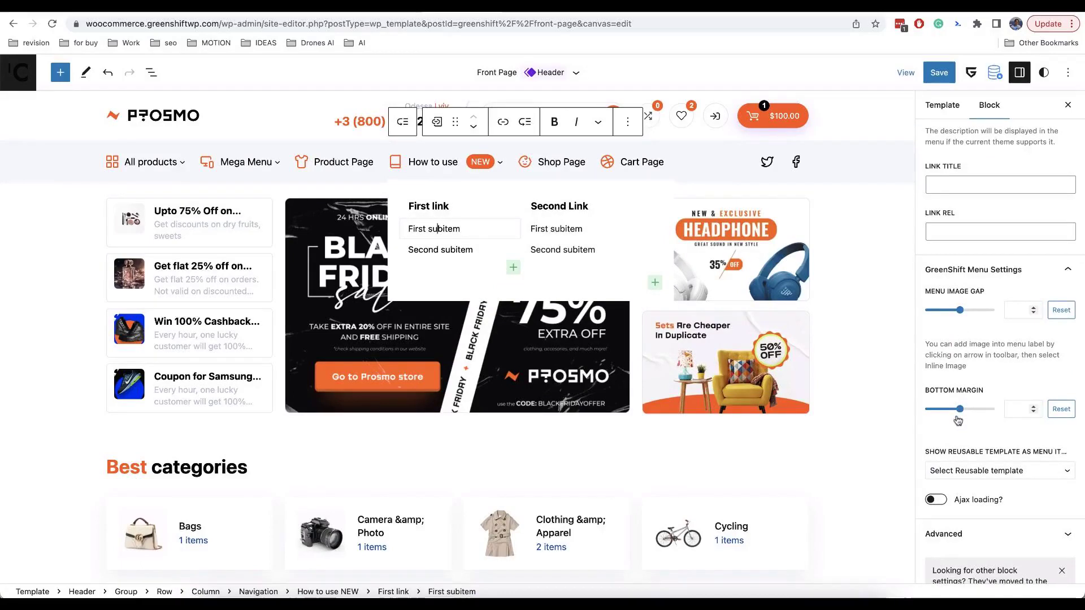
pyautogui.moveTo(960, 409); pyautogui.dragTo(950, 414)
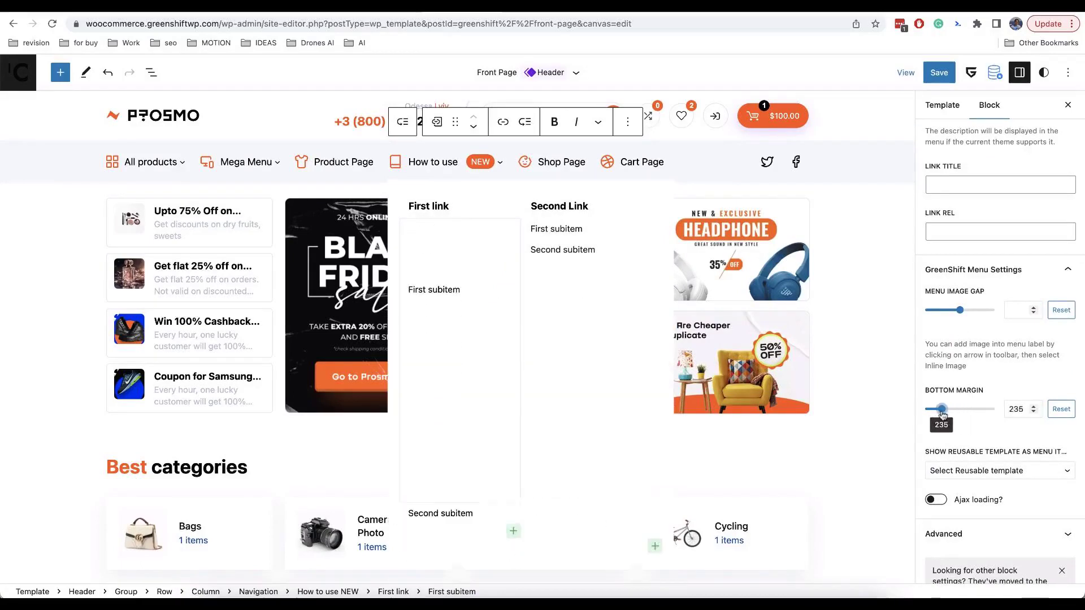
pyautogui.moveTo(942, 414); pyautogui.dragTo(927, 414)
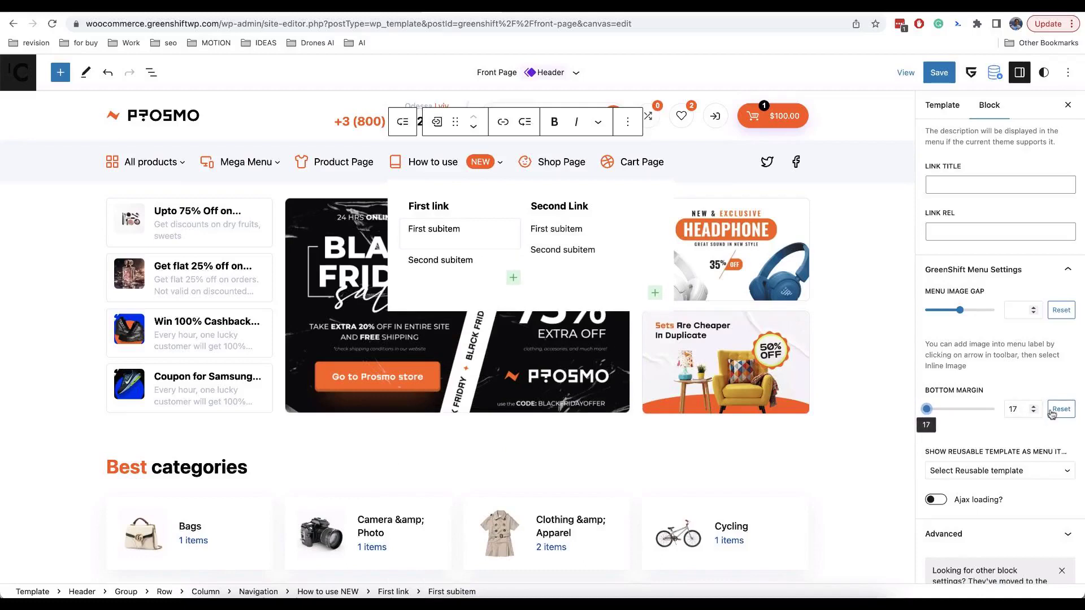
pyautogui.click(1061, 409)
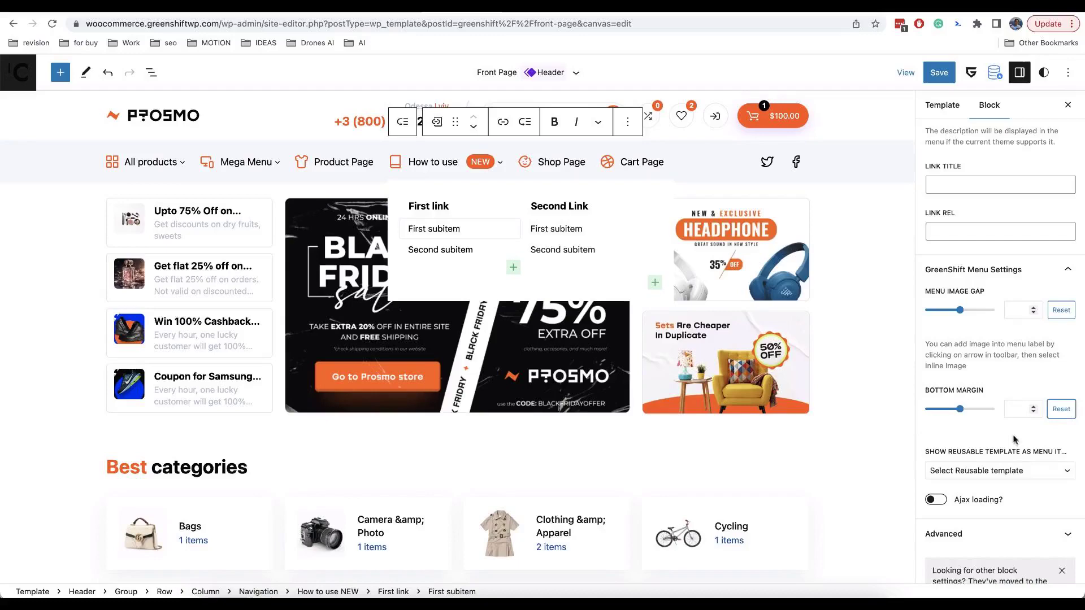
# - Set 'Use megamenu for sub items' on How to use NEW to Columned menu from right
pyautogui.click(446, 163)
pyautogui.scroll(-10, 998, 327)
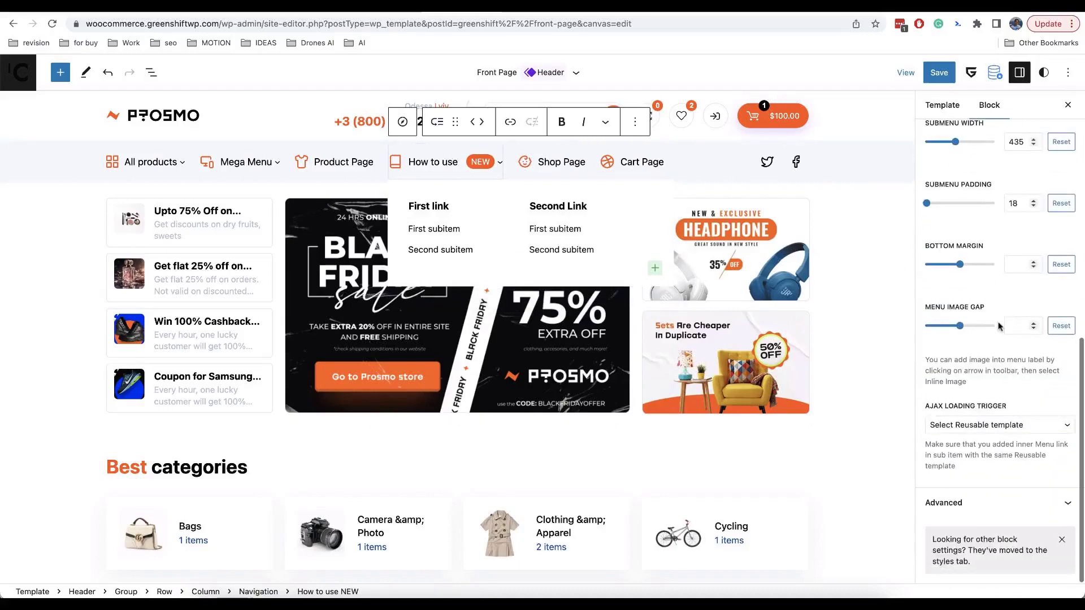
pyautogui.scroll(3, 998, 327)
pyautogui.click(986, 265)
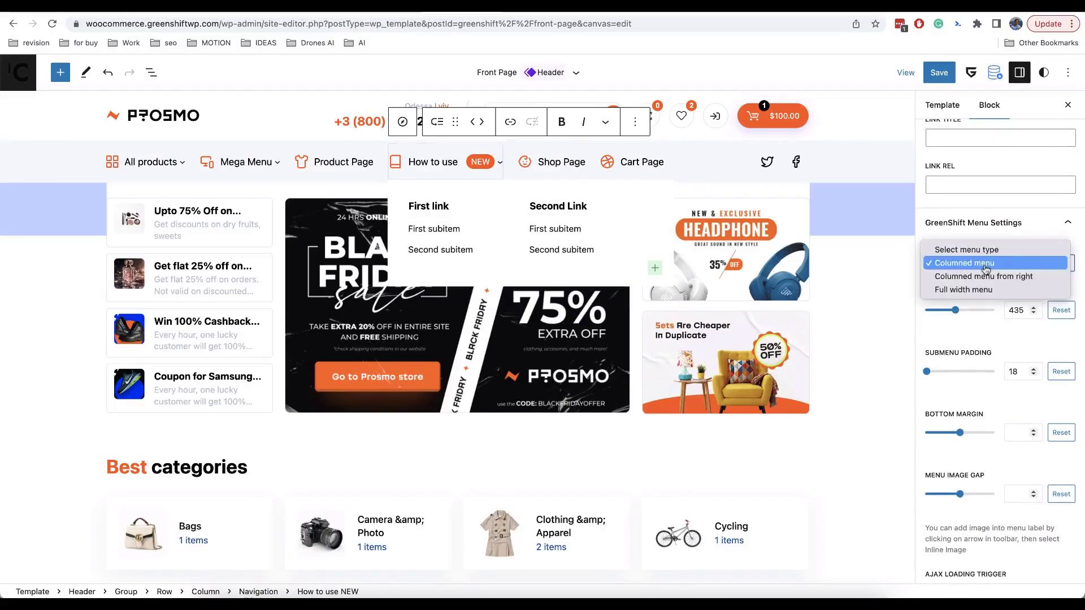
pyautogui.click(986, 276)
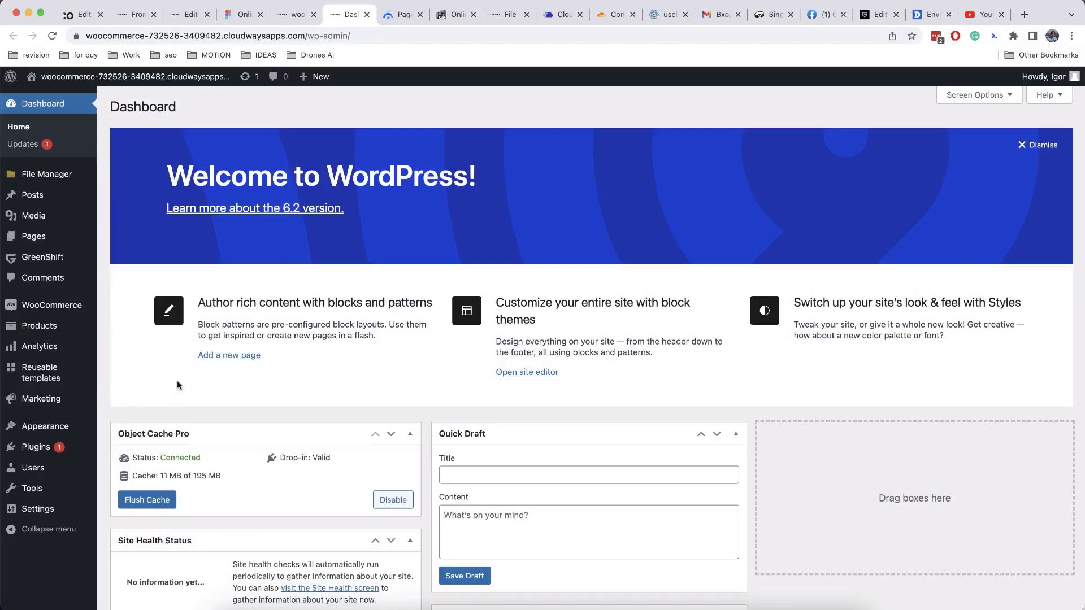
# - Title the new reusable block 'Mega menu Compact'
pyautogui.moveTo(57, 373)
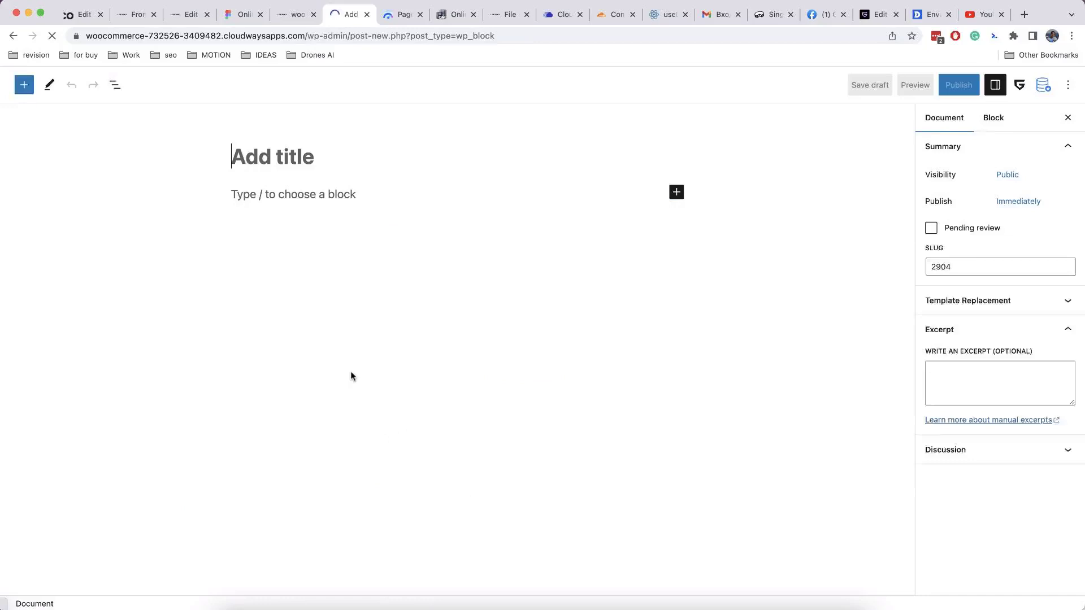
pyautogui.write('Mega ')
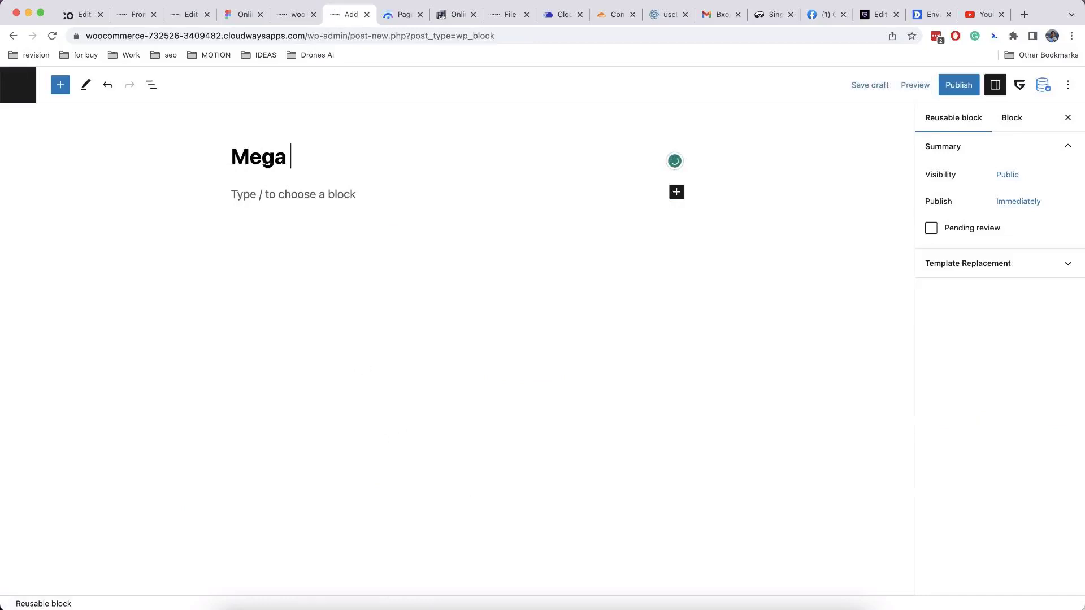
pyautogui.write('menu Compacy')
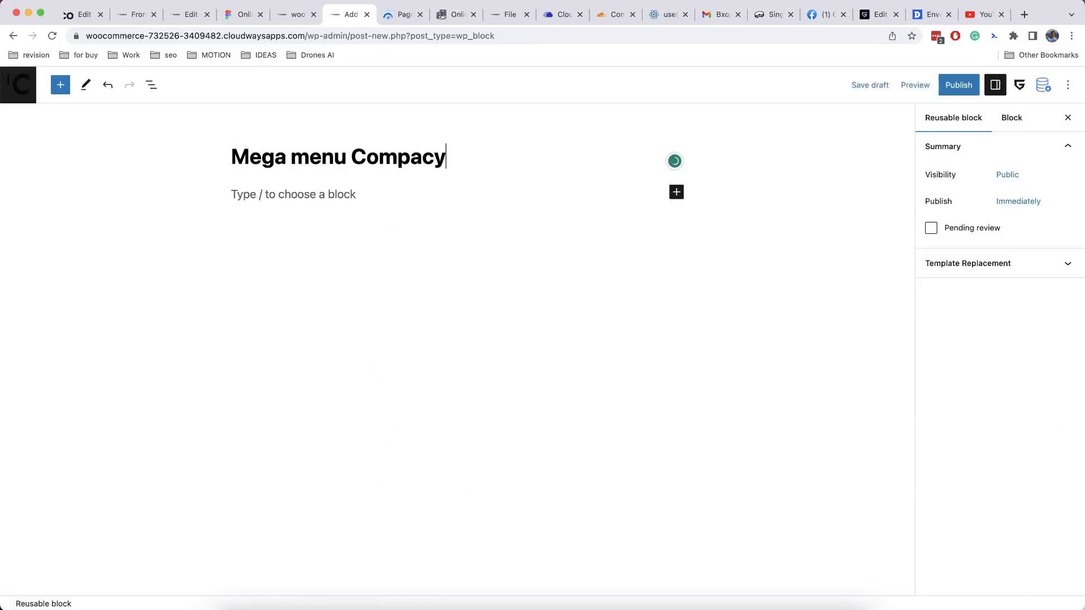
pyautogui.press('BackSpace')
# - Insert a Row block via /row with the two-column layout
pyautogui.click(333, 194)
pyautogui.write('/row')
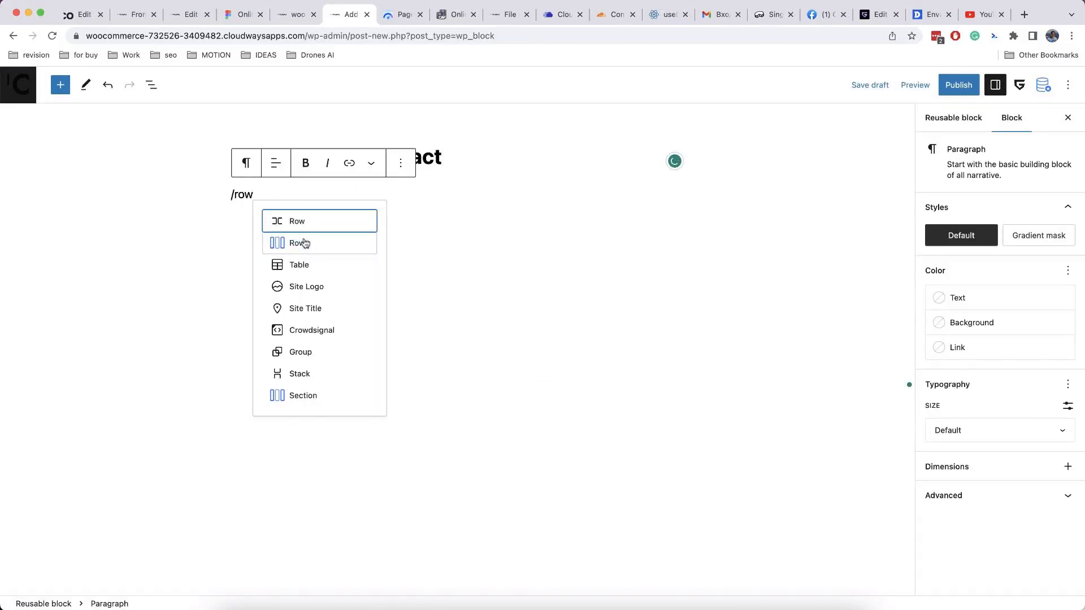
pyautogui.click(305, 242)
pyautogui.click(426, 215)
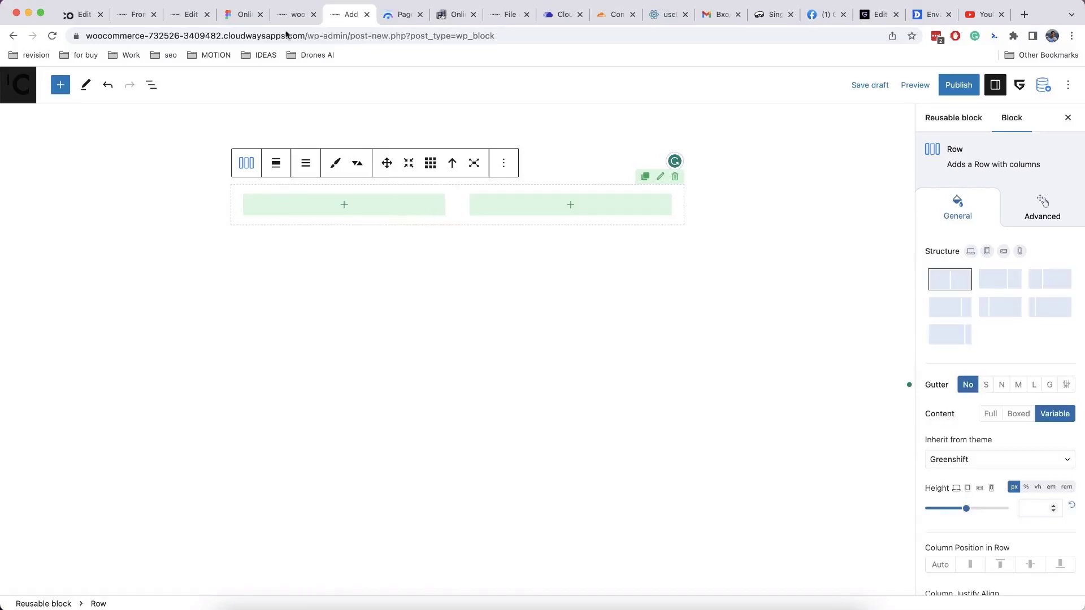
pyautogui.moveTo(243, 14); pyautogui.dragTo(295, 14)
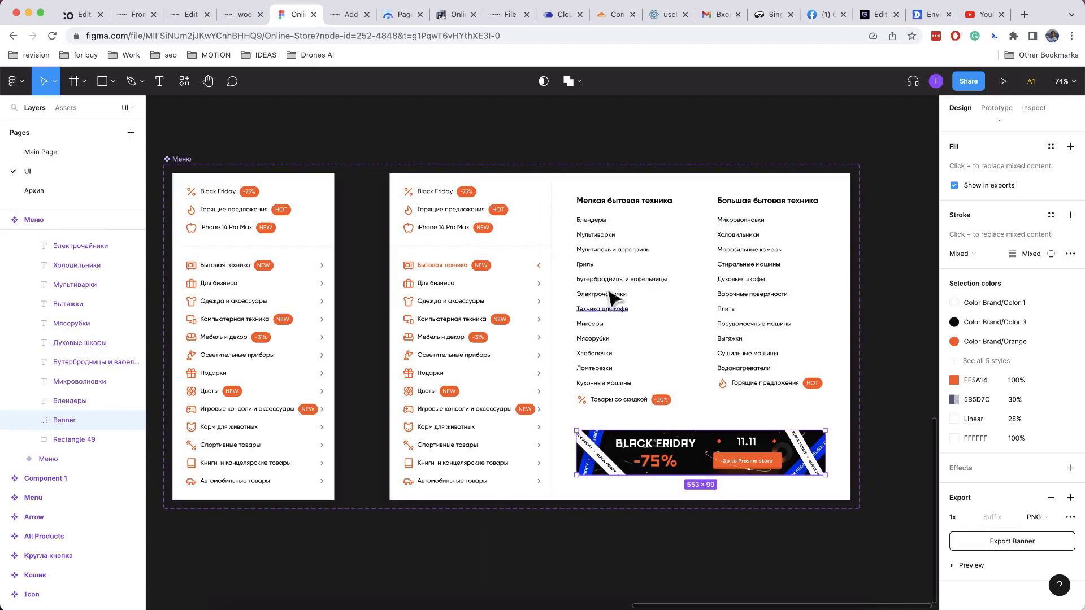
# - Add a bold 'TV & Games' Advanced Text block to the left column and open its bottom margin setting
pyautogui.click(349, 14)
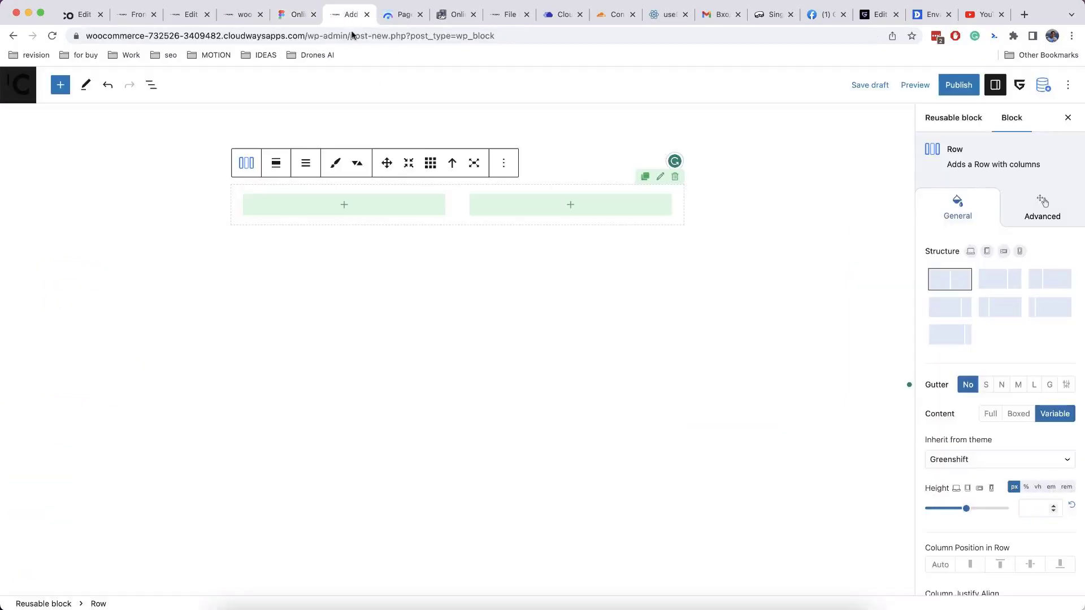
pyautogui.click(368, 202)
pyautogui.write('ad')
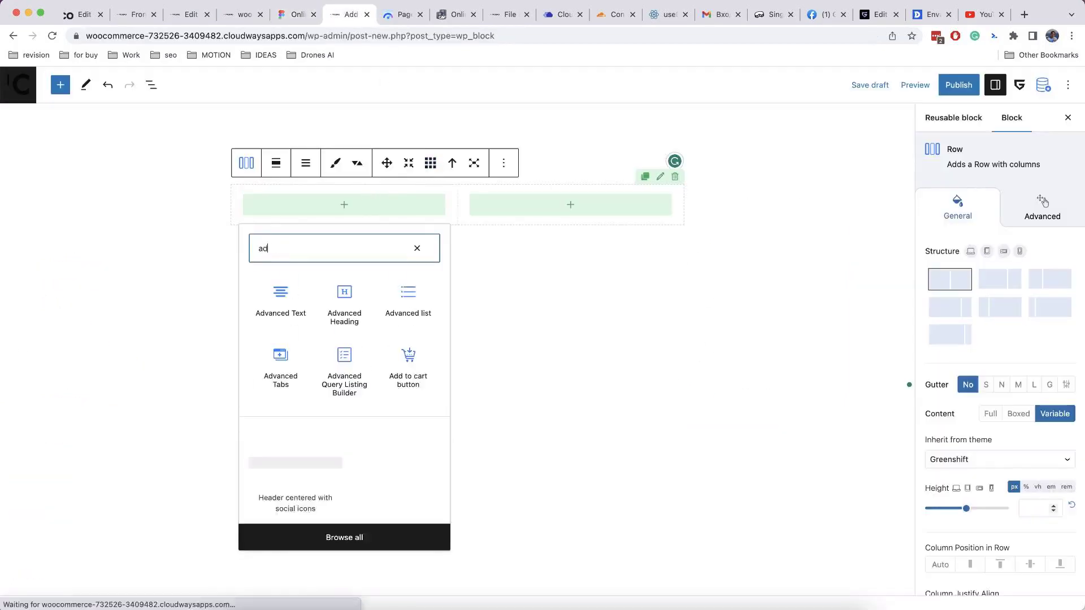
pyautogui.write('va')
pyautogui.click(291, 292)
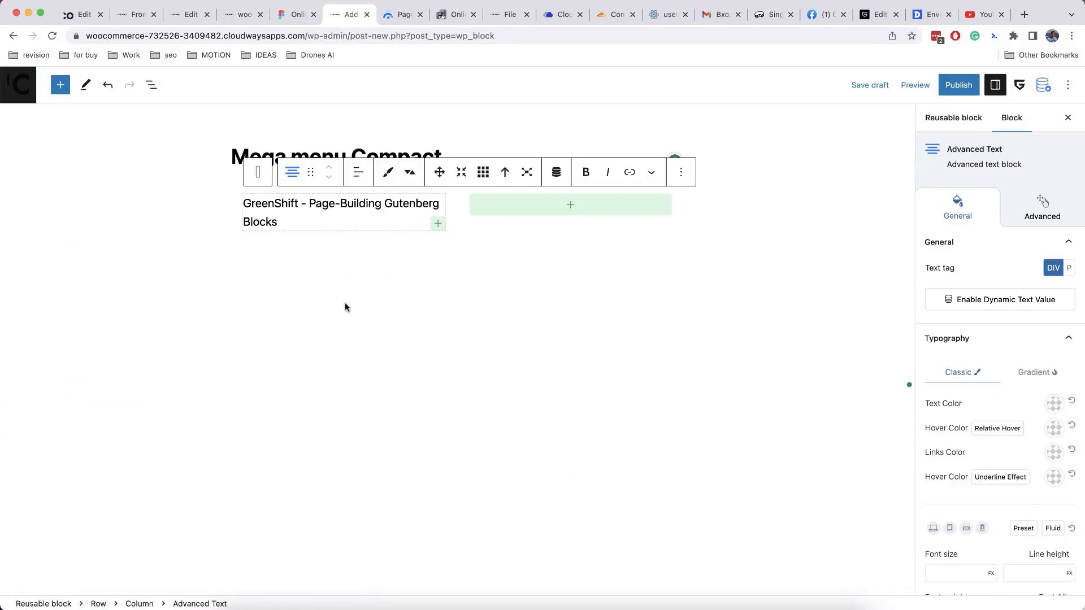
pyautogui.write('TV & Games')
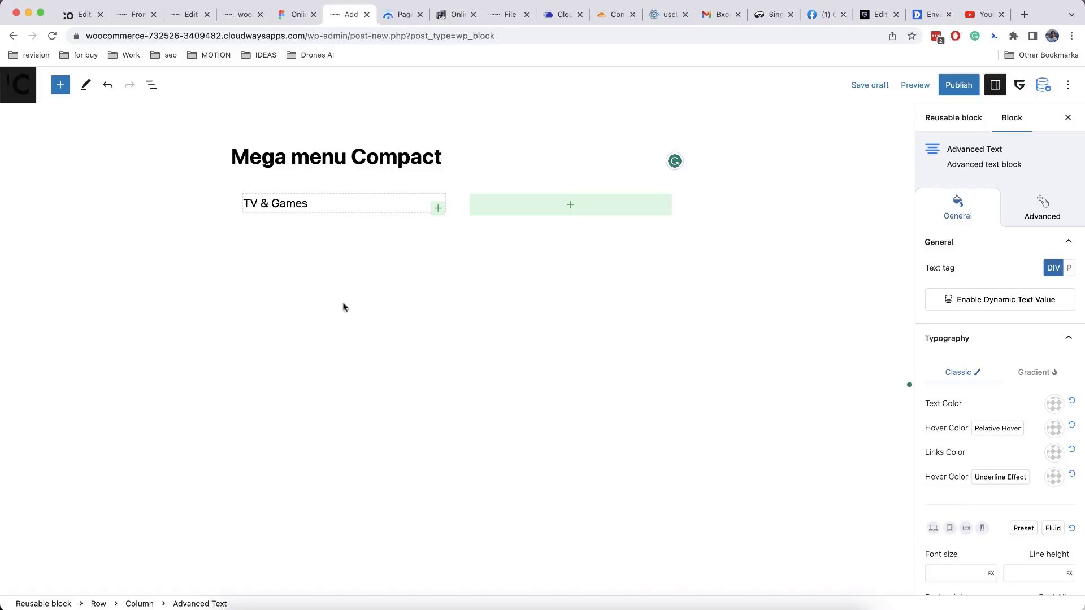
pyautogui.scroll(-5, 1000, 364)
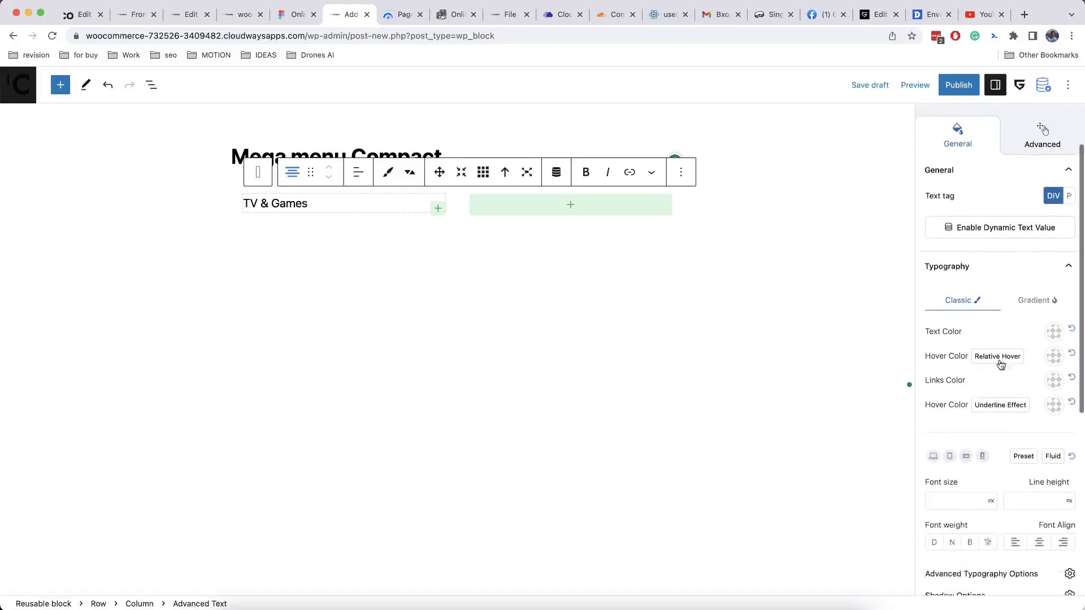
pyautogui.click(969, 415)
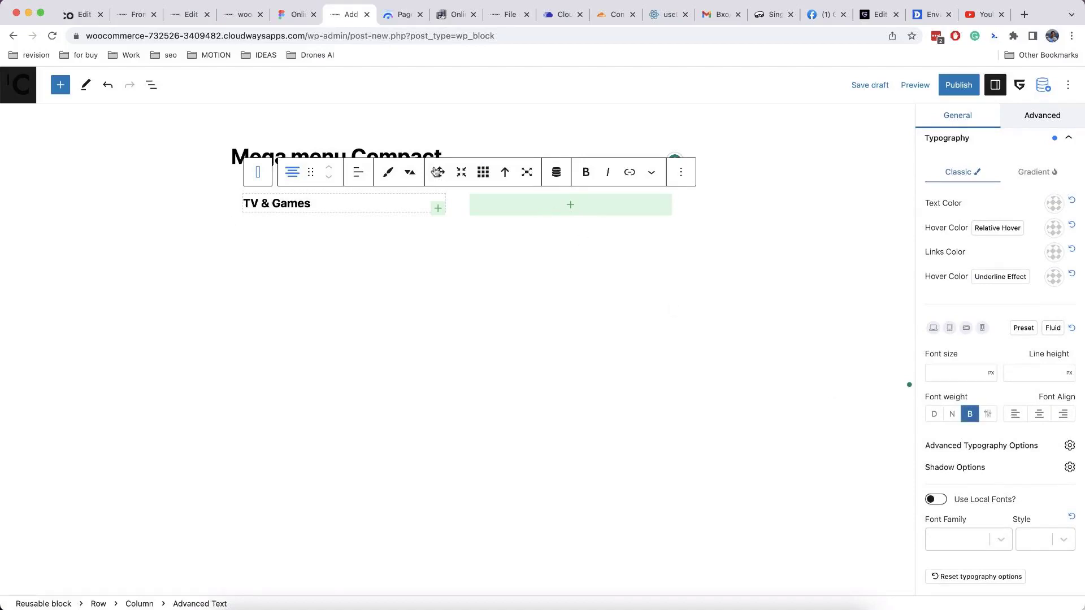
pyautogui.click(409, 172)
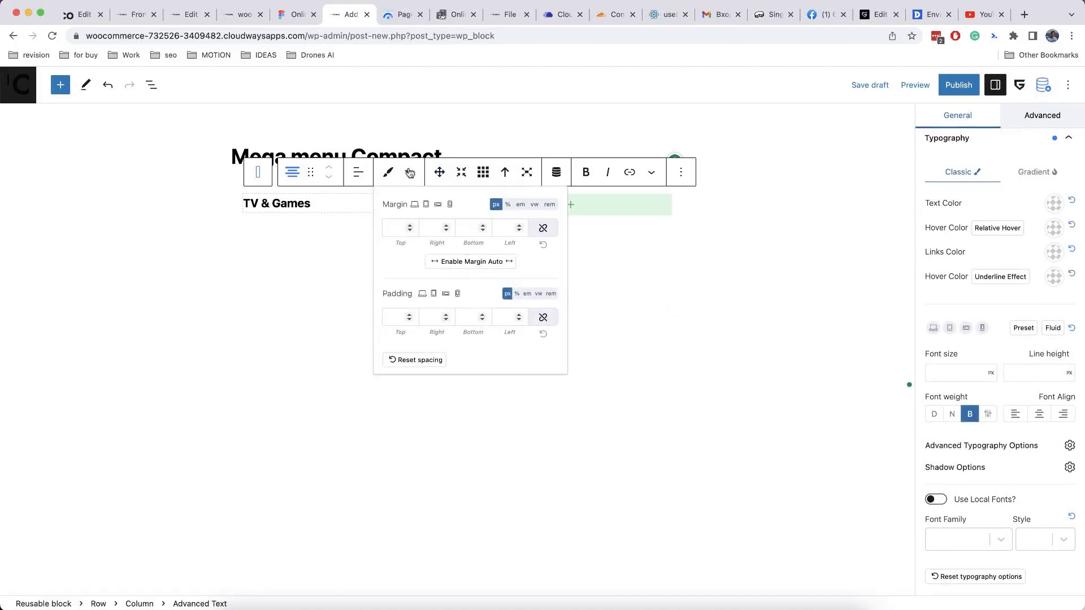
pyautogui.click(462, 226)
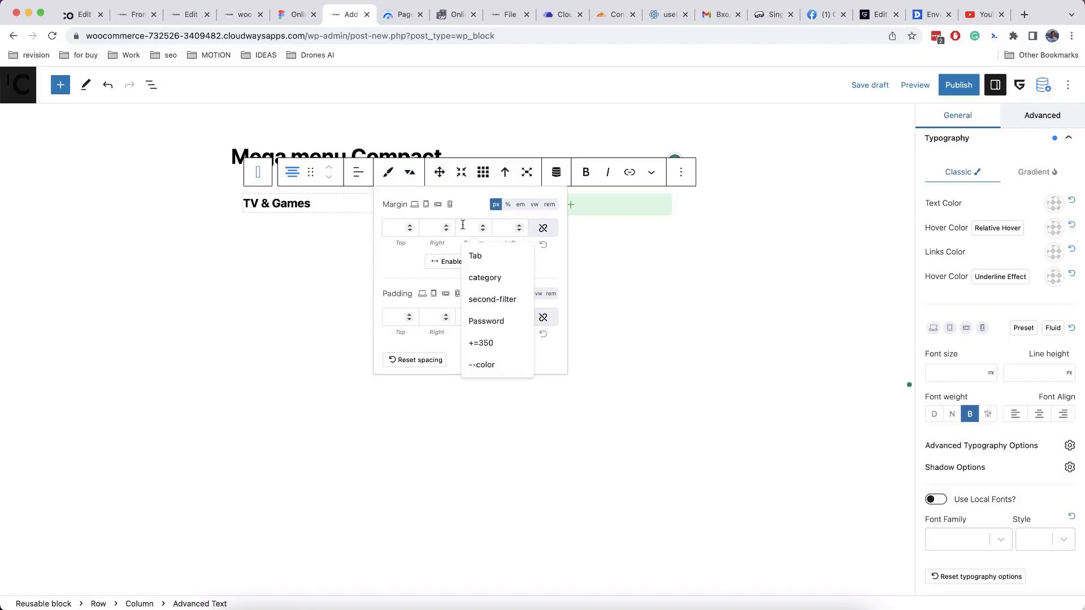
# - Set the heading's bottom margin to 25 and insert a List block beneath it
pyautogui.write('25')
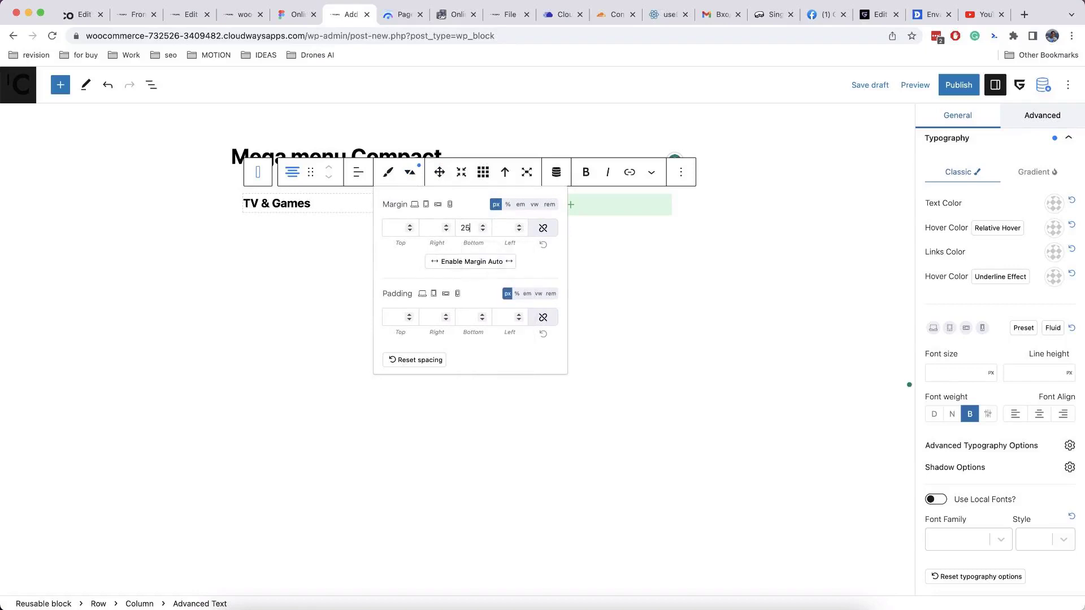
pyautogui.click(412, 179)
pyautogui.click(439, 220)
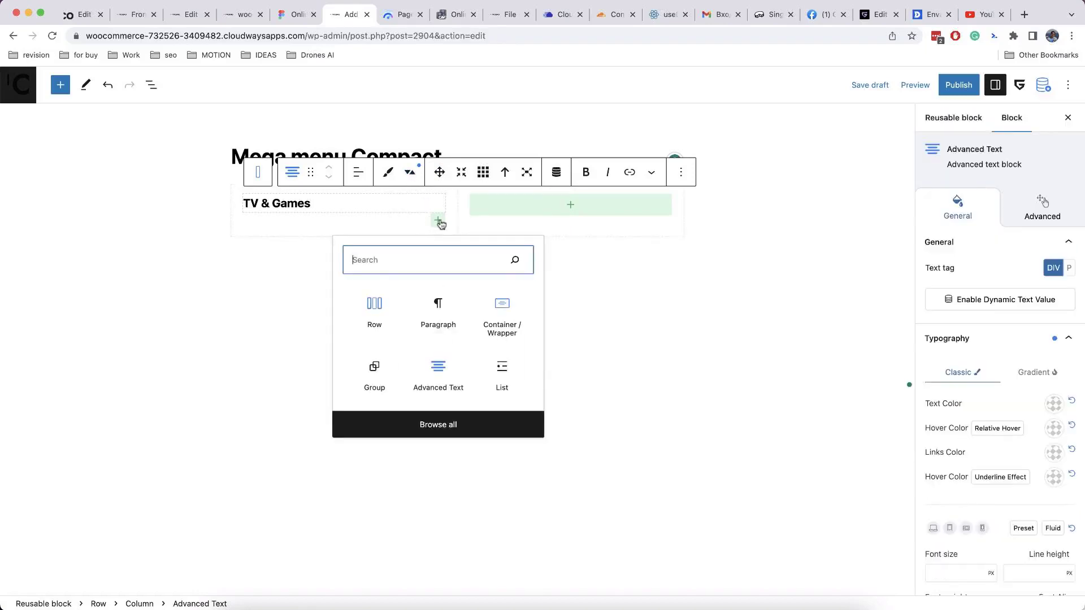
pyautogui.write('list')
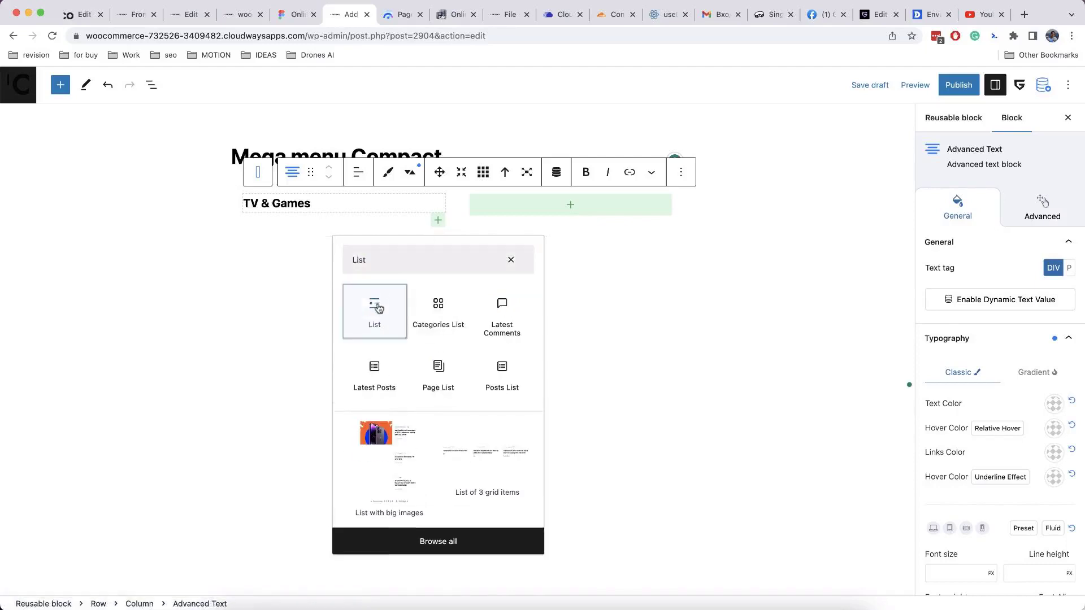
pyautogui.click(375, 308)
# - Add list items Sony PlayStation and Xbox Games, each linked to '#'
pyautogui.write('Son')
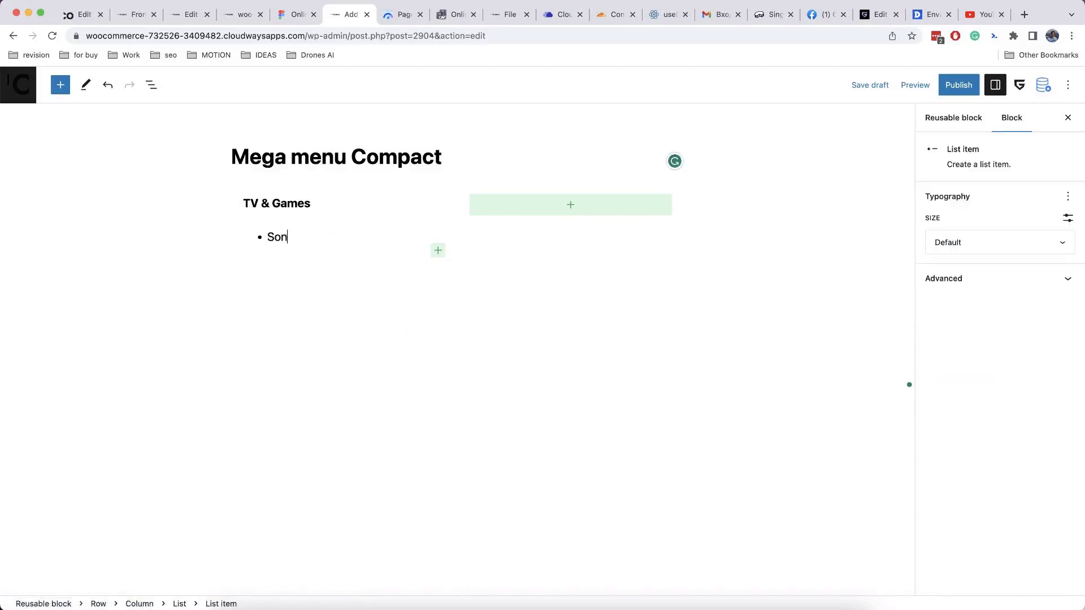
pyautogui.write('y Plasy')
pyautogui.write('tation')
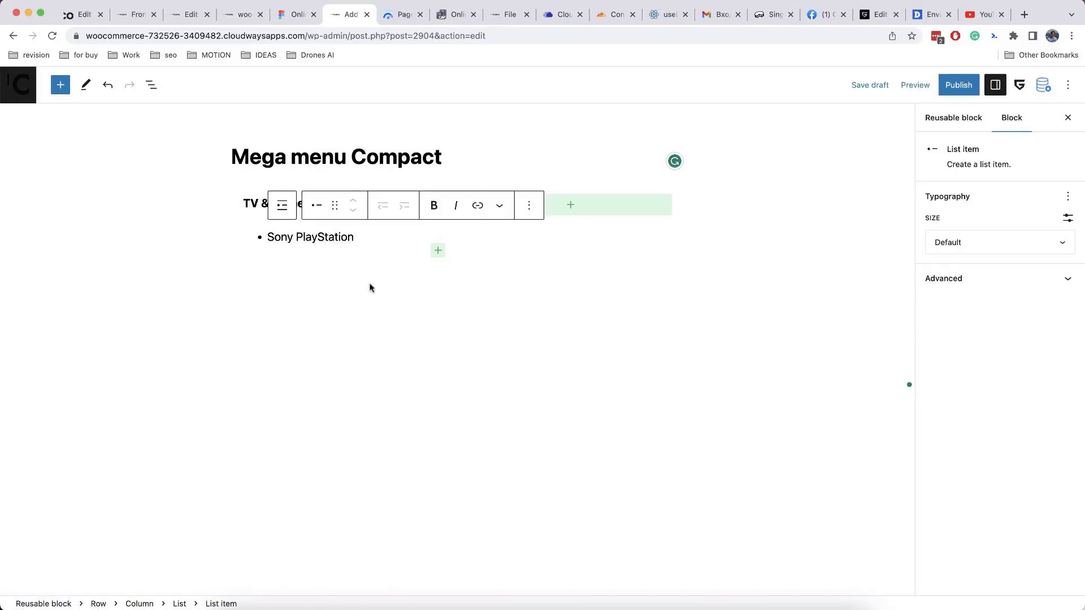
pyautogui.moveTo(354, 237); pyautogui.dragTo(266, 238)
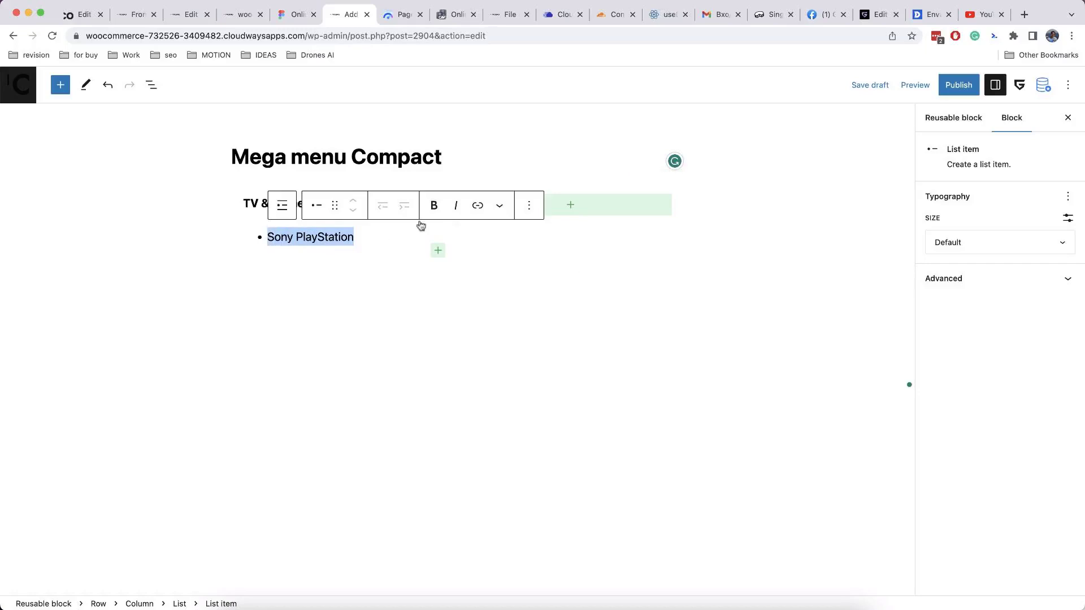
pyautogui.click(478, 207)
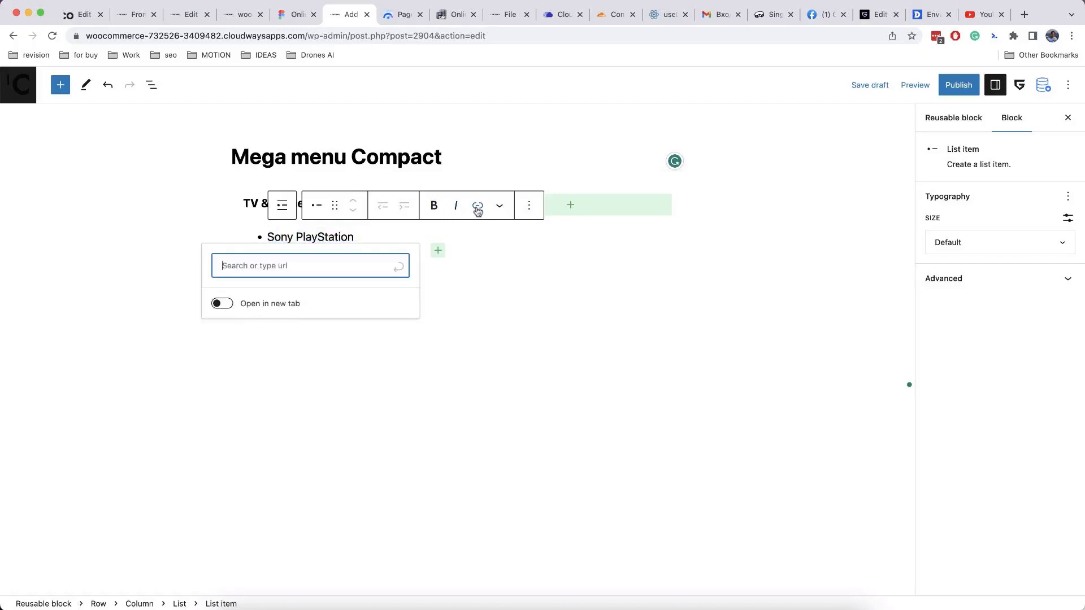
pyautogui.write('#')
pyautogui.click(402, 263)
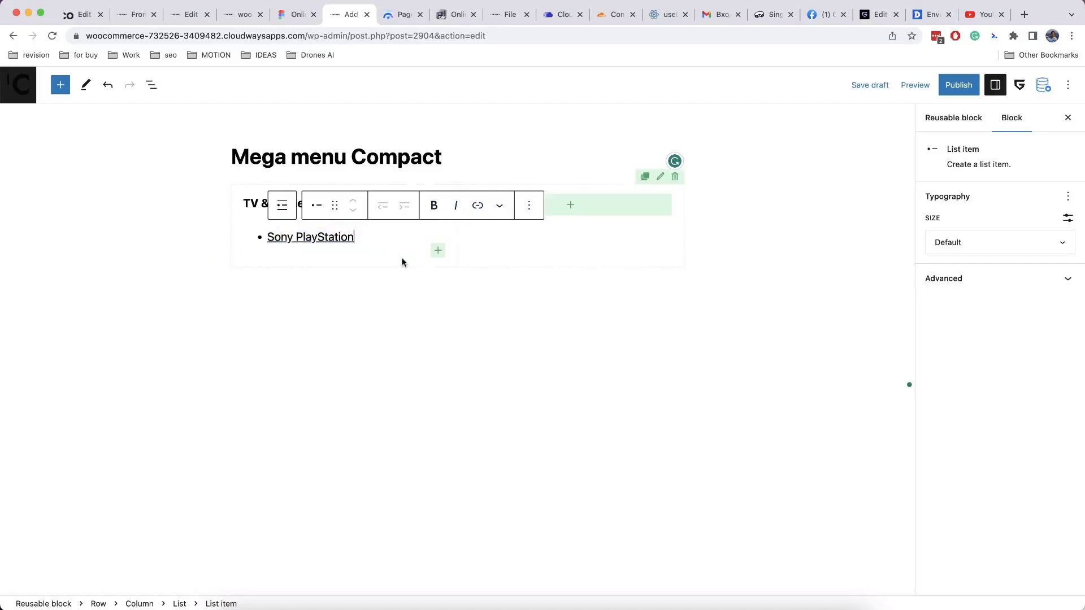
pyautogui.press('Return')
pyautogui.write('Xbox Games')
pyautogui.moveTo(333, 255); pyautogui.dragTo(266, 255)
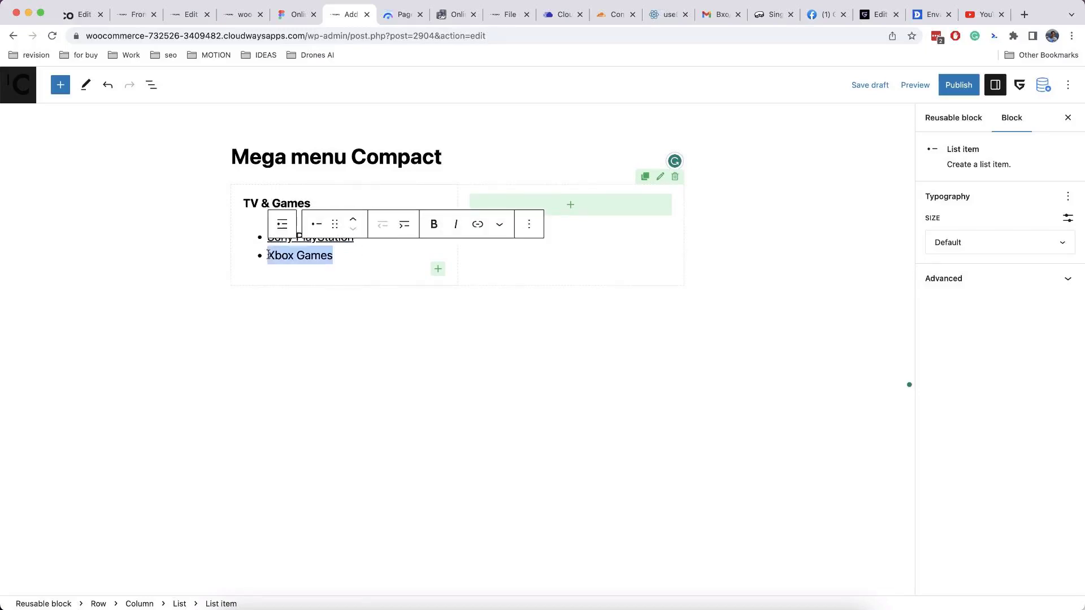
pyautogui.click(477, 224)
pyautogui.write('#')
pyautogui.press('Return')
pyautogui.press('Return')
# - Add Nintendo, Switch, Console, Computer, Mobile and Browser games items to the list
pyautogui.write('Nintendo Games Switch Games Console Games')
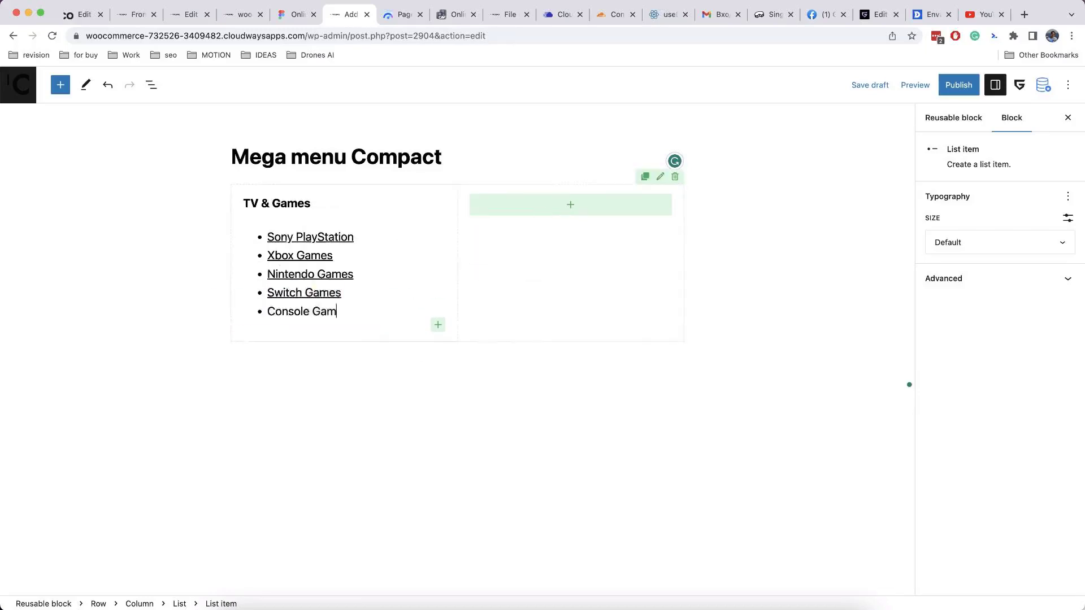
pyautogui.press('Return')
pyautogui.write('Computer games')
pyautogui.press('Return')
pyautogui.write('Console games')
pyautogui.press('Return')
pyautogui.write('Mobile games')
pyautogui.press('Return')
pyautogui.write('Browser games')
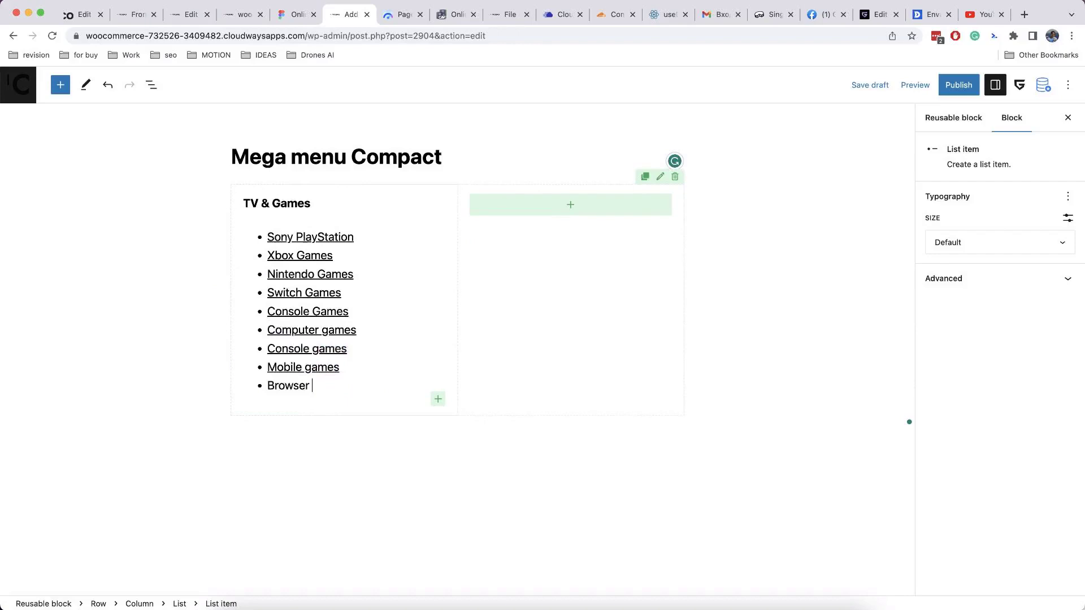
pyautogui.click(641, 279)
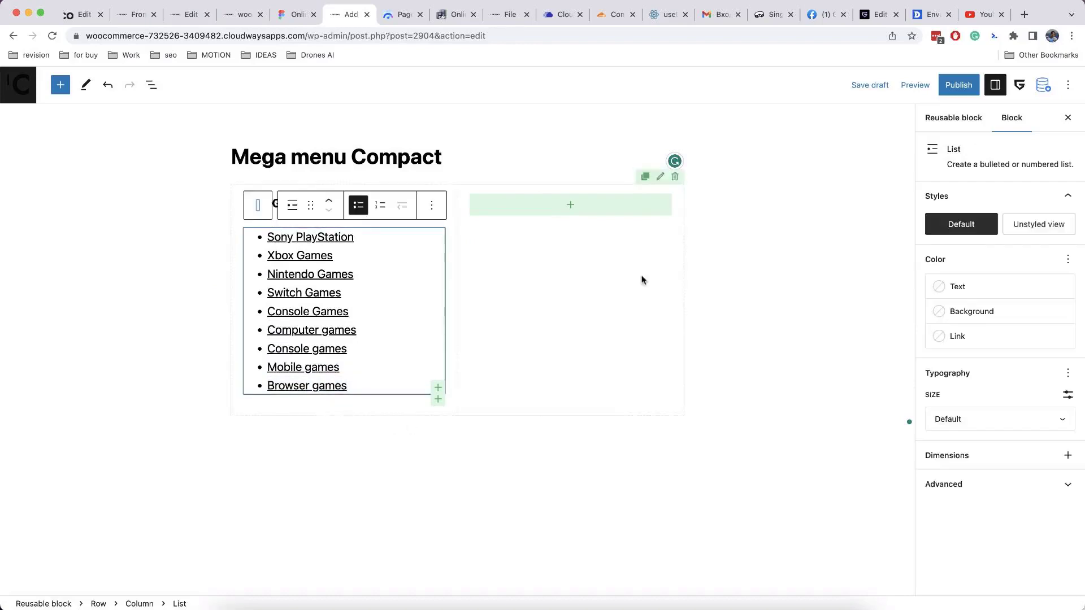
# - Give the TV & Games list the Unstyled view and a line height of 2
pyautogui.click(1030, 231)
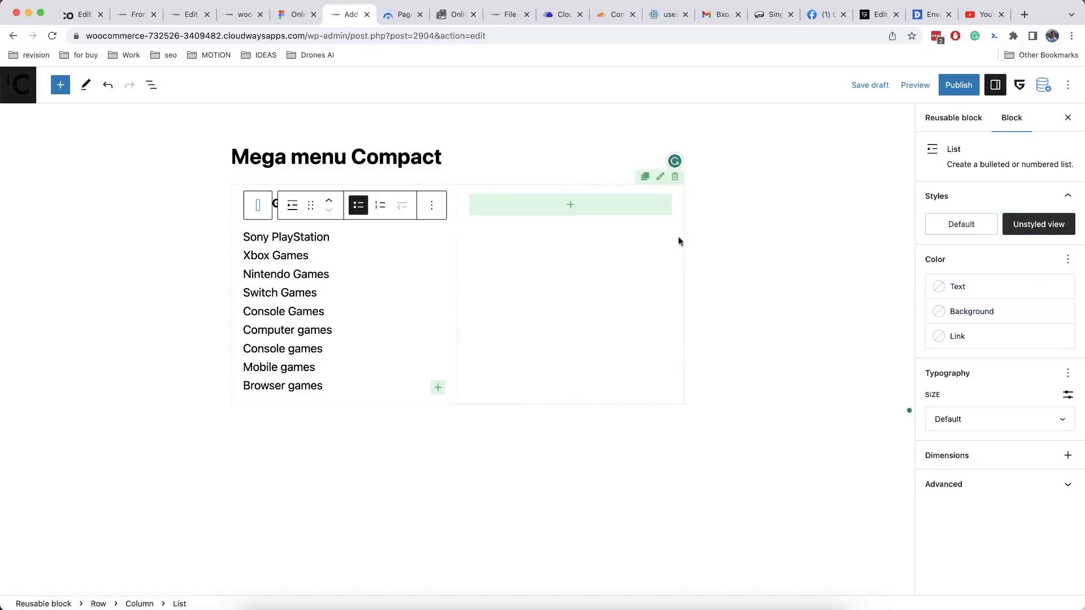
pyautogui.click(1065, 374)
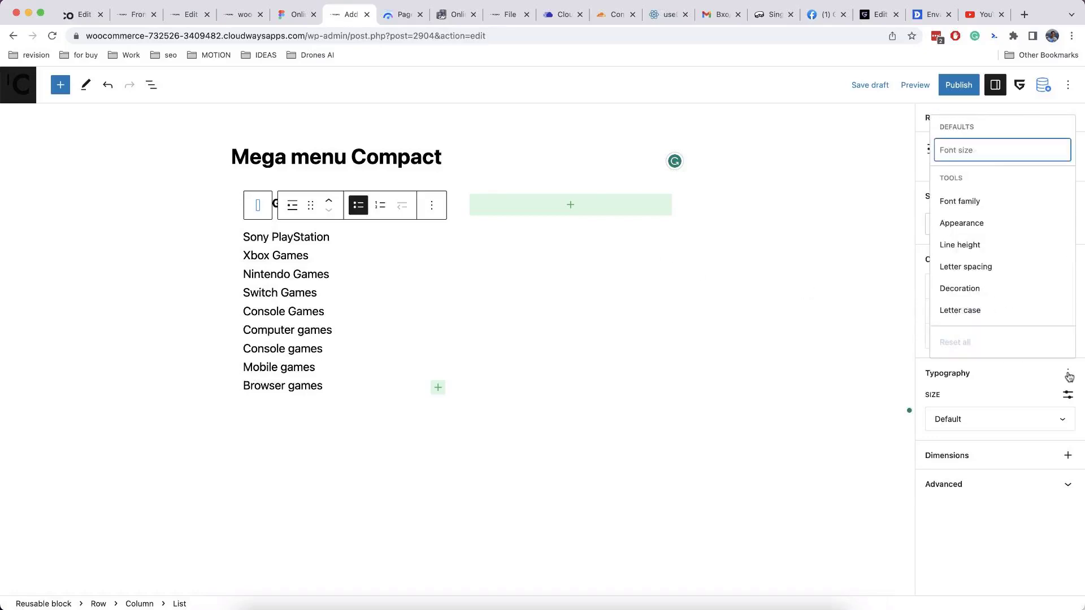
pyautogui.click(960, 252)
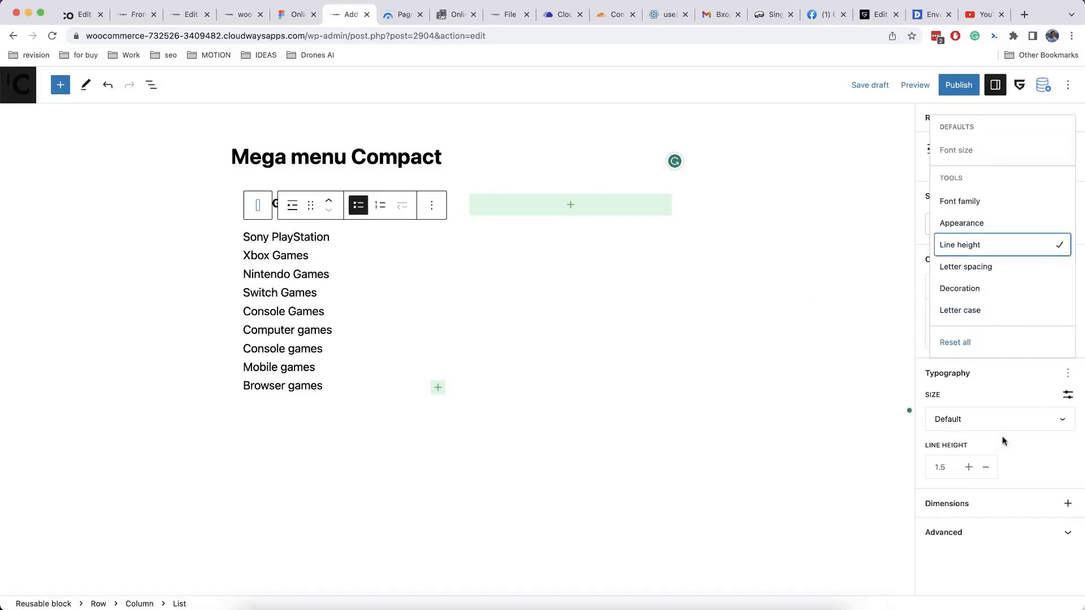
pyautogui.click(950, 464)
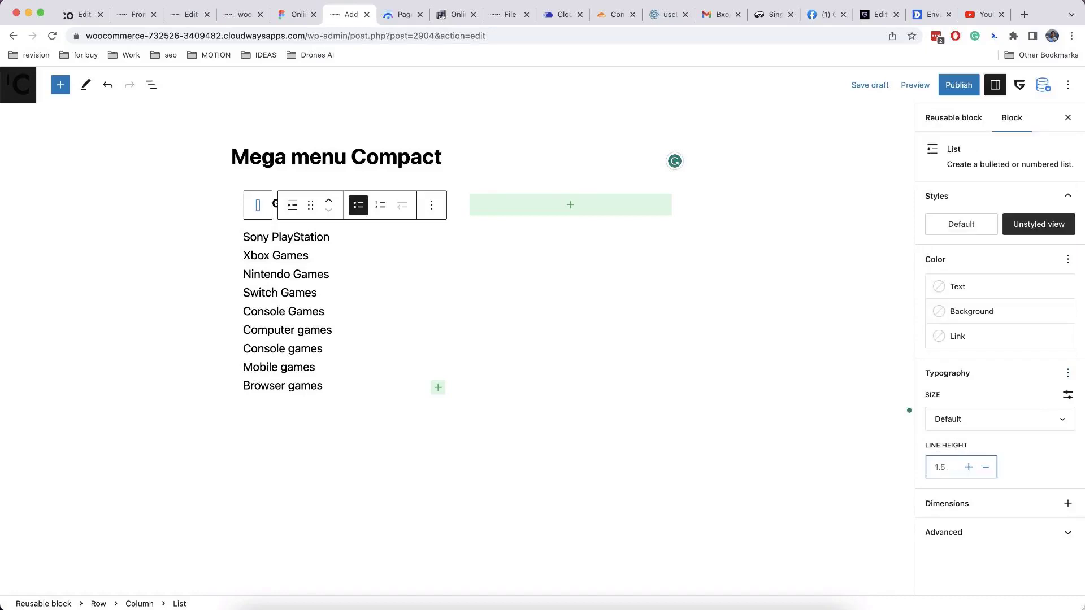
pyautogui.press('BackSpace')
pyautogui.press('BackSpace')
pyautogui.press('BackSpace')
pyautogui.write('2')
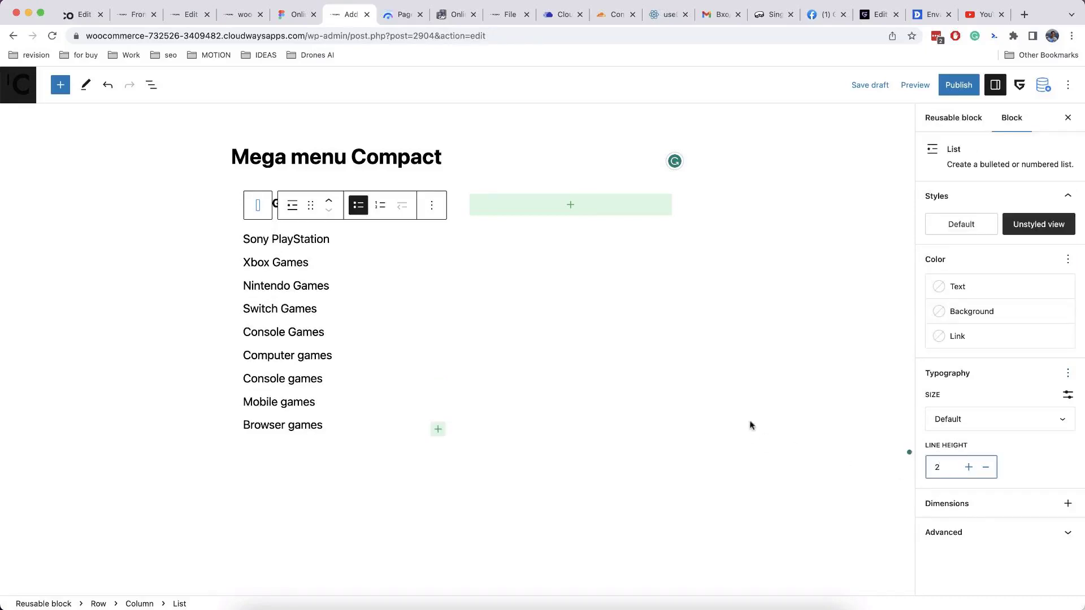
pyautogui.click(854, 345)
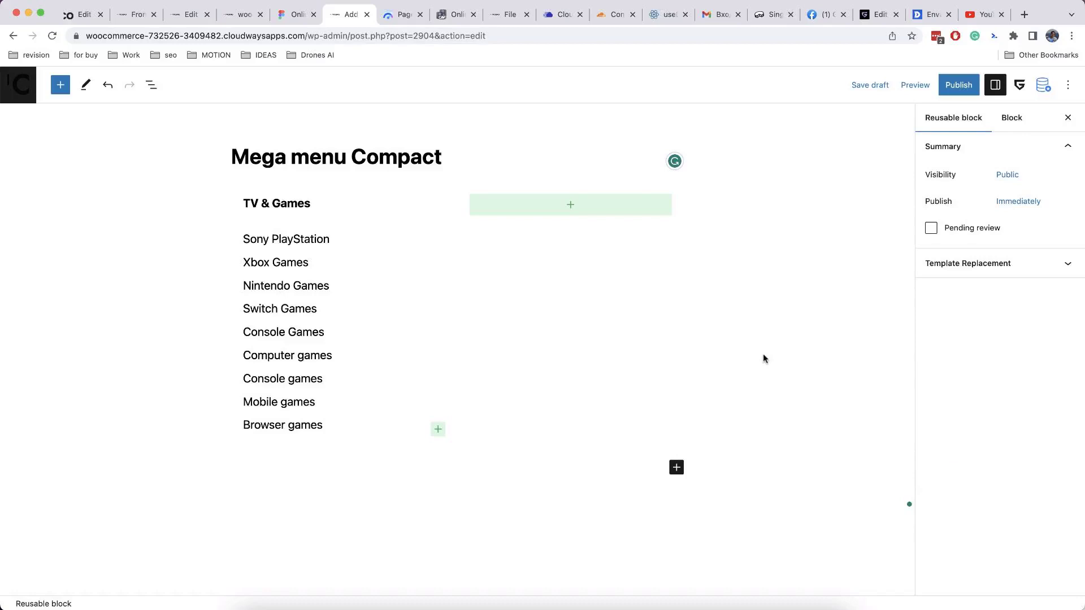
# - Add a bold 'Sport goods' Advanced Text heading to the empty right column
pyautogui.click(532, 205)
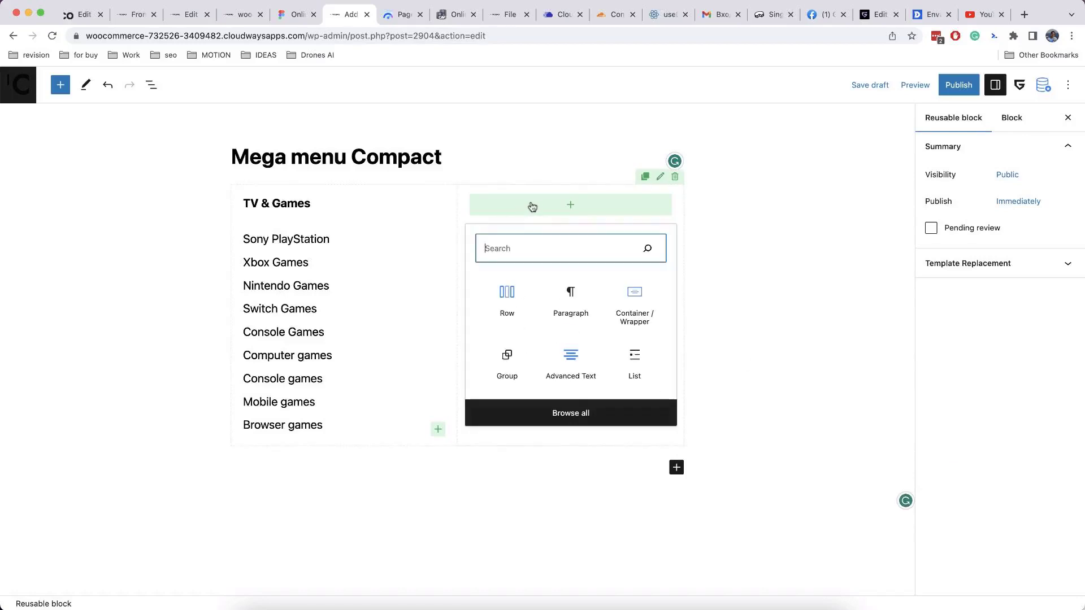
pyautogui.write('adva')
pyautogui.press('Return')
pyautogui.write('Sport')
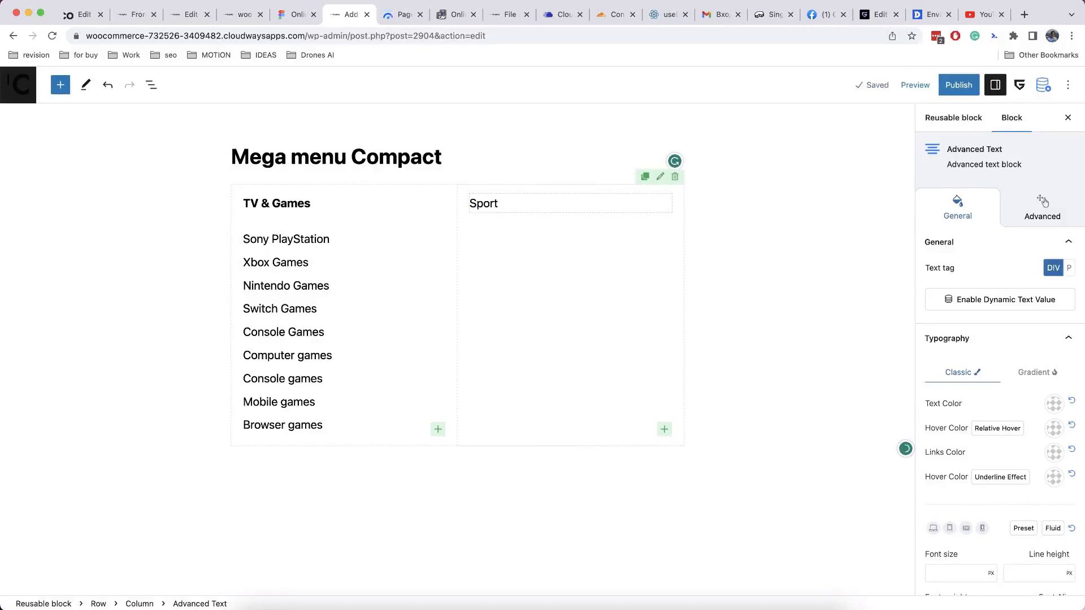
pyautogui.write(' goods')
pyautogui.hotkey('ctrl', 'b')
pyautogui.click(629, 175)
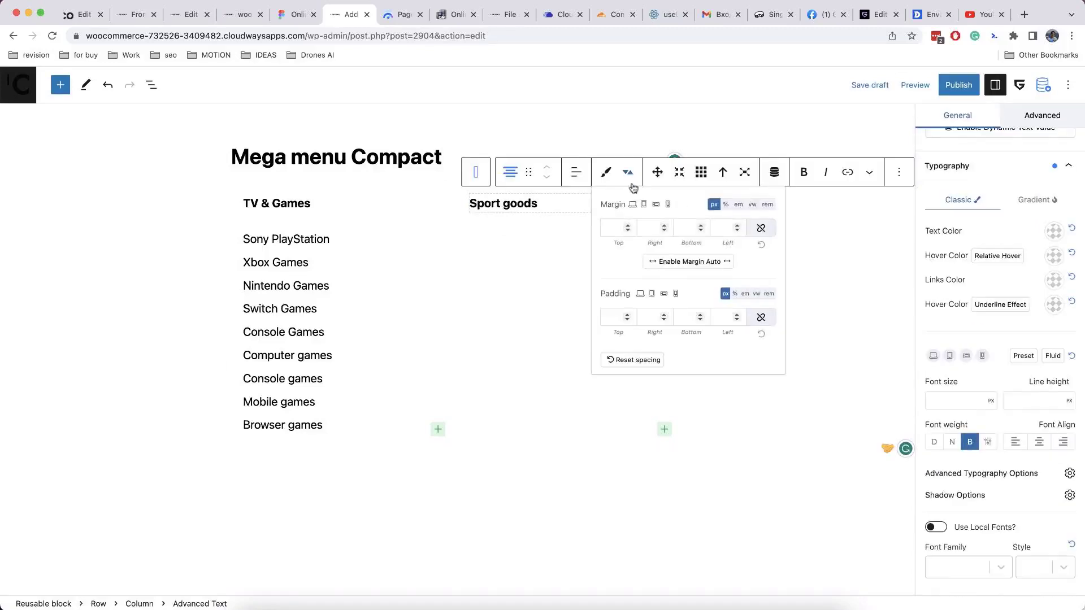
# - Insert an Advanced list under Sport goods, inspect its item and list settings, then remove it
pyautogui.click(619, 290)
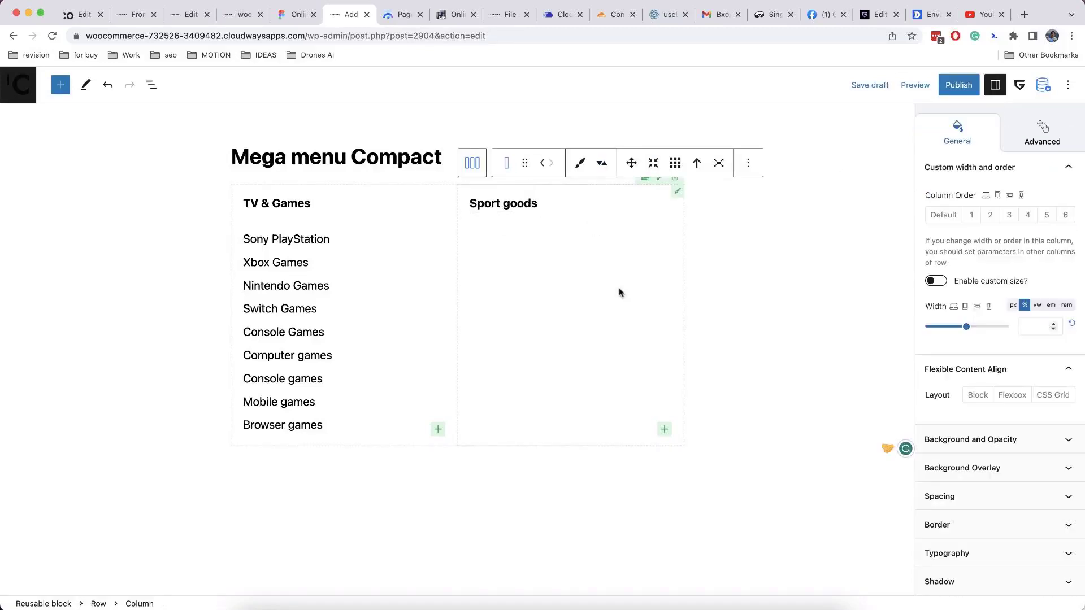
pyautogui.click(665, 431)
pyautogui.write('adva')
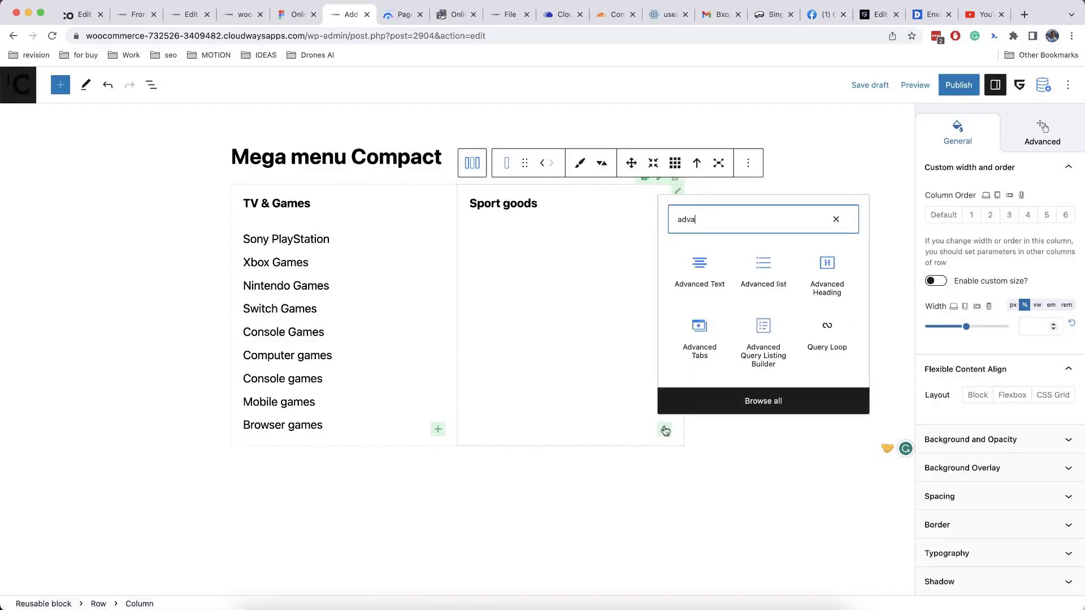
pyautogui.click(761, 279)
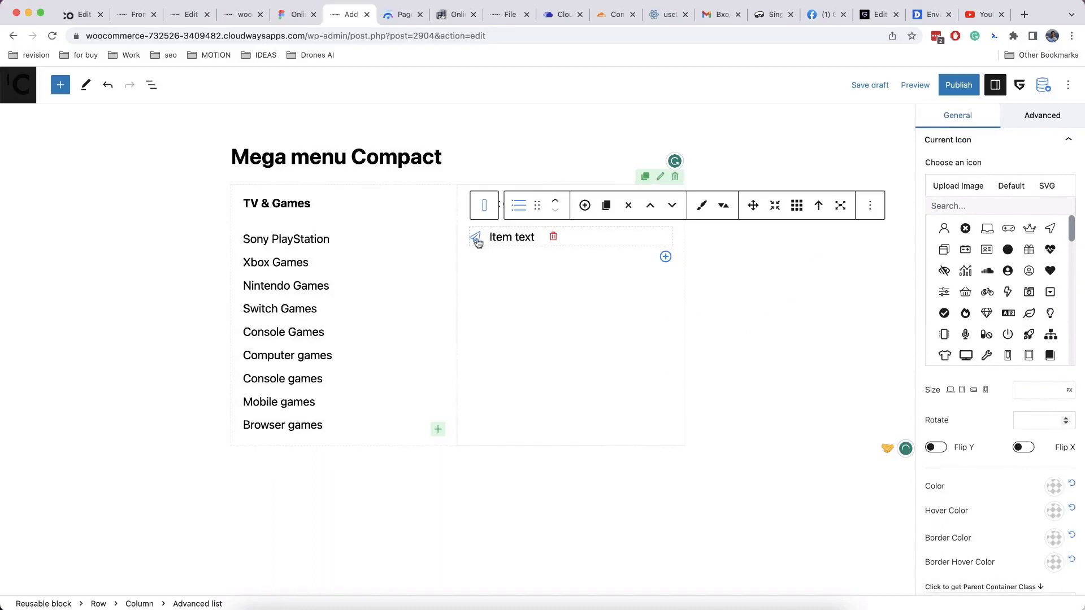
pyautogui.click(523, 238)
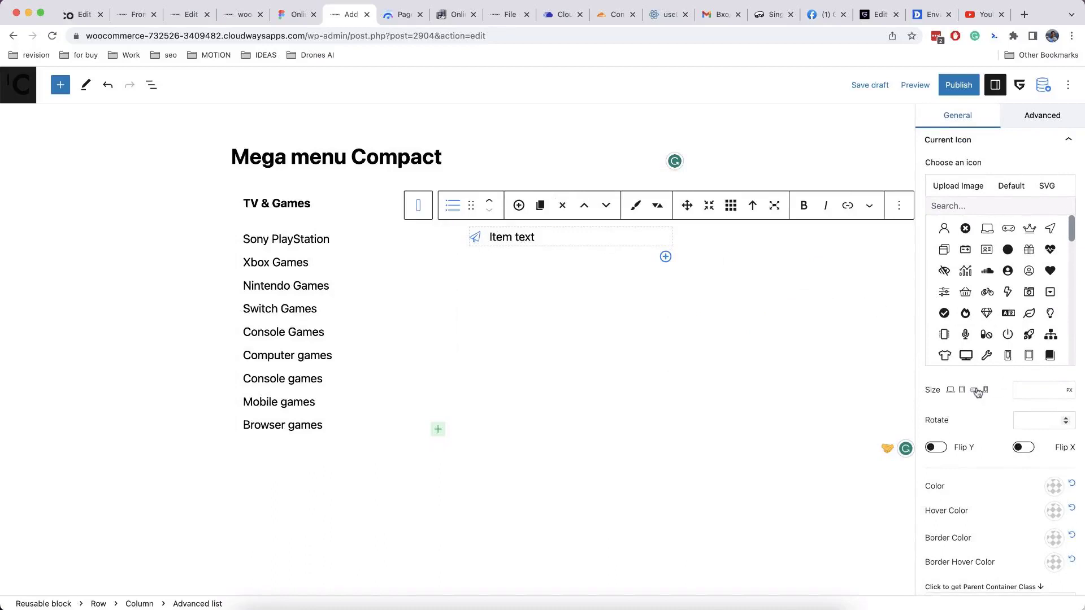
pyautogui.scroll(-3, 978, 391)
pyautogui.scroll(-10, 978, 391)
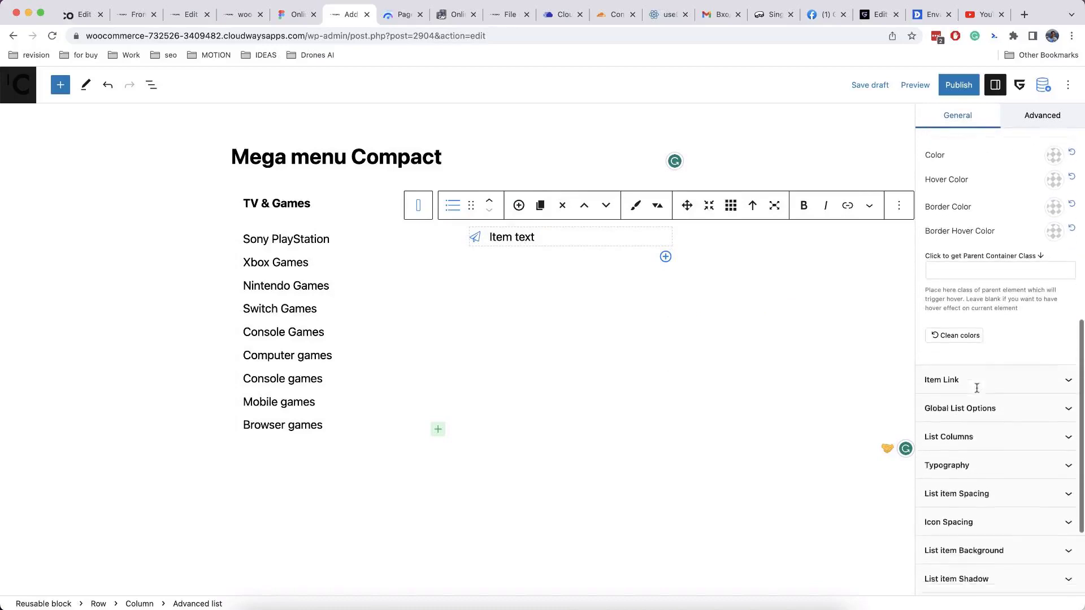
pyautogui.click(987, 355)
pyautogui.scroll(-3, 982, 345)
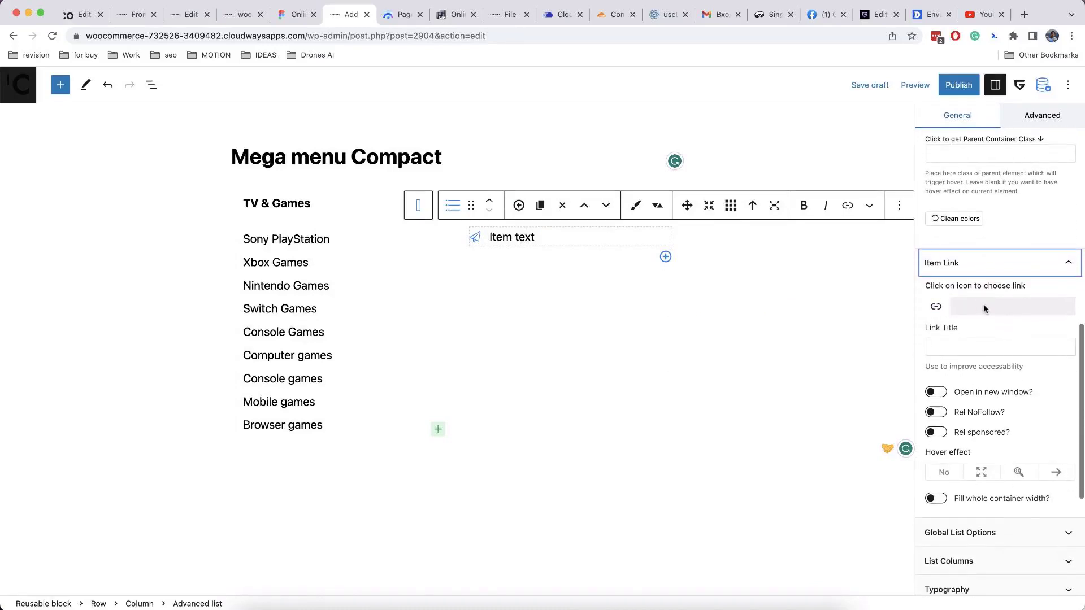
pyautogui.scroll(-7, 983, 310)
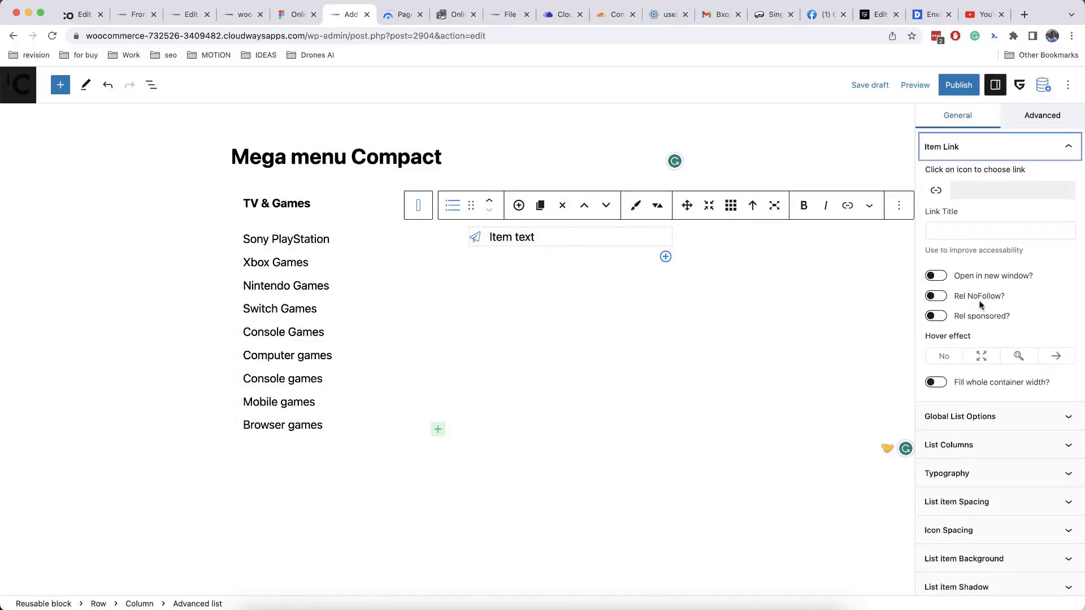
pyautogui.scroll(-2, 986, 296)
pyautogui.click(983, 277)
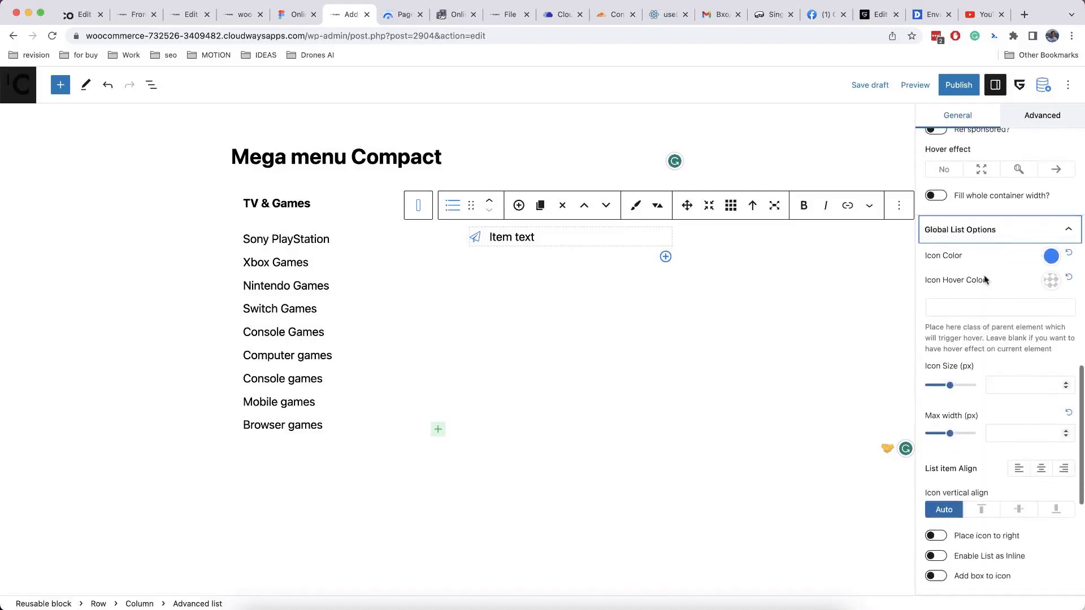
pyautogui.scroll(-10, 998, 326)
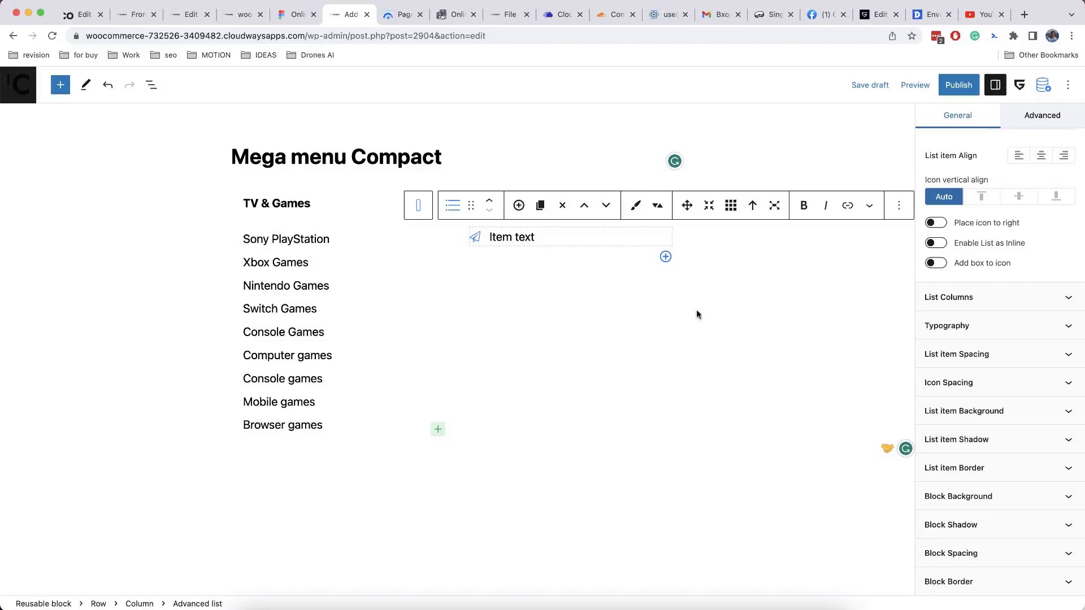
pyautogui.click(899, 209)
pyautogui.click(927, 534)
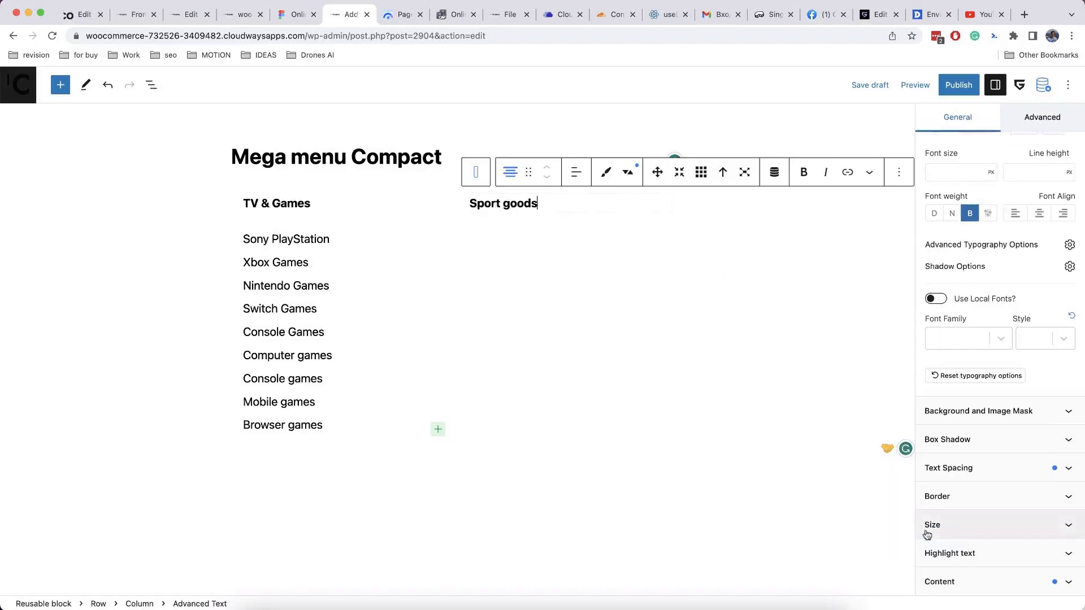
# - Add a plain List block with nine sport items, Martial Art products through Gymnastics
pyautogui.click(534, 256)
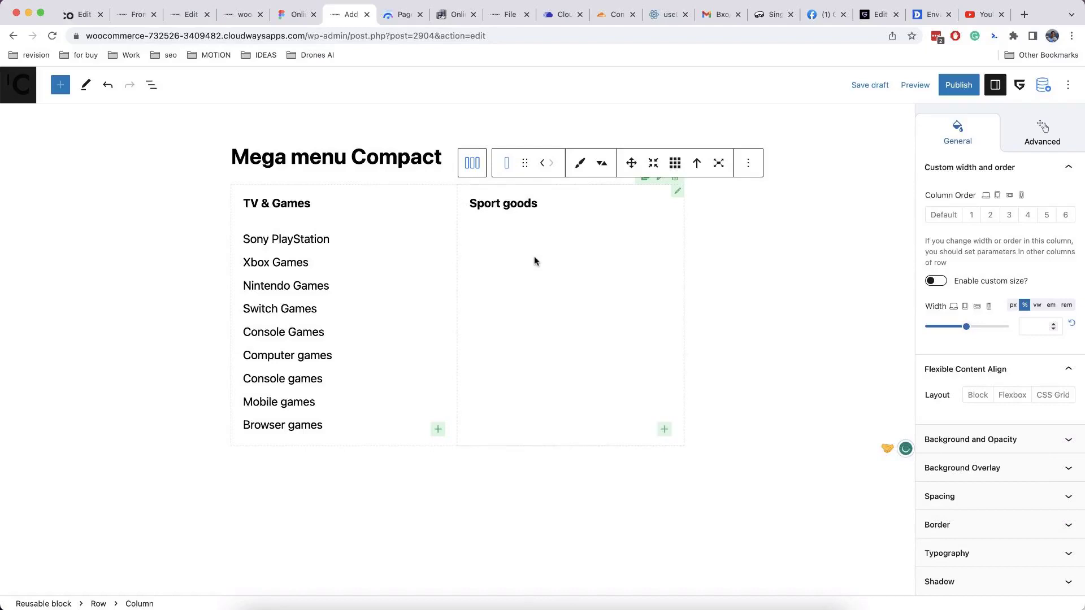
pyautogui.click(664, 430)
pyautogui.write('list')
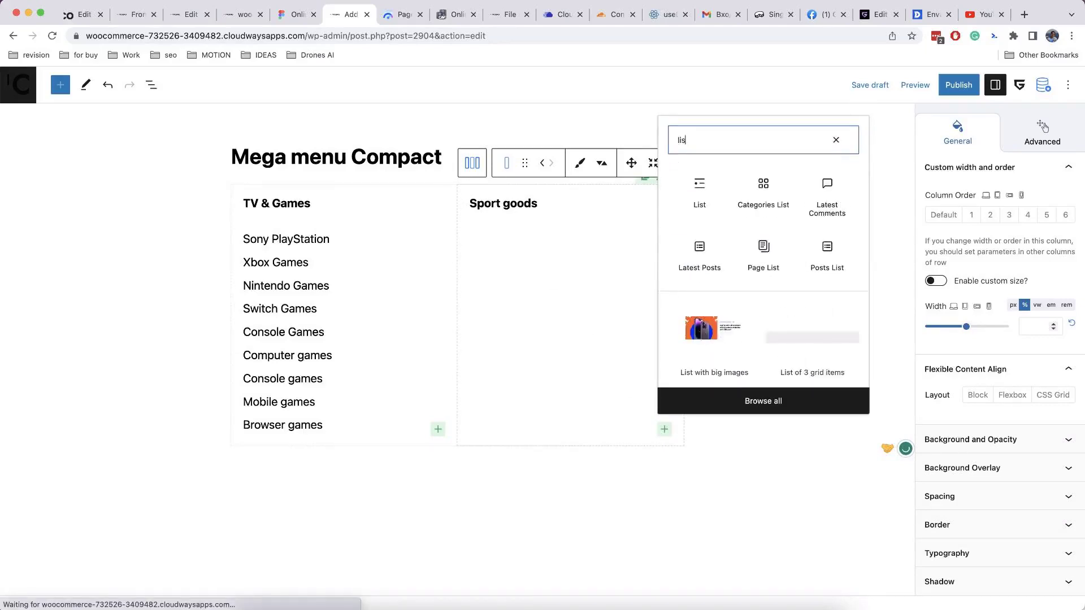
pyautogui.click(700, 170)
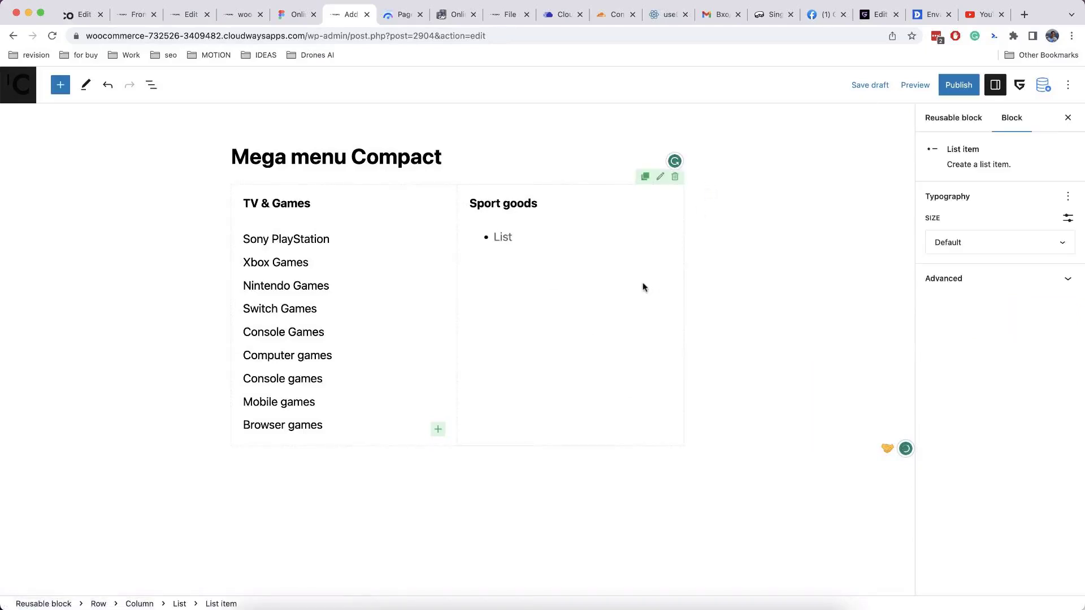
pyautogui.write('Martial Art products Tennis Golf and outdoors Cars and bikes Swimming Indoor products Gym and fitness Capoeira Gymnastics')
pyautogui.click(722, 431)
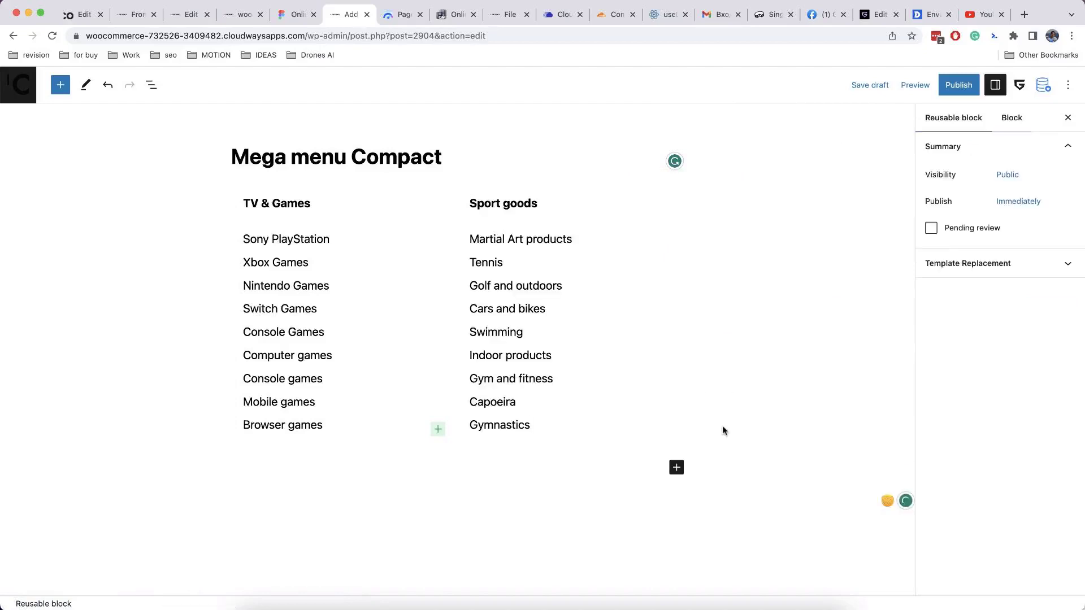
# - Add an Image block below the columns using the uploaded banner.webp, then preview at mobile width
pyautogui.click(675, 468)
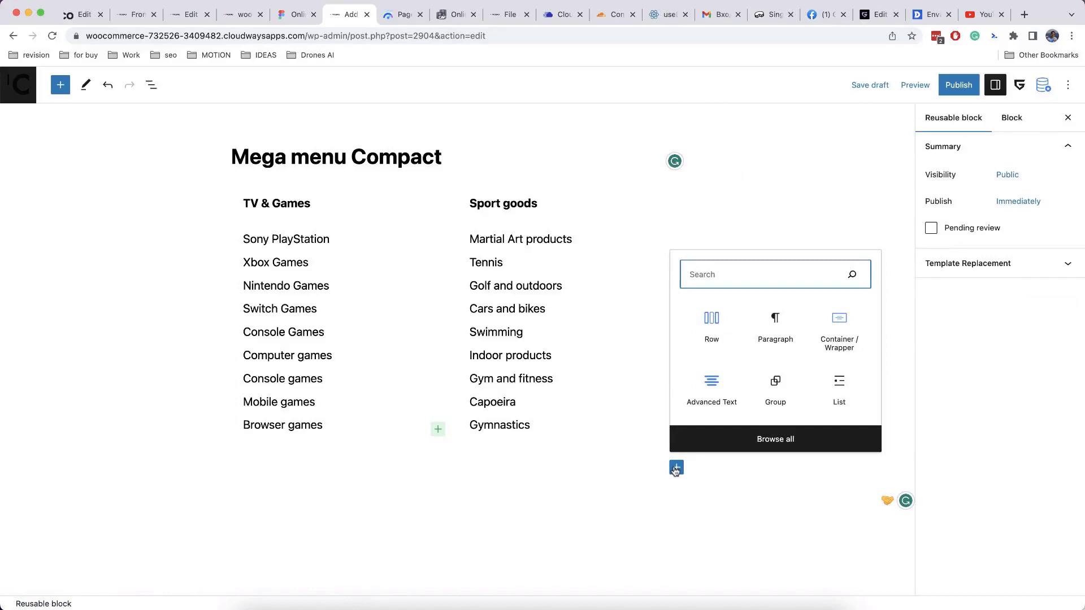
pyautogui.write('image')
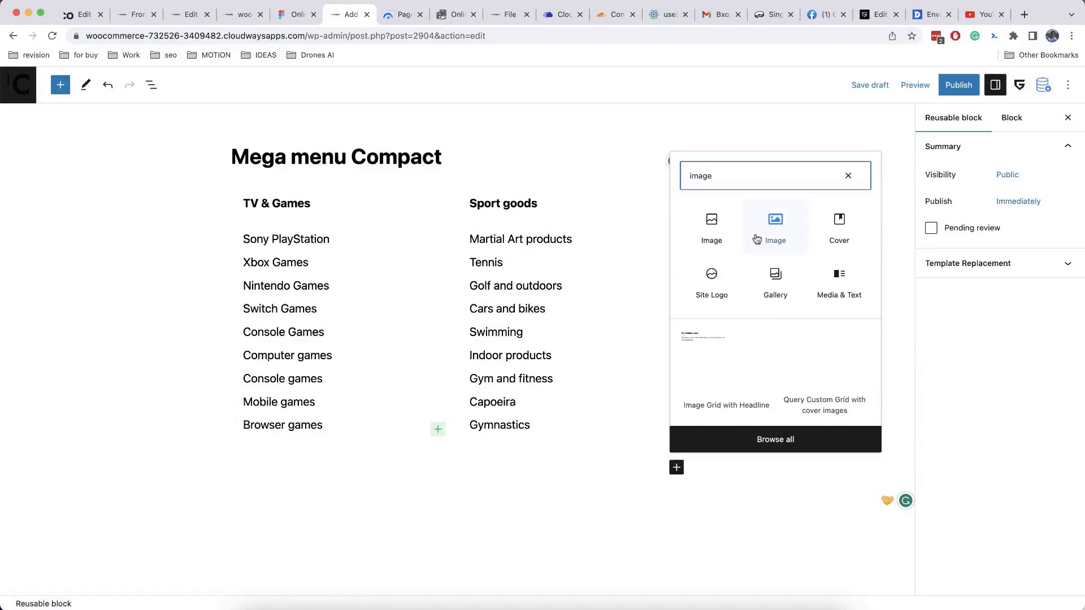
pyautogui.click(761, 238)
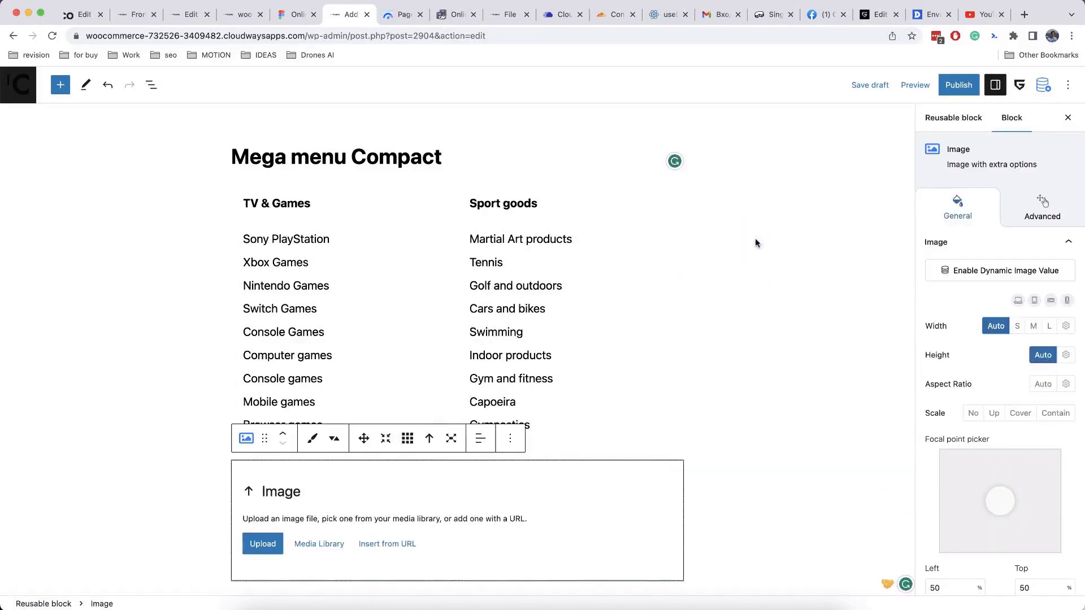
pyautogui.click(330, 544)
pyautogui.click(66, 123)
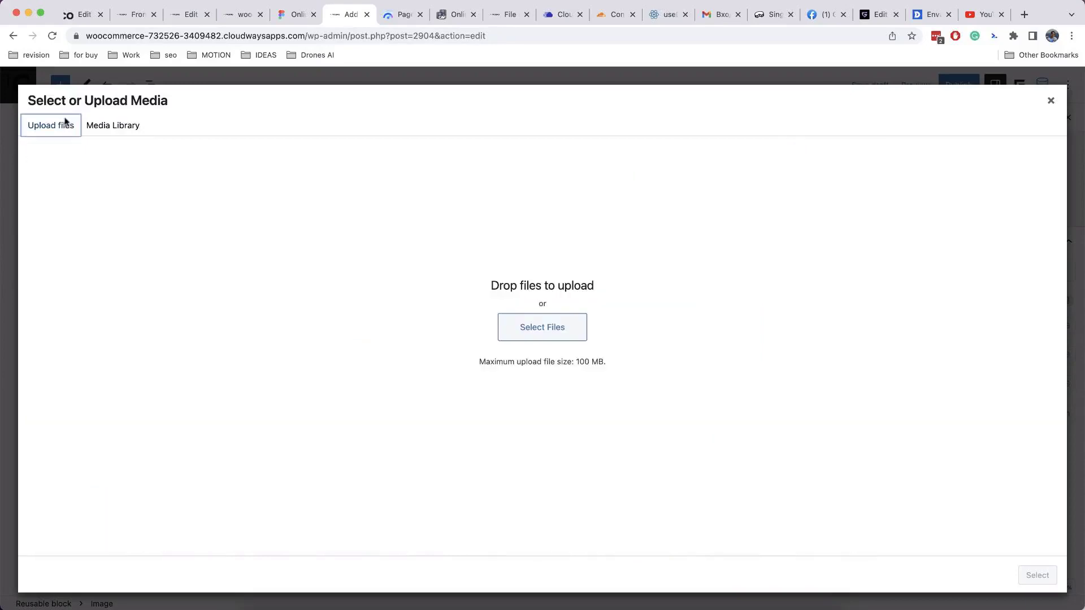
pyautogui.click(572, 336)
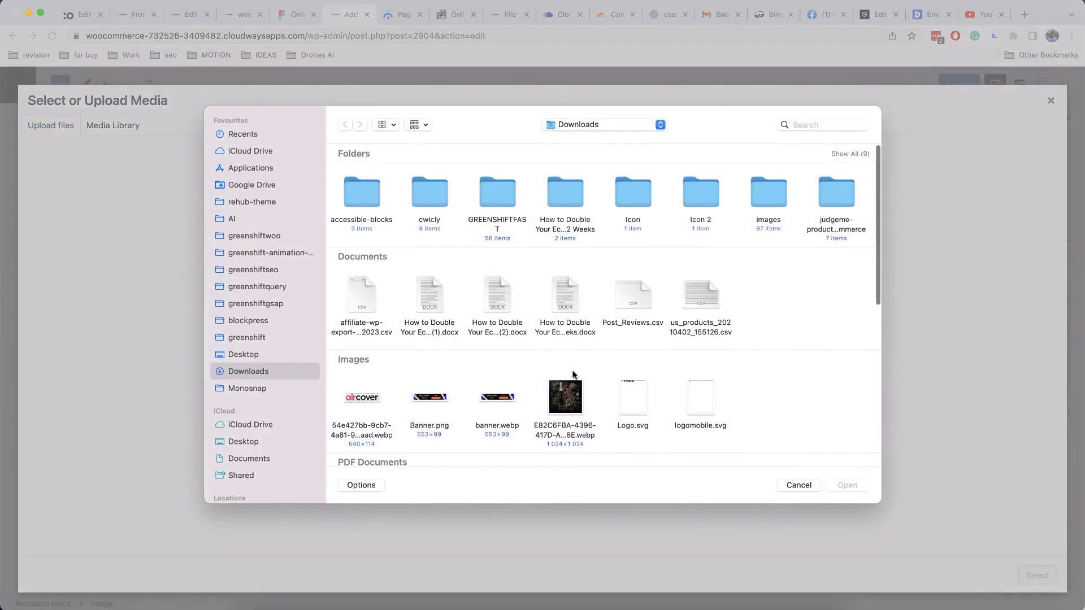
pyautogui.click(508, 396)
pyautogui.click(856, 487)
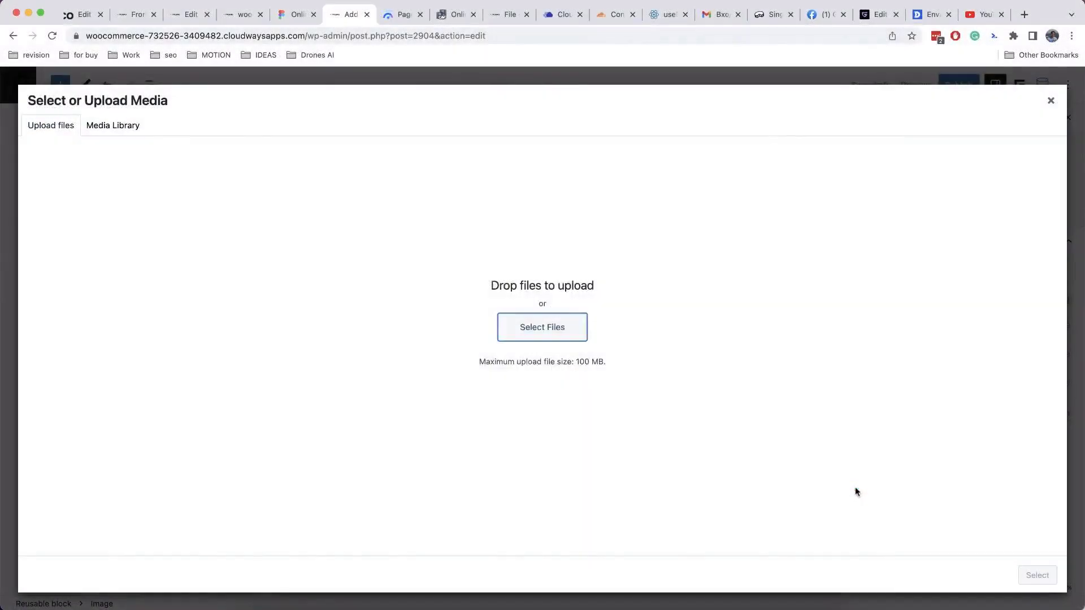
pyautogui.click(1033, 573)
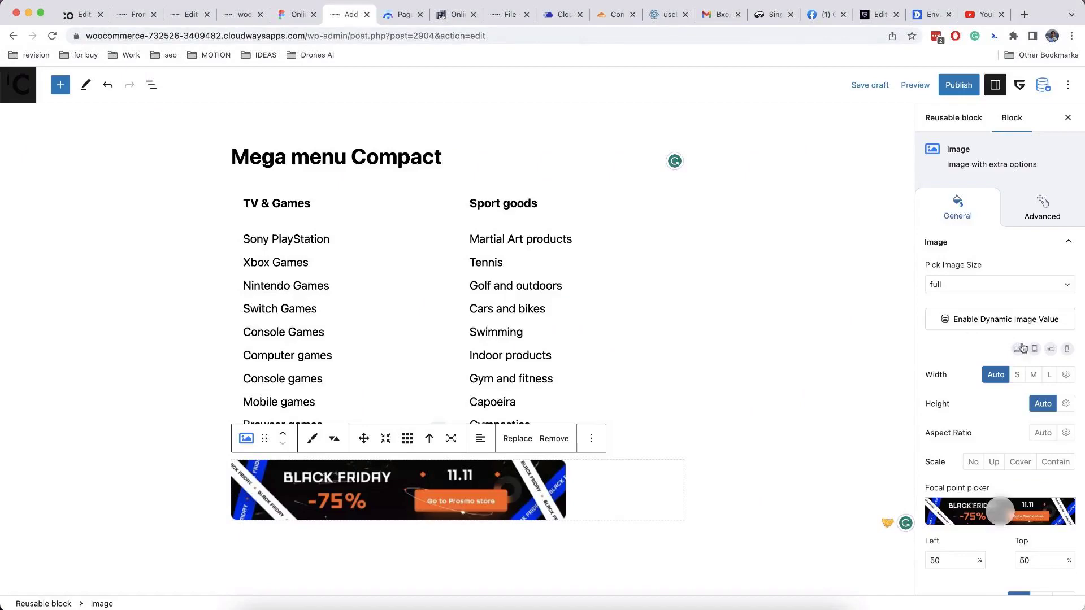
pyautogui.click(1067, 350)
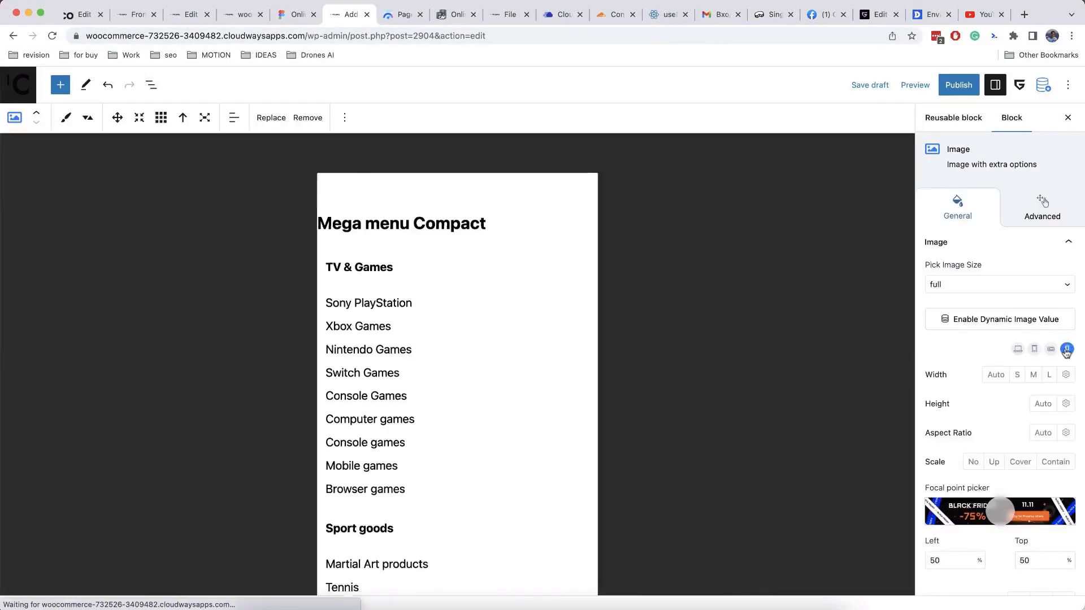
# - Review the banner at mobile width, return to desktop, and publish Mega menu Compact
pyautogui.scroll(-7, 459, 339)
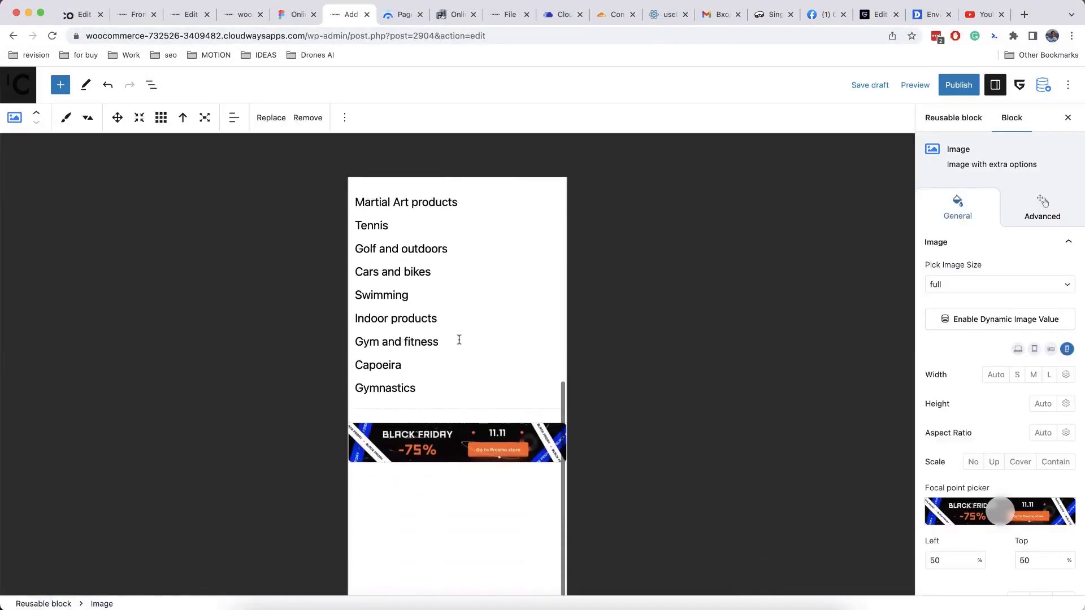
pyautogui.scroll(5, 460, 450)
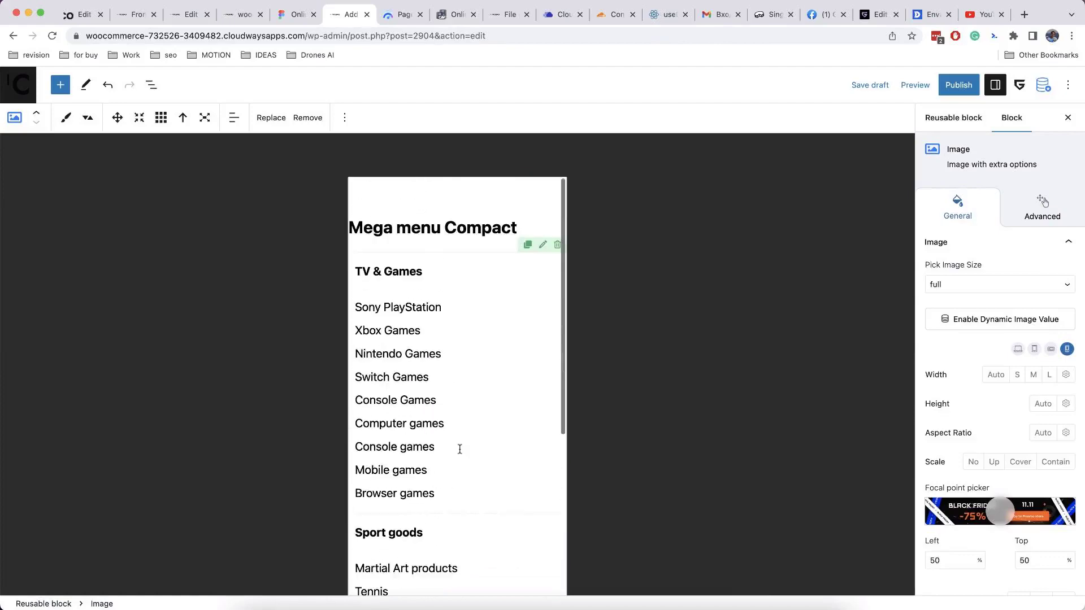
pyautogui.click(1018, 350)
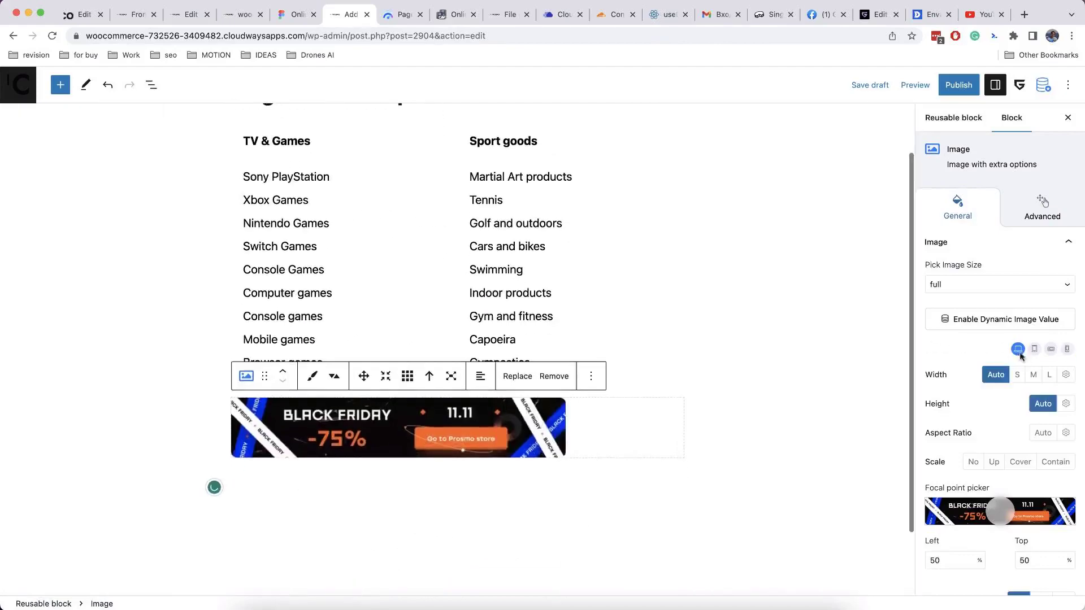
pyautogui.scroll(2, 664, 389)
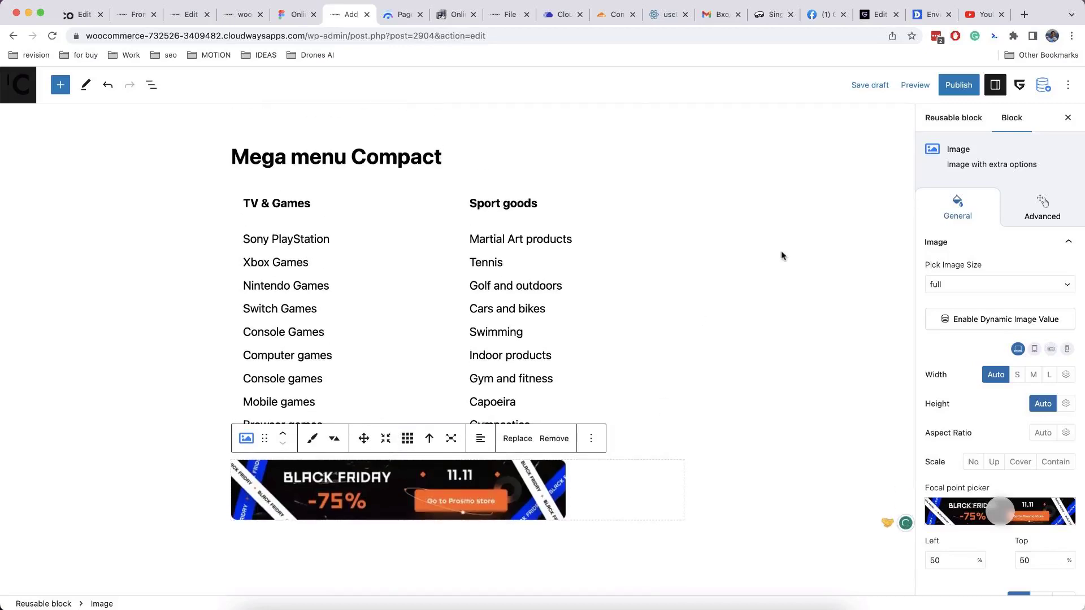
pyautogui.click(957, 86)
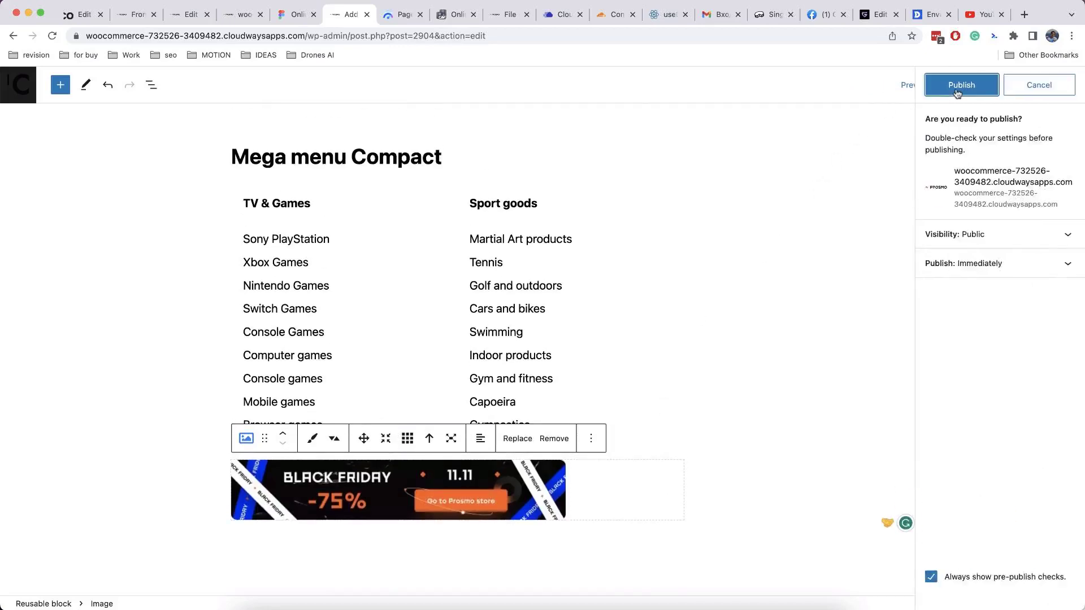
pyautogui.click(961, 85)
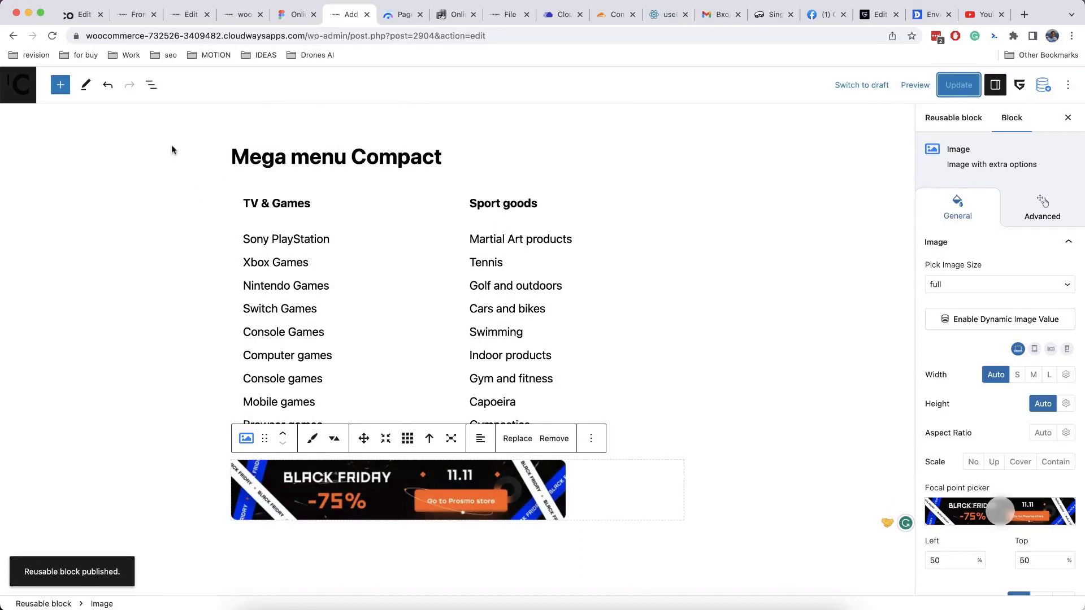
# - Centre the Black Friday banner image
pyautogui.click(524, 483)
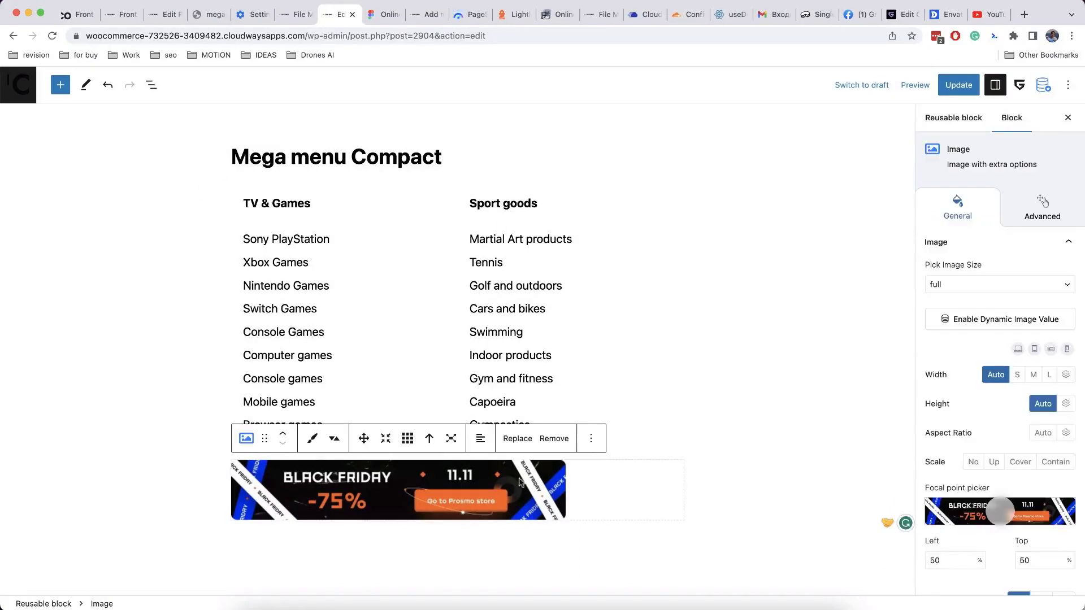
pyautogui.click(481, 443)
pyautogui.click(513, 498)
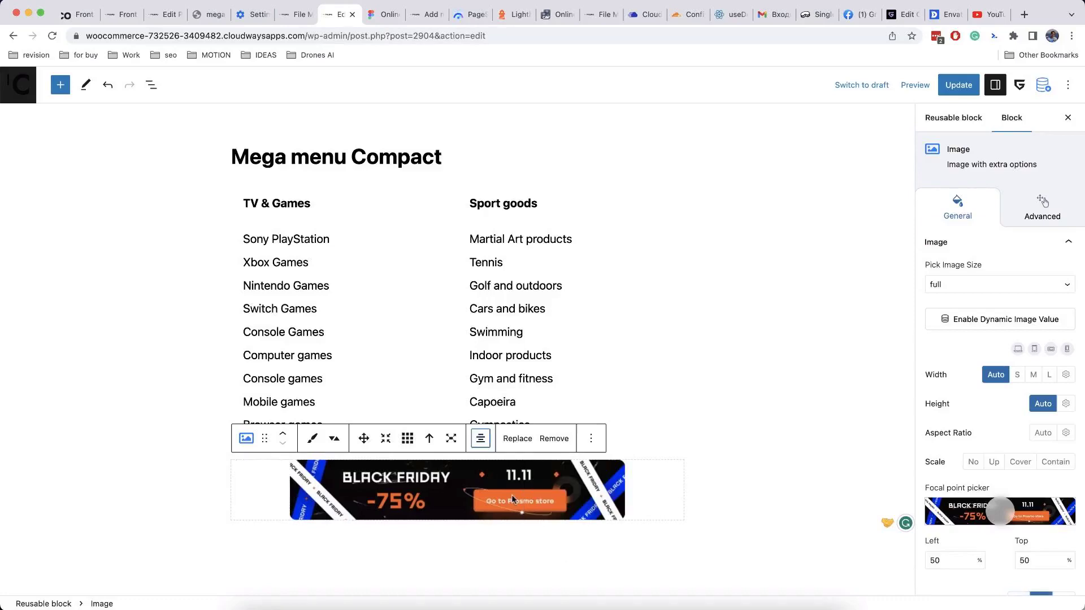
# - Give the banner 25 px right, bottom and left margins, then return to the header editor
pyautogui.click(335, 437)
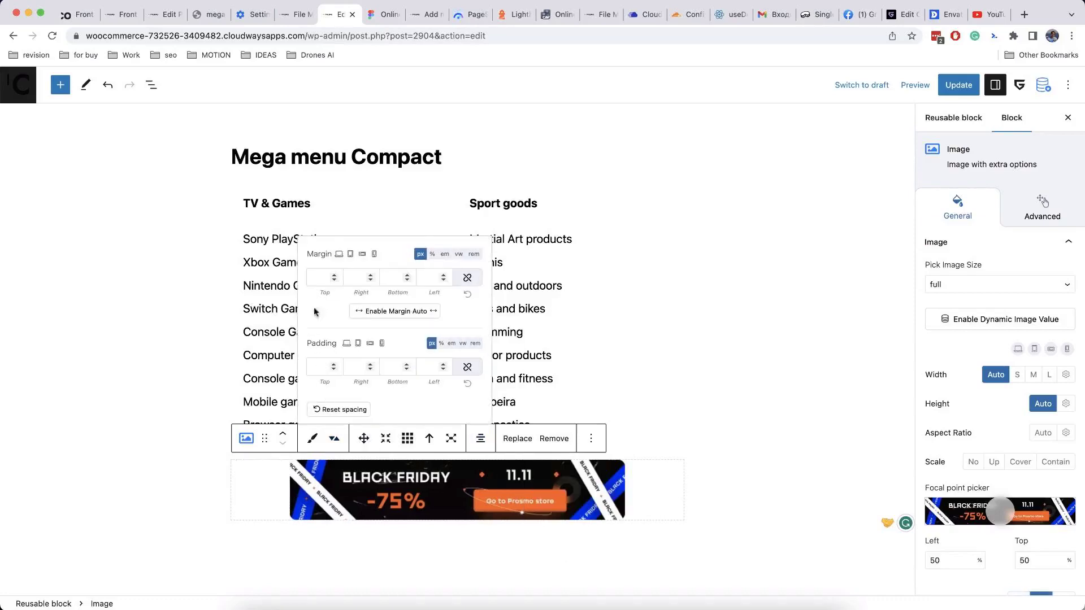
pyautogui.click(350, 275)
pyautogui.write('25')
pyautogui.click(386, 277)
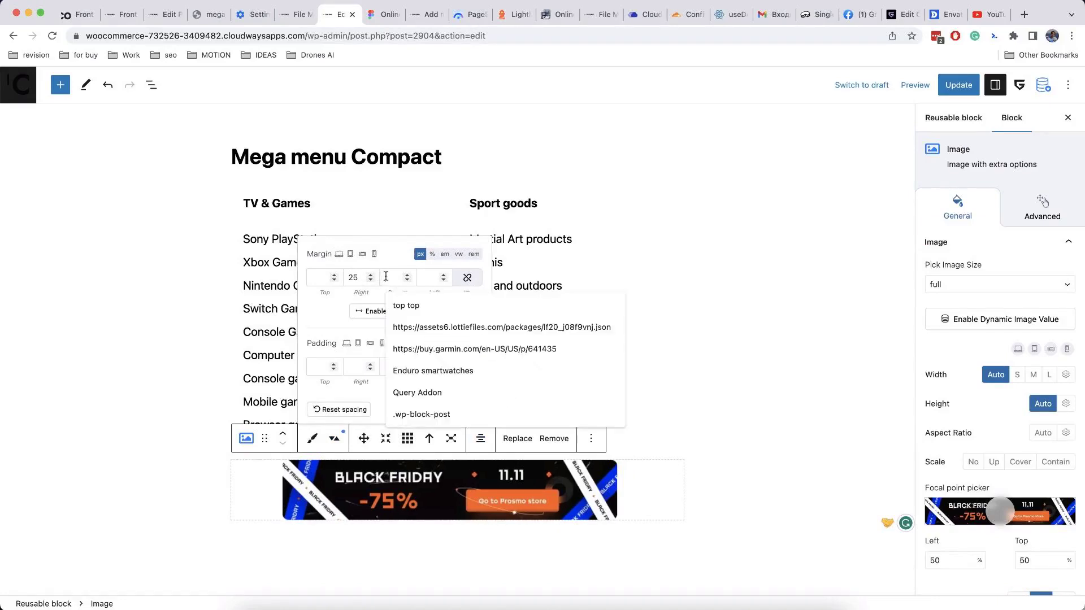
pyautogui.write('25')
pyautogui.click(427, 276)
pyautogui.write('2')
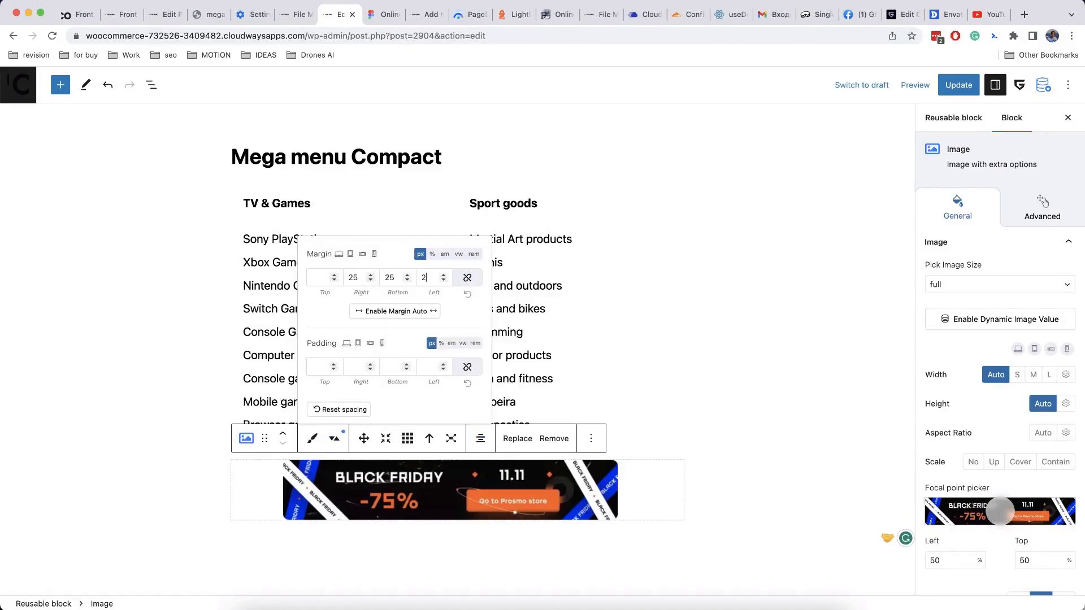
pyautogui.write('5')
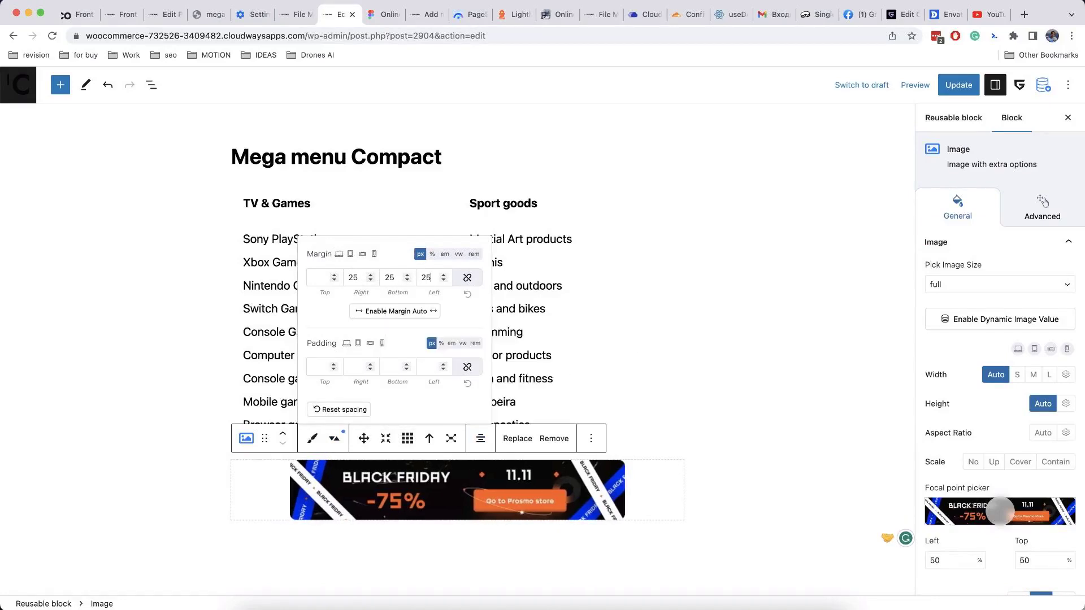
pyautogui.click(344, 435)
pyautogui.press('super+2')
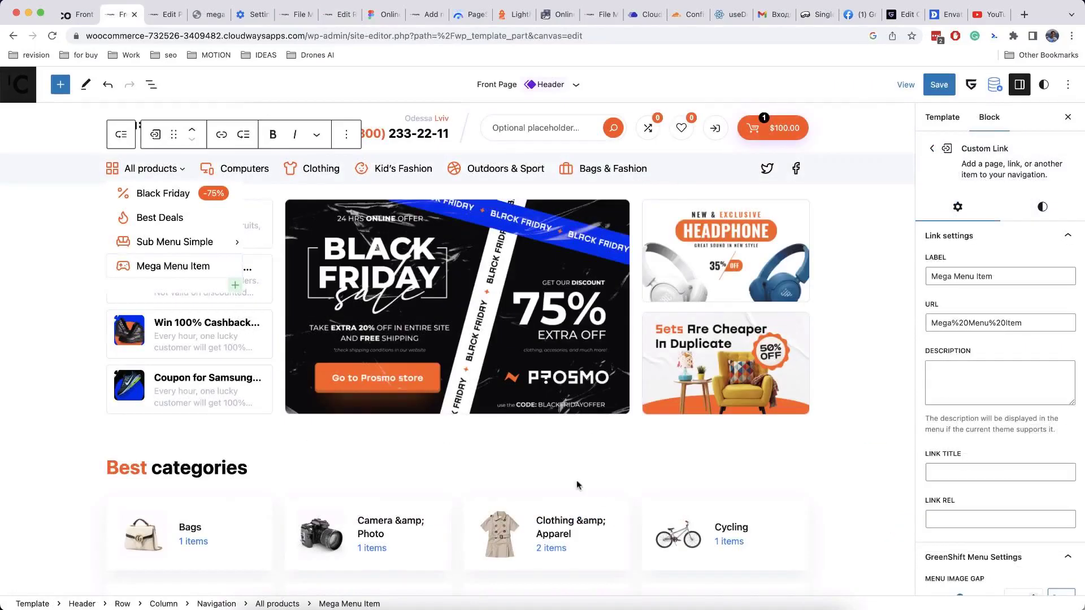
# - Move Mega Menu Item above Sub Menu Simple and give it a Columned menu submenu
pyautogui.click(157, 273)
pyautogui.click(192, 130)
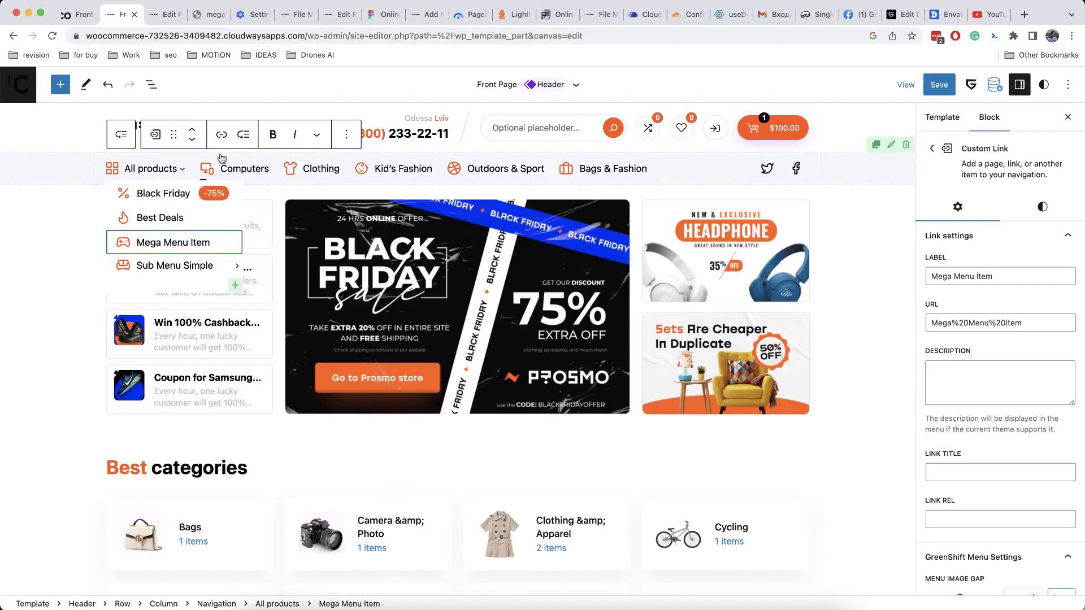
pyautogui.click(244, 135)
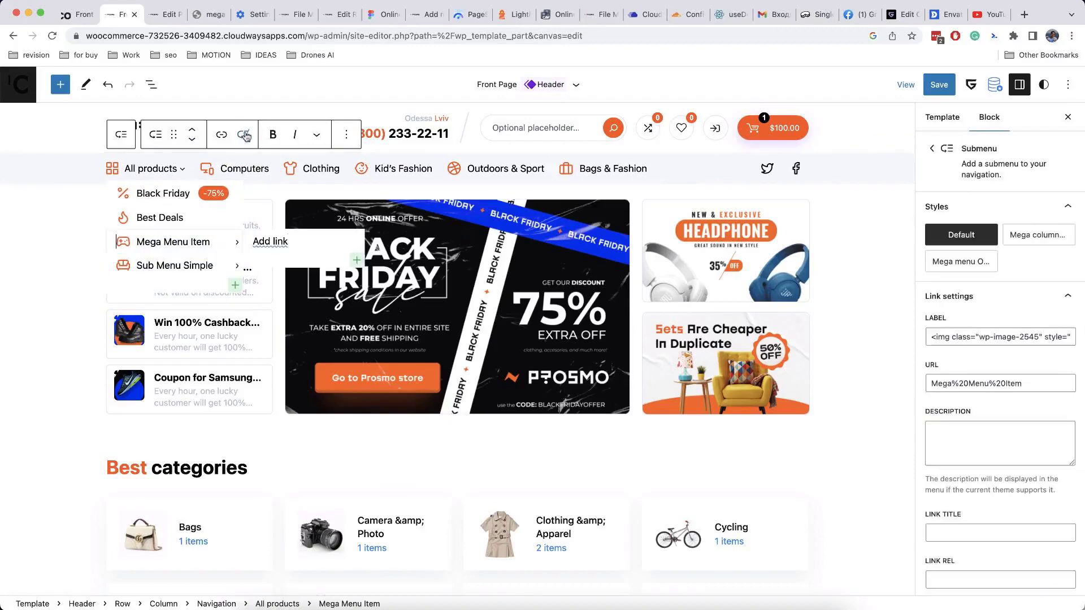
pyautogui.scroll(-6, 950, 334)
pyautogui.click(950, 334)
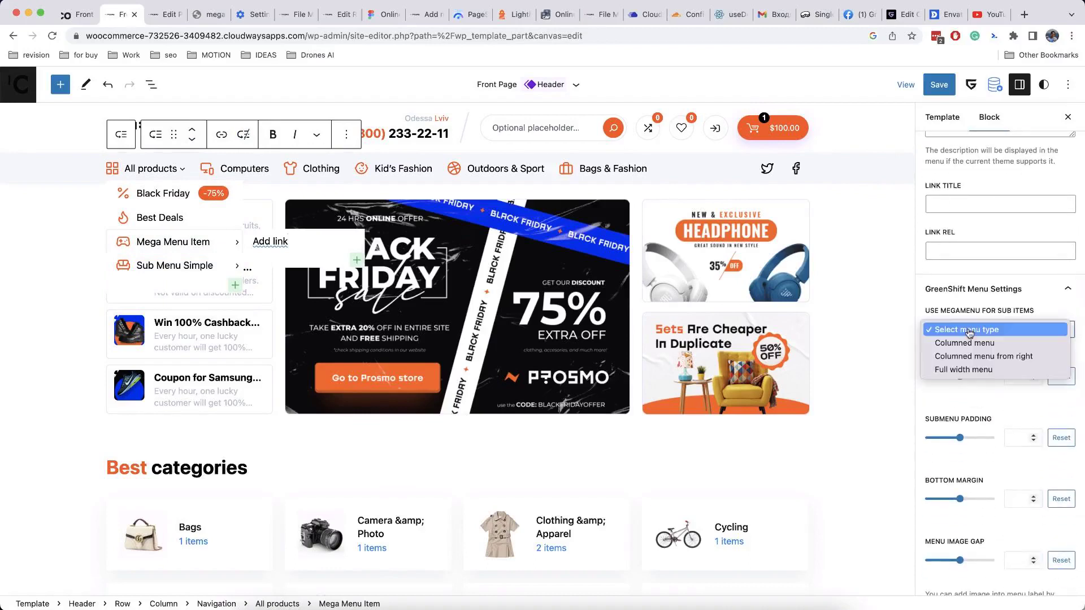
pyautogui.click(978, 344)
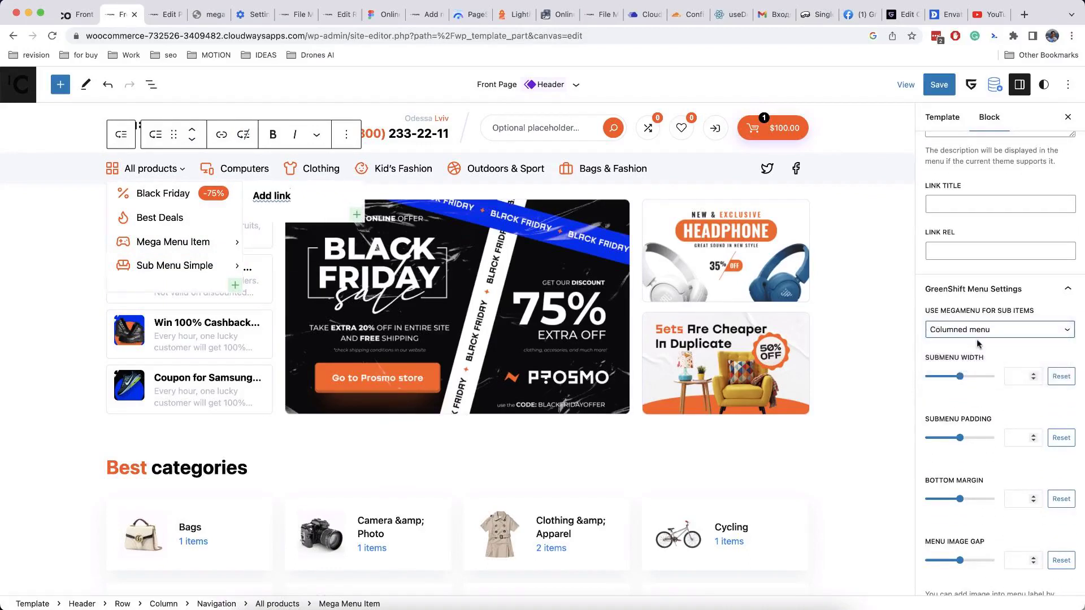
# - Load the Mega menu Compact template into the submenu and set its width to 580
pyautogui.scroll(-2, 977, 342)
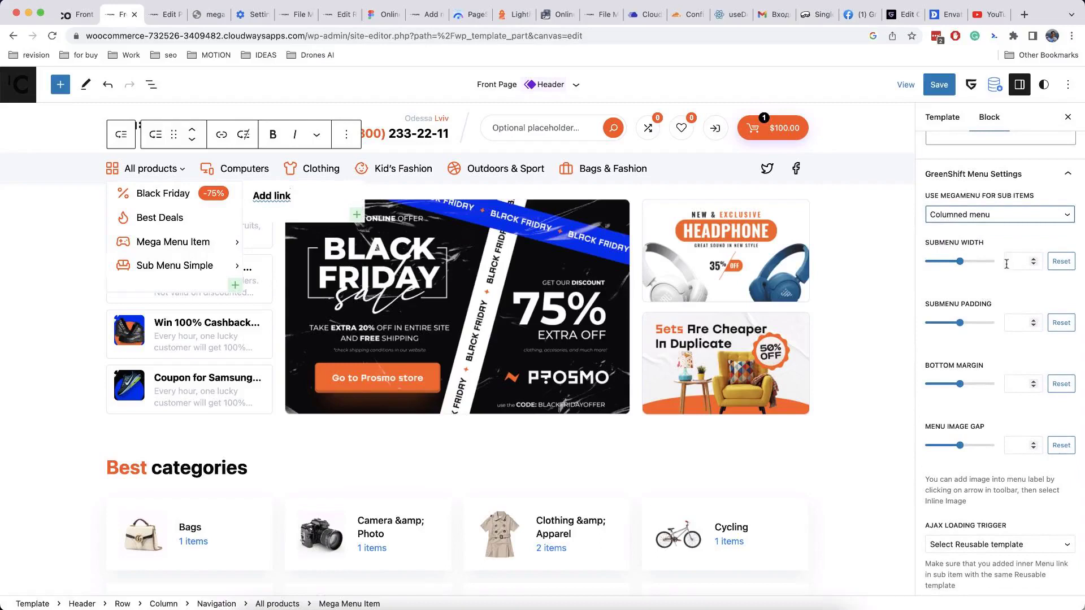
pyautogui.scroll(-1, 1009, 277)
pyautogui.click(985, 502)
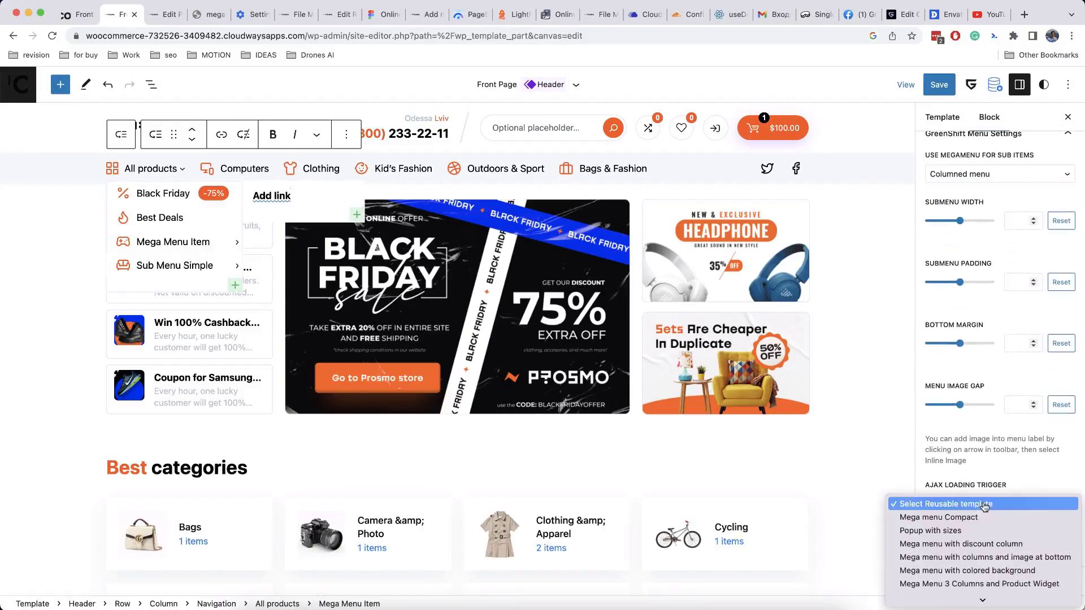
pyautogui.click(985, 505)
pyautogui.scroll(-1, 1001, 503)
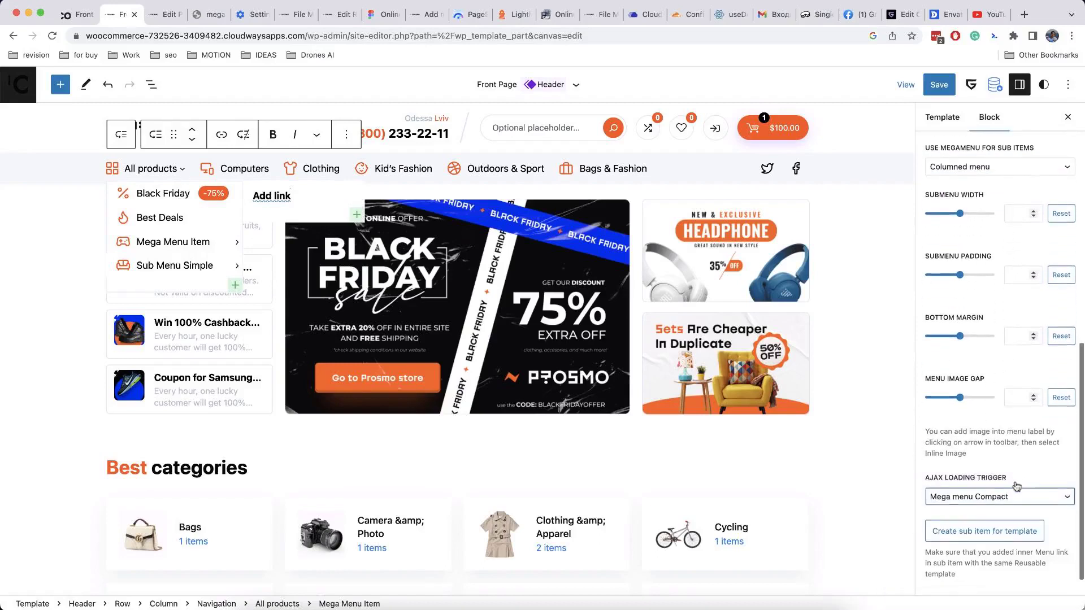
pyautogui.click(1002, 503)
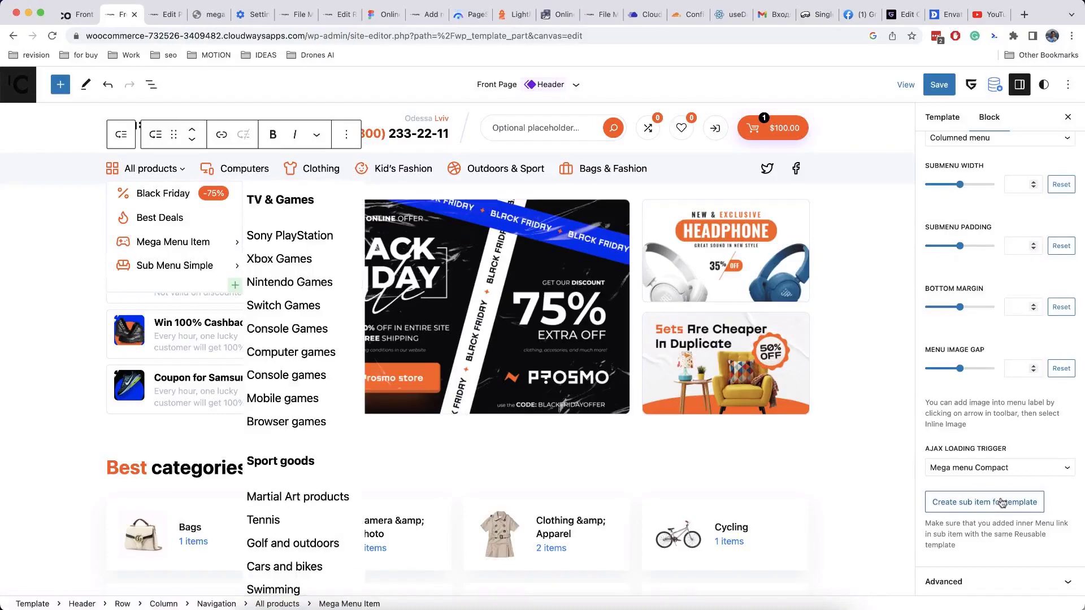
pyautogui.scroll(2, 993, 245)
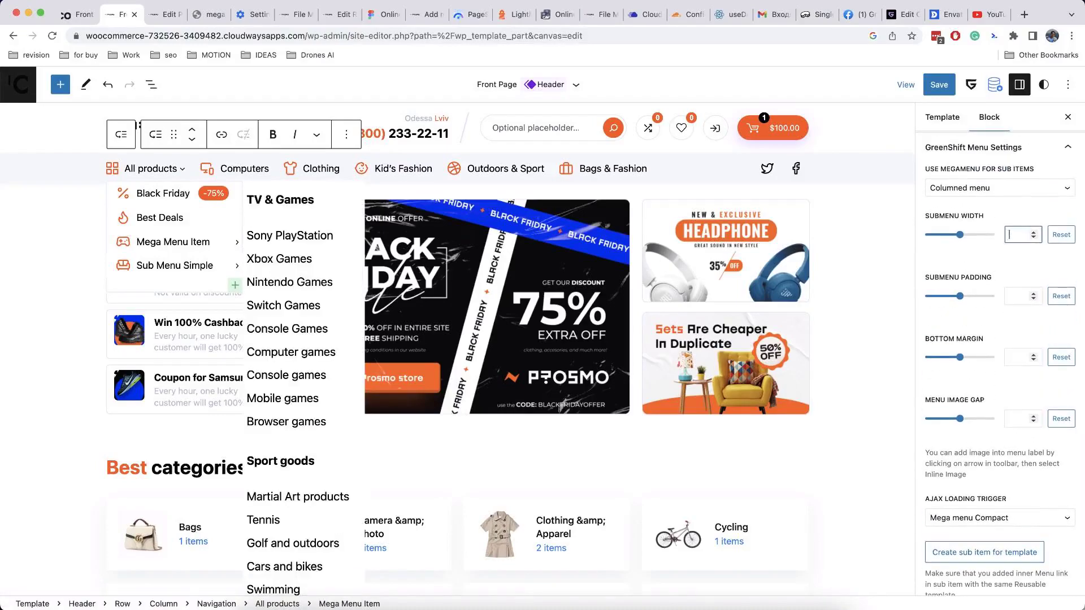
pyautogui.write('580')
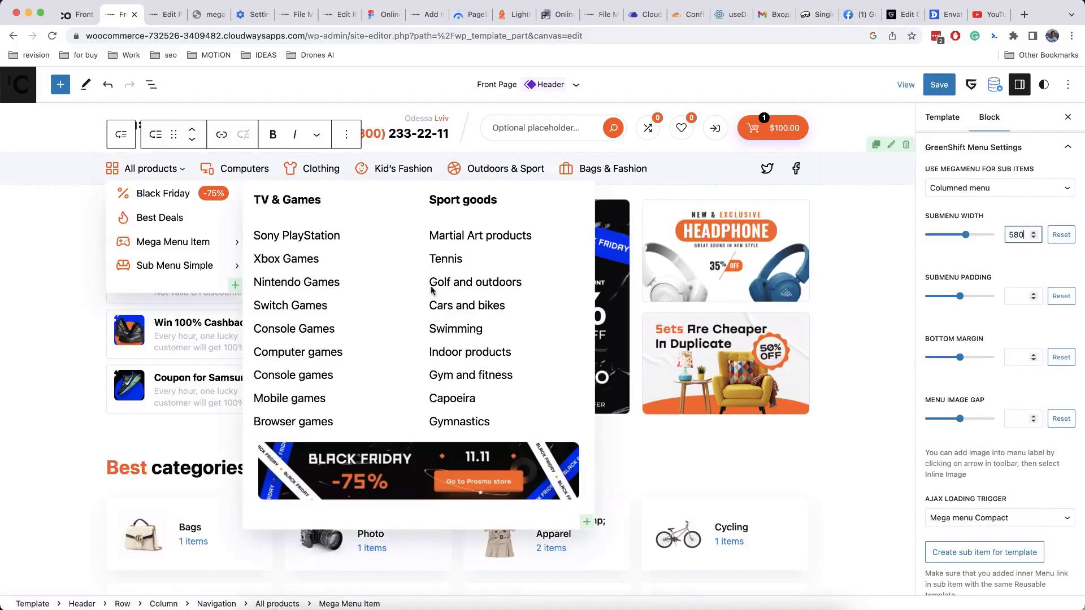
pyautogui.scroll(10, 976, 427)
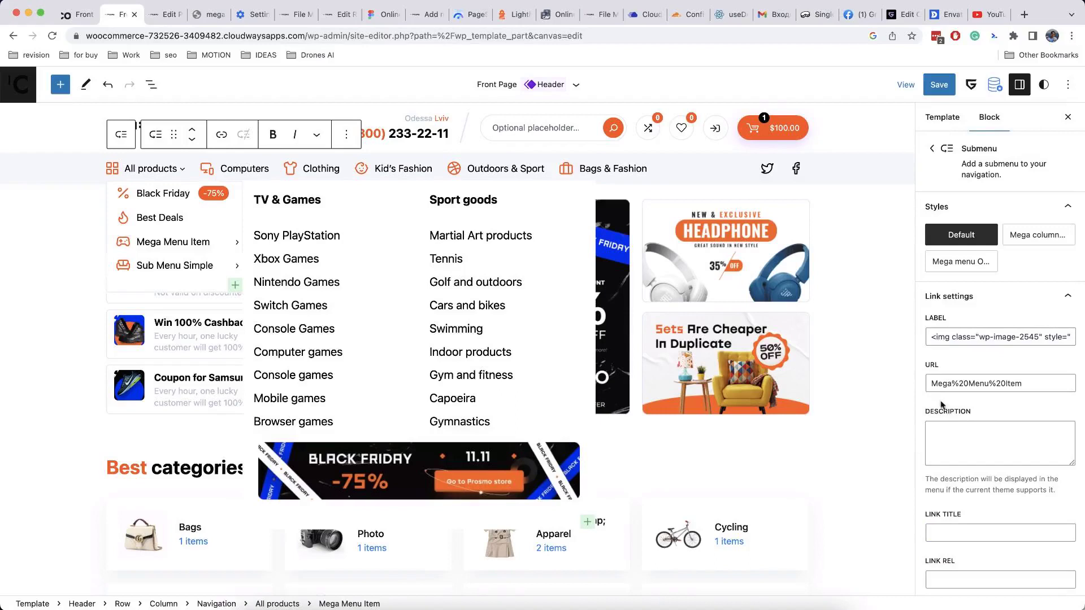
# - Change the Mega Menu Item URL to '#' and save the header template
pyautogui.moveTo(1022, 385); pyautogui.dragTo(930, 383)
pyautogui.write('#')
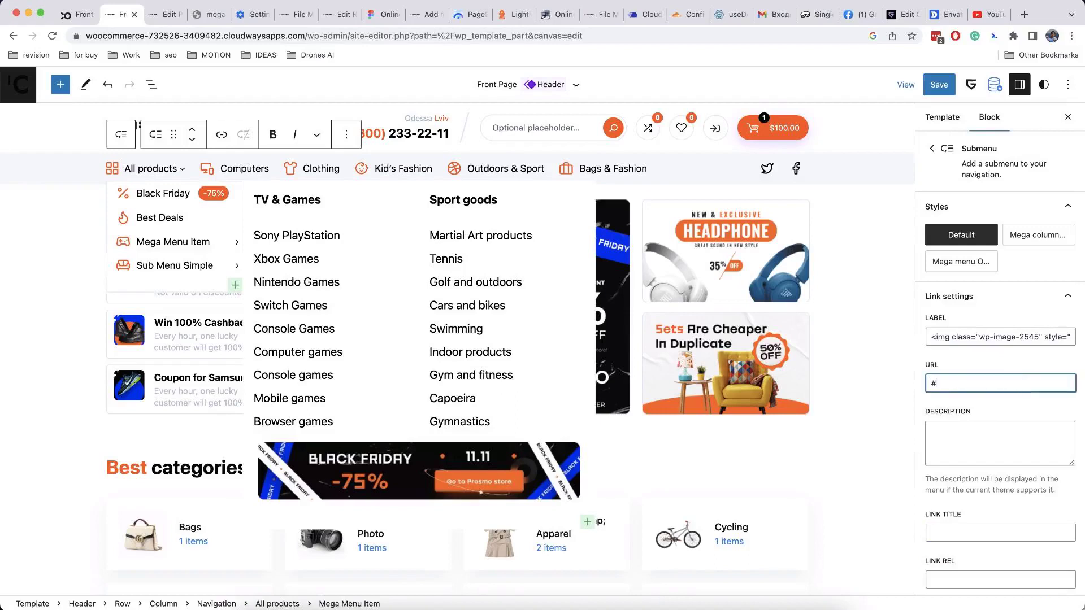
pyautogui.click(988, 407)
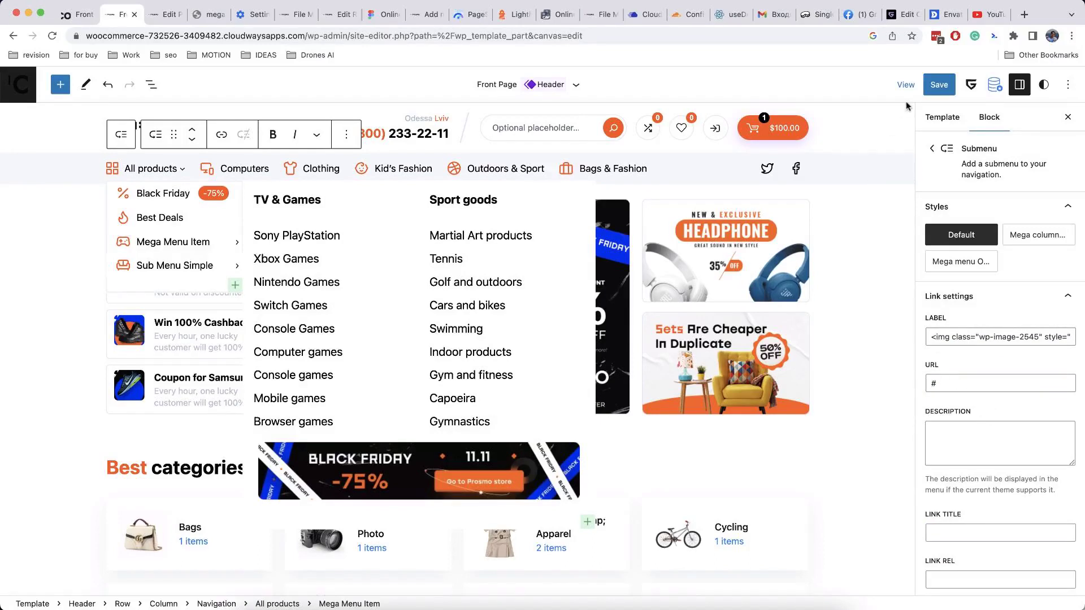
pyautogui.click(938, 90)
pyautogui.click(938, 92)
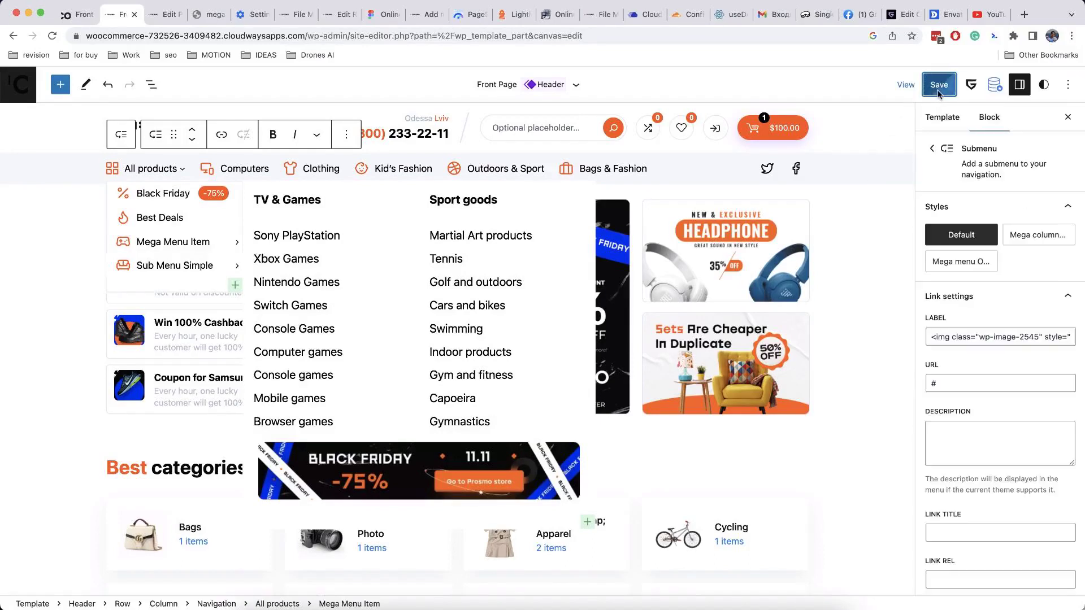
# - Preview the live front end as an iPhone 12 Pro using the DevTools device toolbar
pyautogui.click(209, 14)
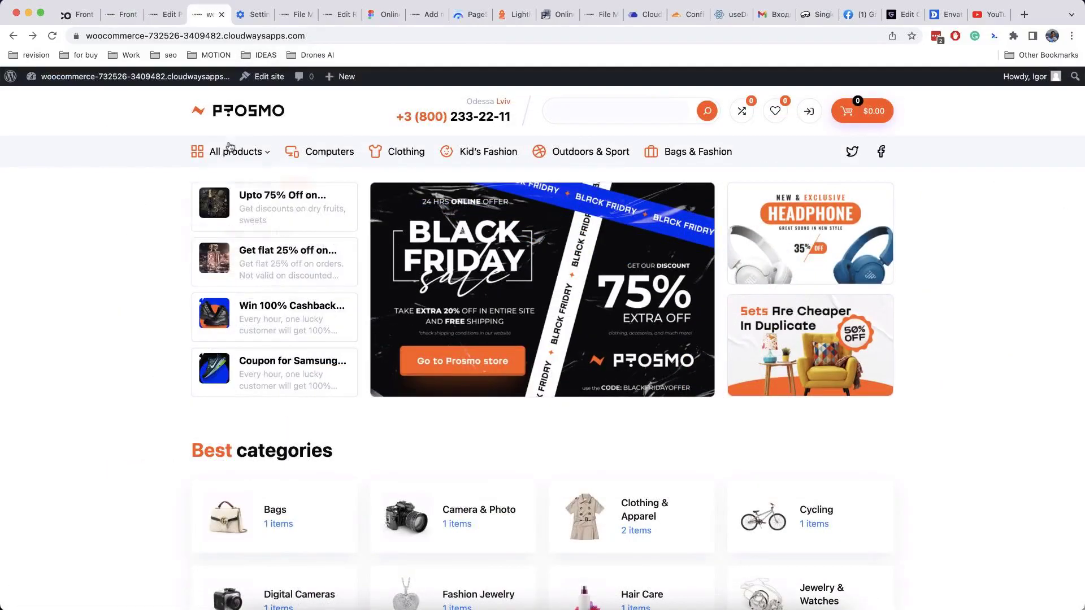
pyautogui.moveTo(234, 151)
pyautogui.moveTo(244, 251)
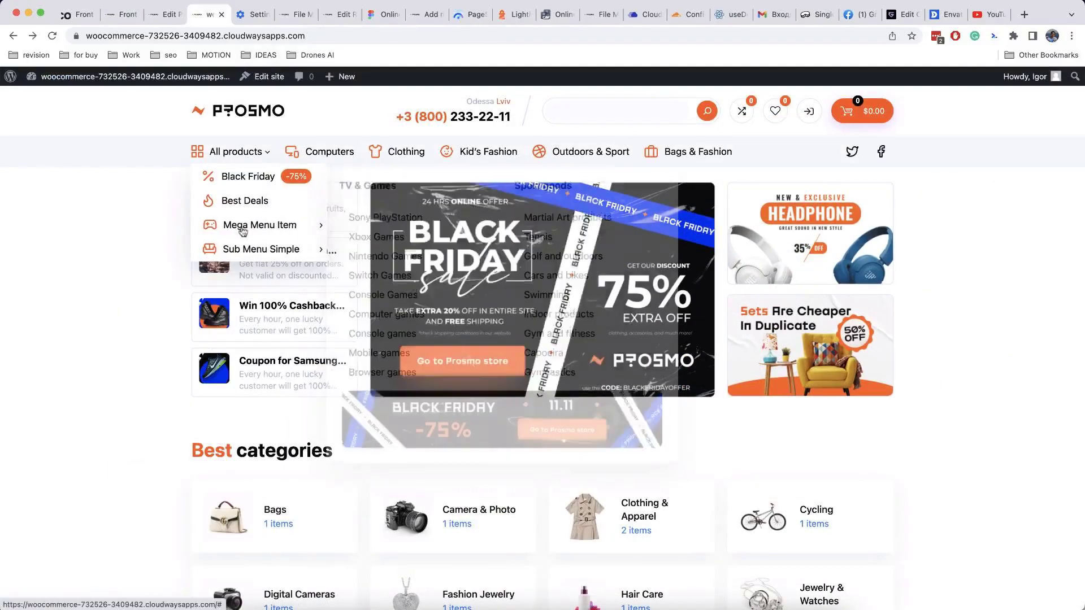
pyautogui.moveTo(242, 226)
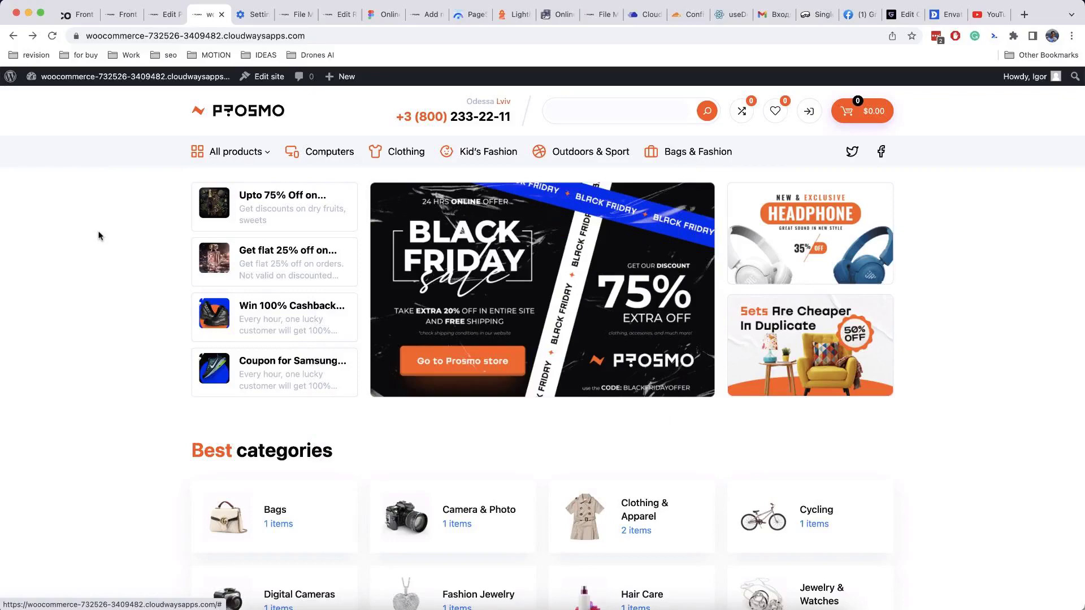
pyautogui.press('super+alt+i')
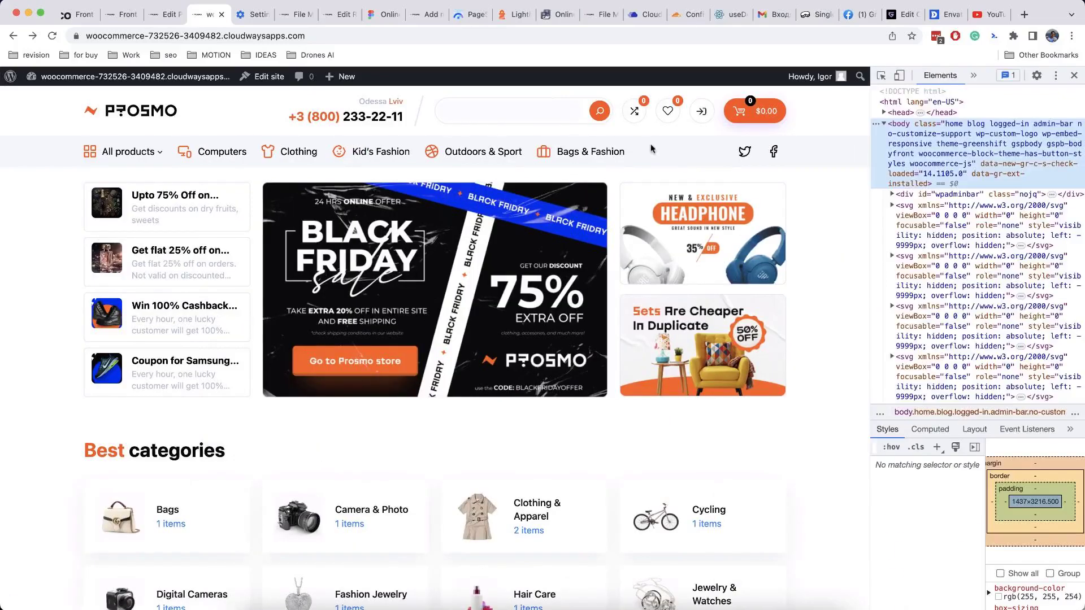
pyautogui.click(898, 77)
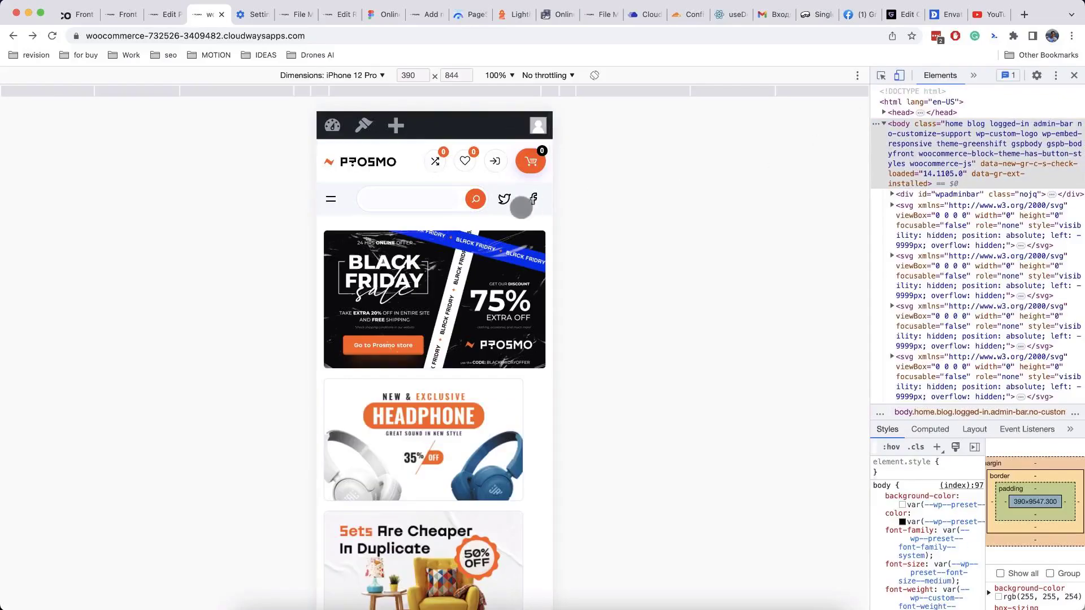
pyautogui.click(52, 36)
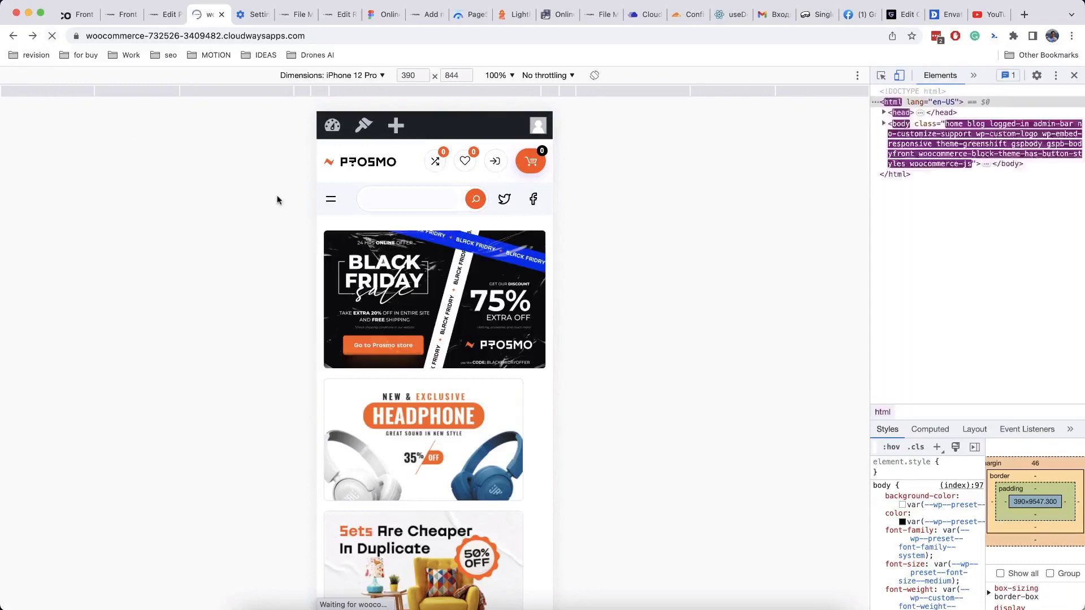
# - Open the mobile hamburger menu and expand Mega Menu Item to check its columns
pyautogui.click(331, 199)
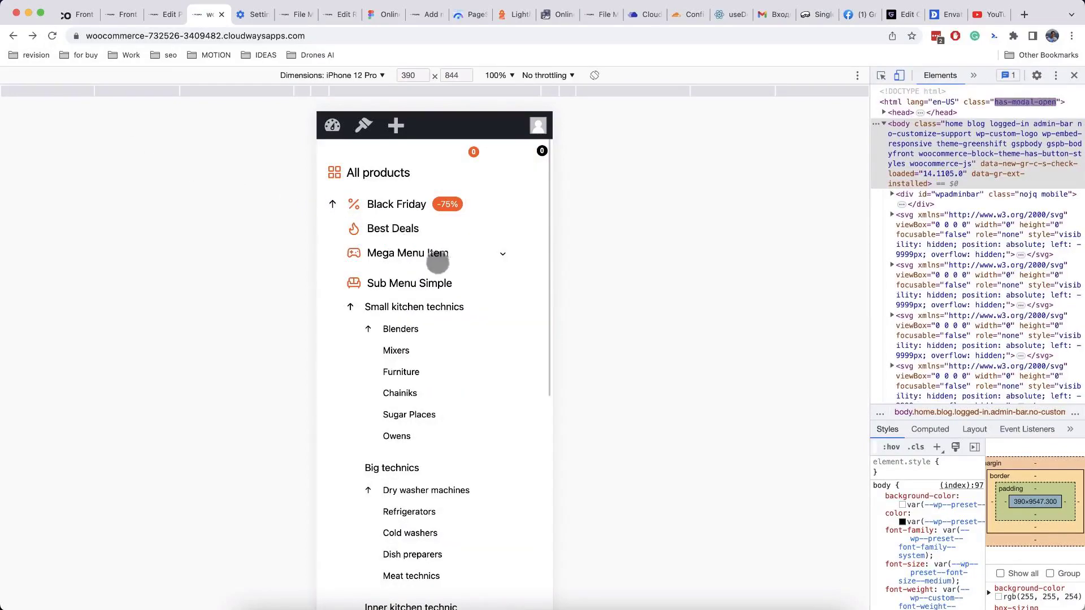
pyautogui.click(439, 255)
pyautogui.click(439, 254)
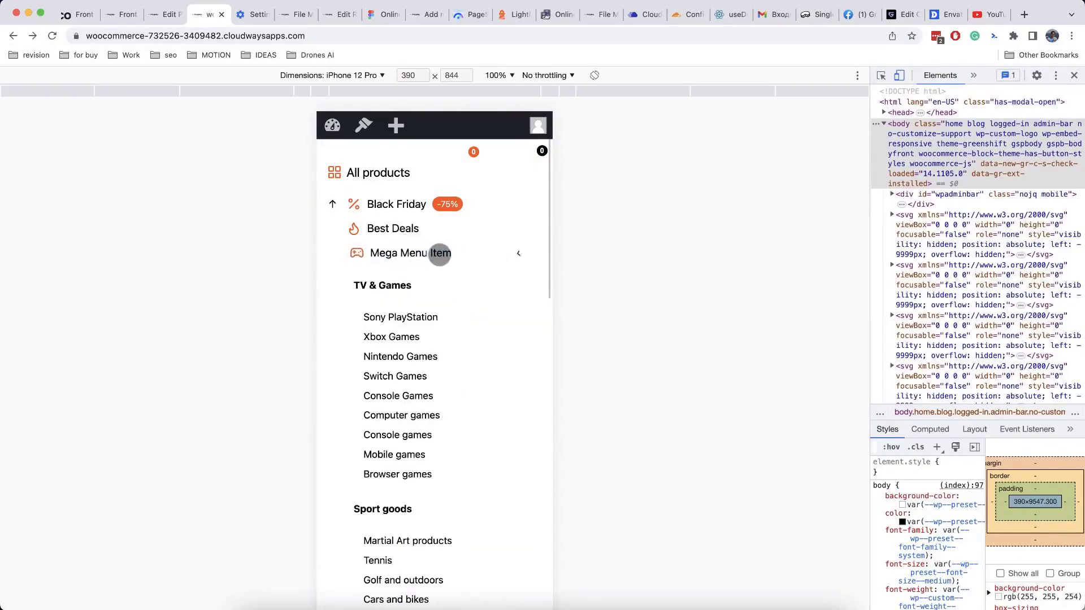
pyautogui.scroll(-8, 440, 254)
pyautogui.scroll(7, 439, 252)
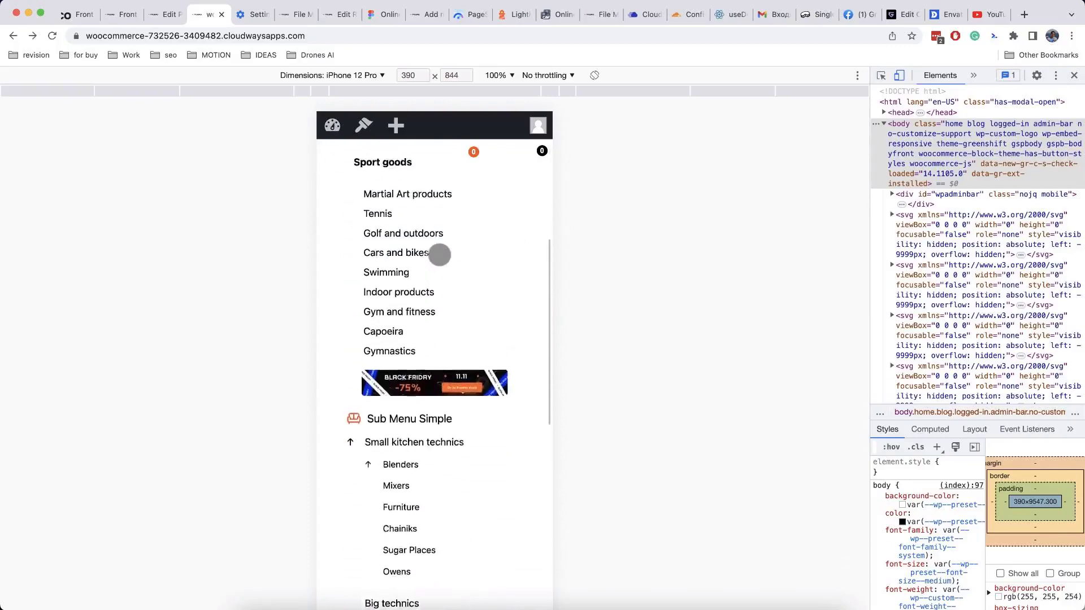
pyautogui.scroll(2, 439, 255)
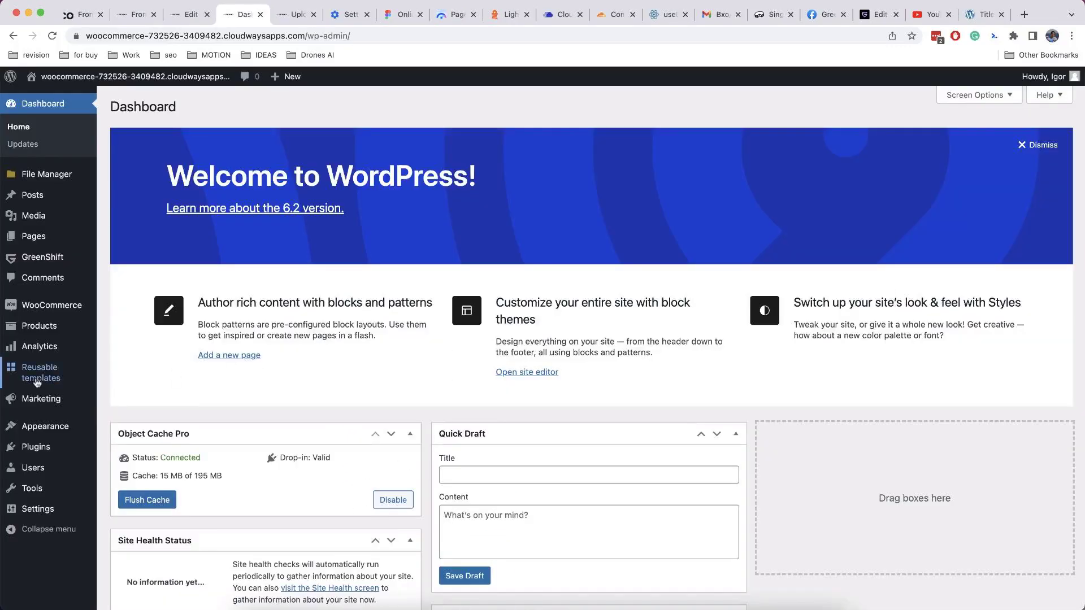
# - Create a new reusable template titled 'Full width mega menu' and place the cursor in its empty body
pyautogui.moveTo(41, 378)
pyautogui.click(122, 388)
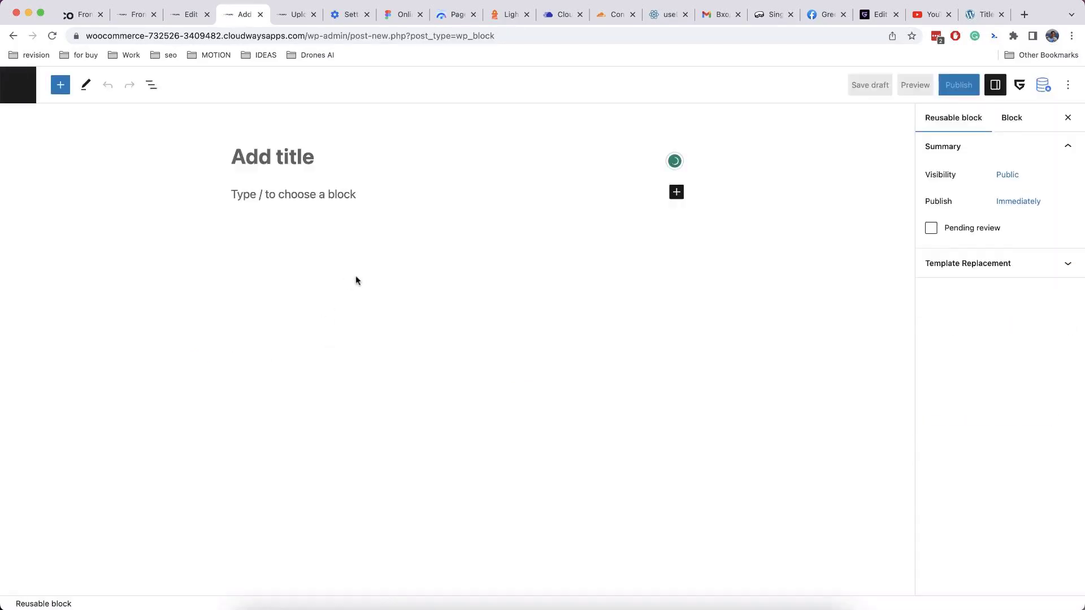
pyautogui.write('Full width')
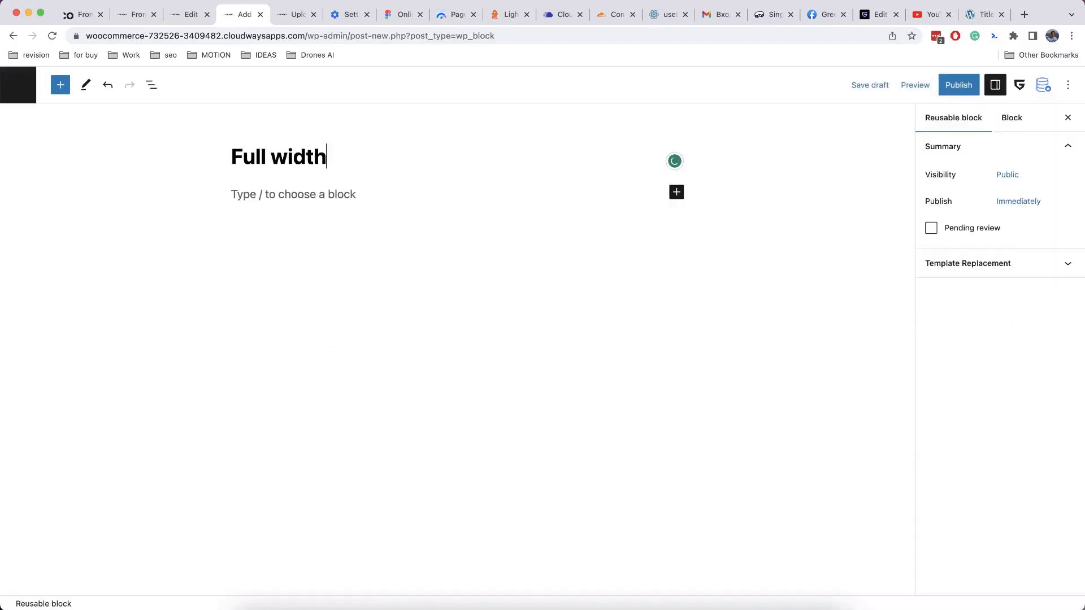
pyautogui.write(' mega menu')
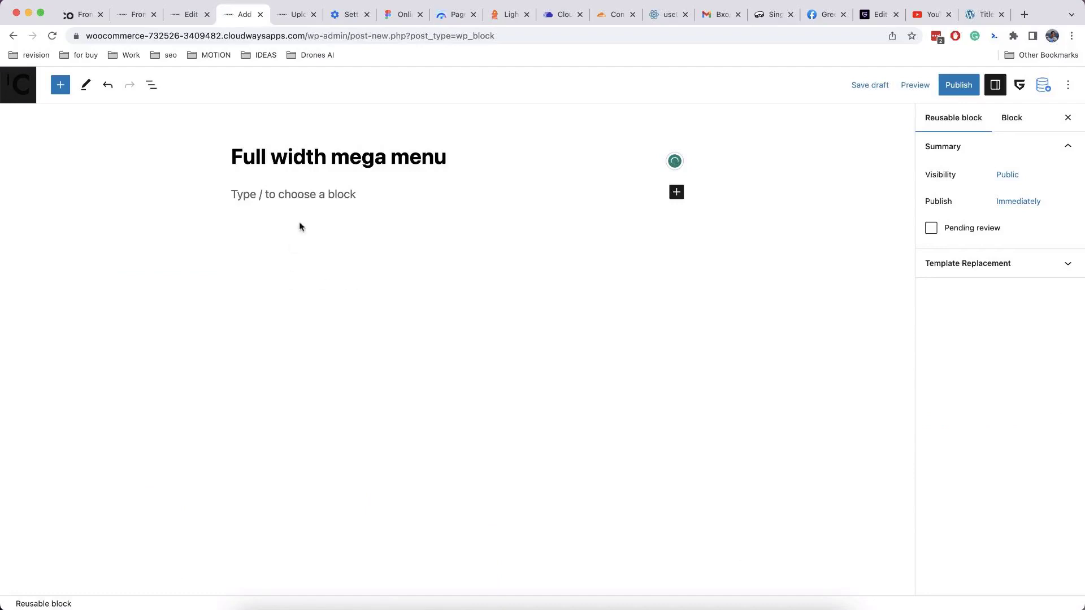
pyautogui.click(308, 195)
pyautogui.write('/')
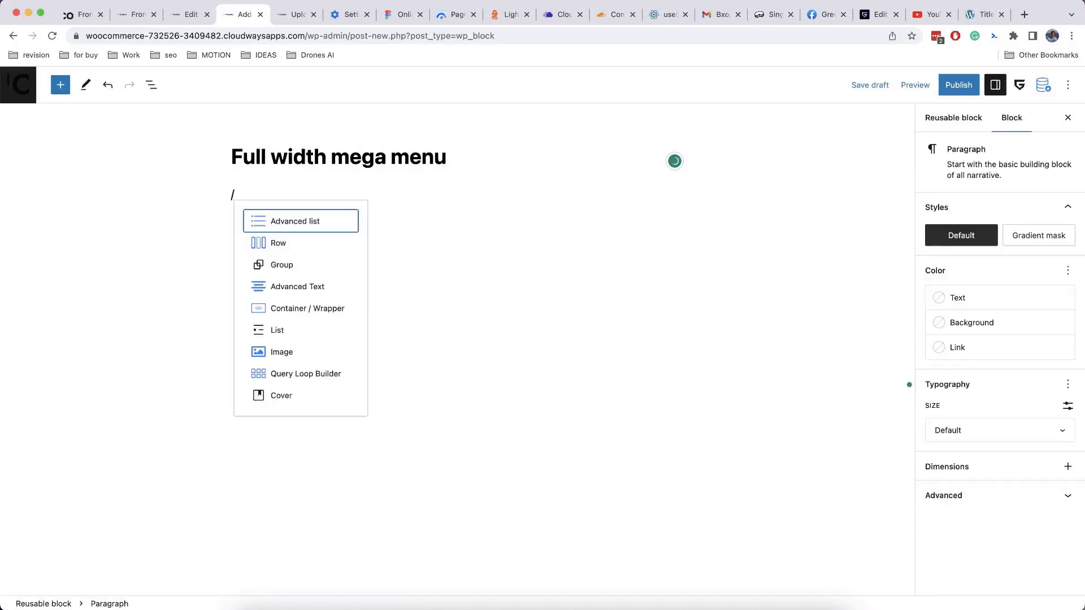
pyautogui.press('BackSpace')
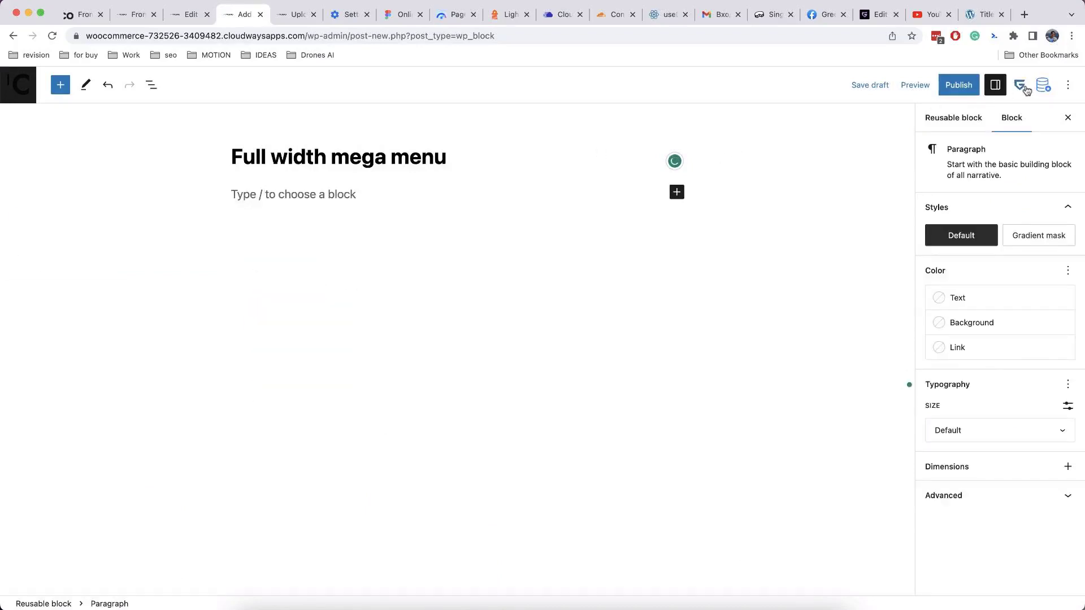
# - Open GreenShift's template library and browse Sections down to 'Megamenu with discount column'
pyautogui.click(1042, 86)
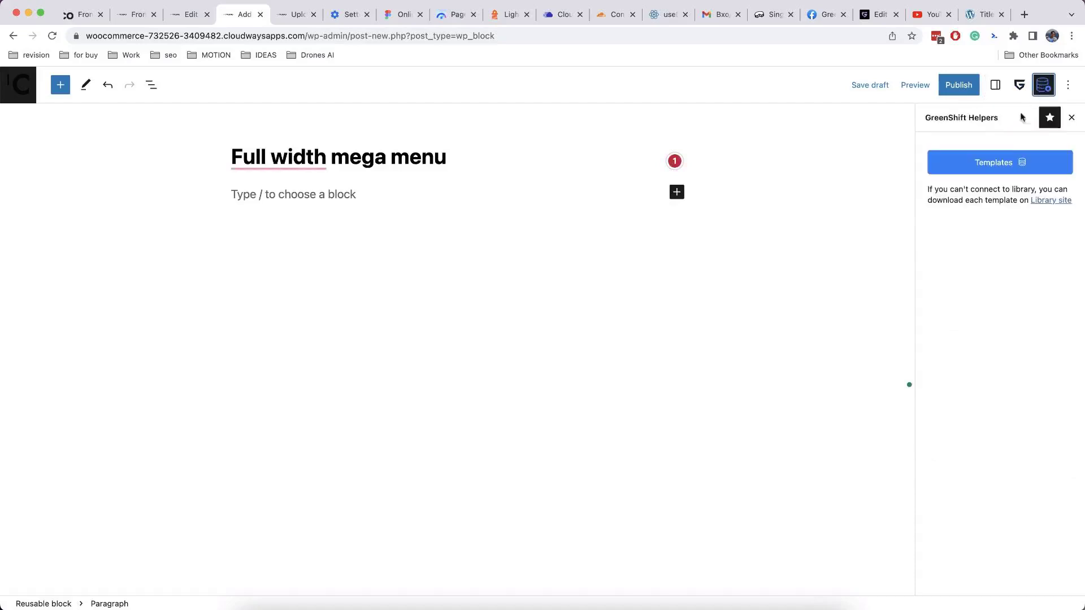
pyautogui.click(1009, 165)
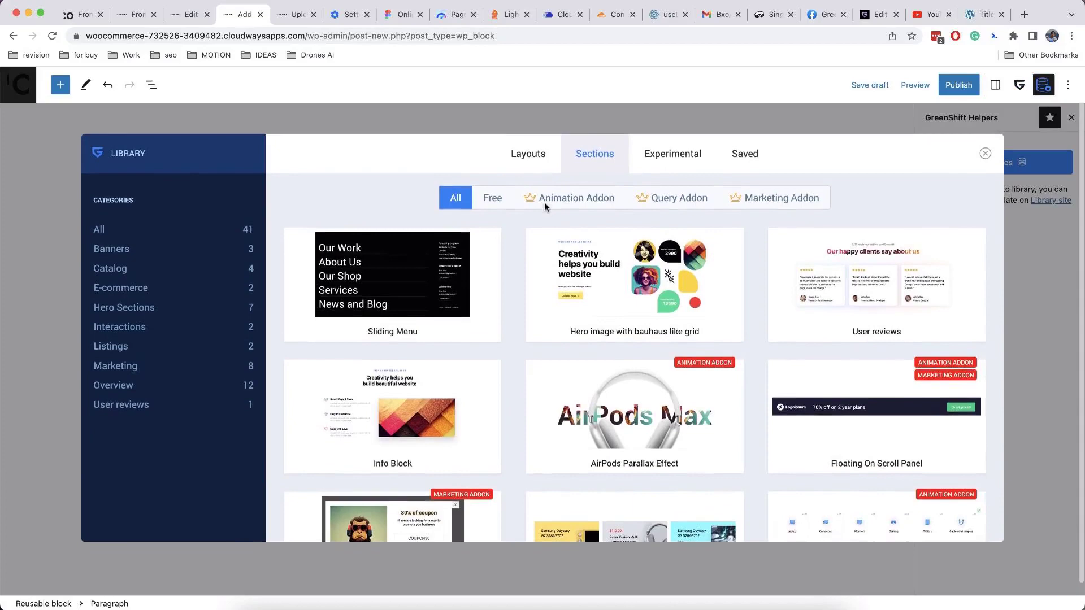
pyautogui.scroll(-2, 545, 207)
pyautogui.scroll(-10, 546, 207)
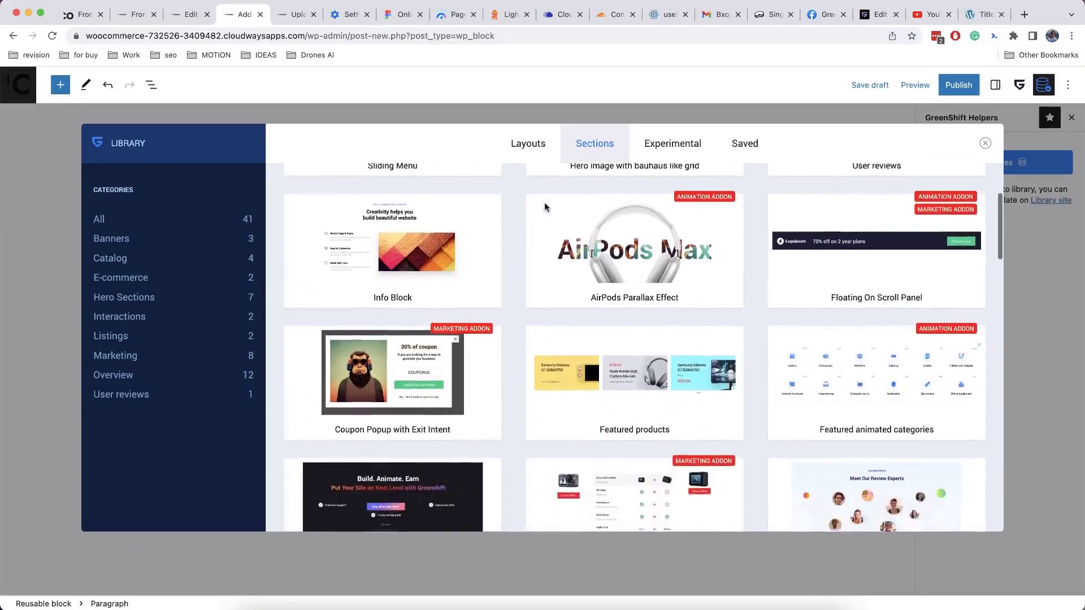
pyautogui.scroll(-10, 544, 202)
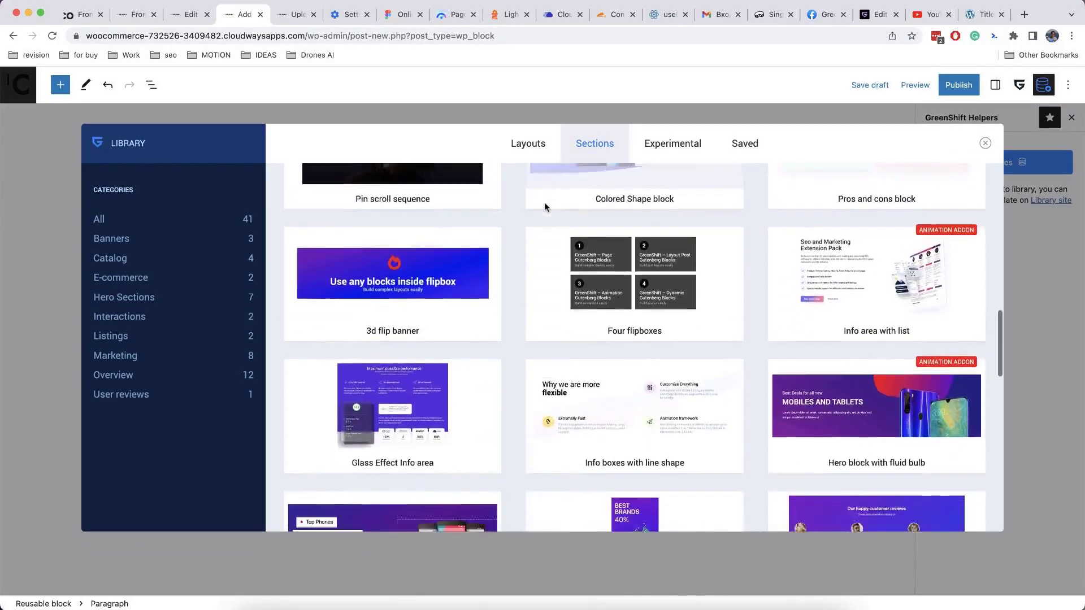
pyautogui.scroll(-5, 546, 207)
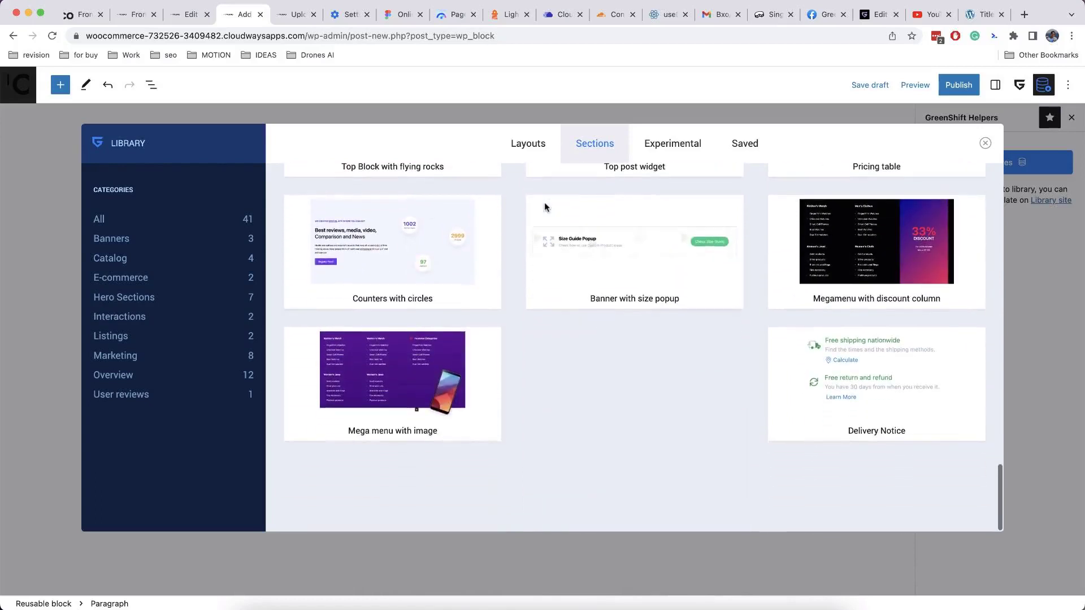
pyautogui.moveTo(846, 254)
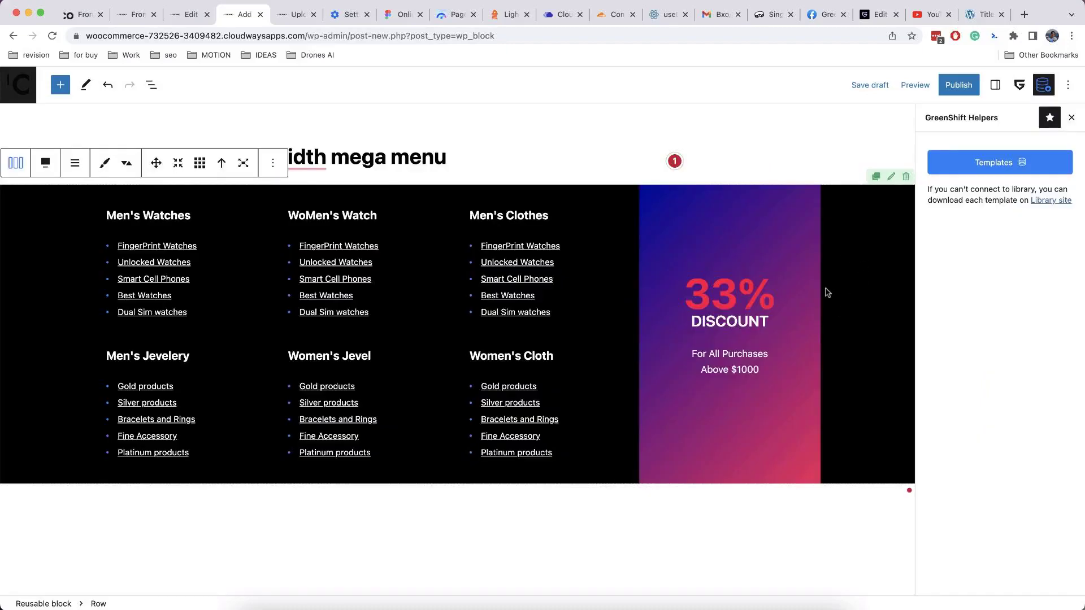
# - Set the discount-column mega menu row's alignment to Full width
pyautogui.click(892, 179)
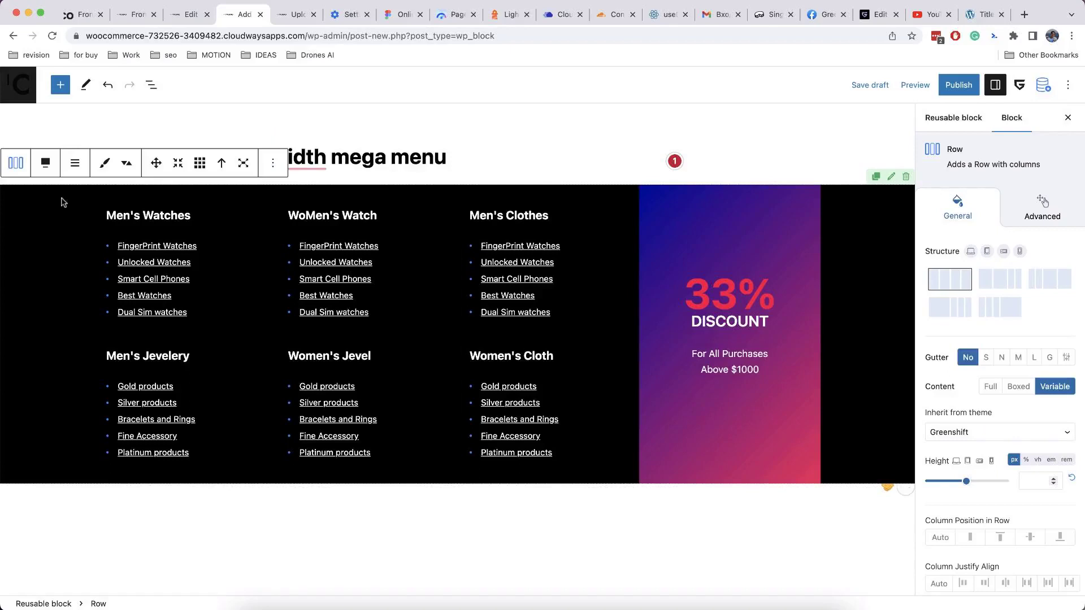
pyautogui.click(54, 170)
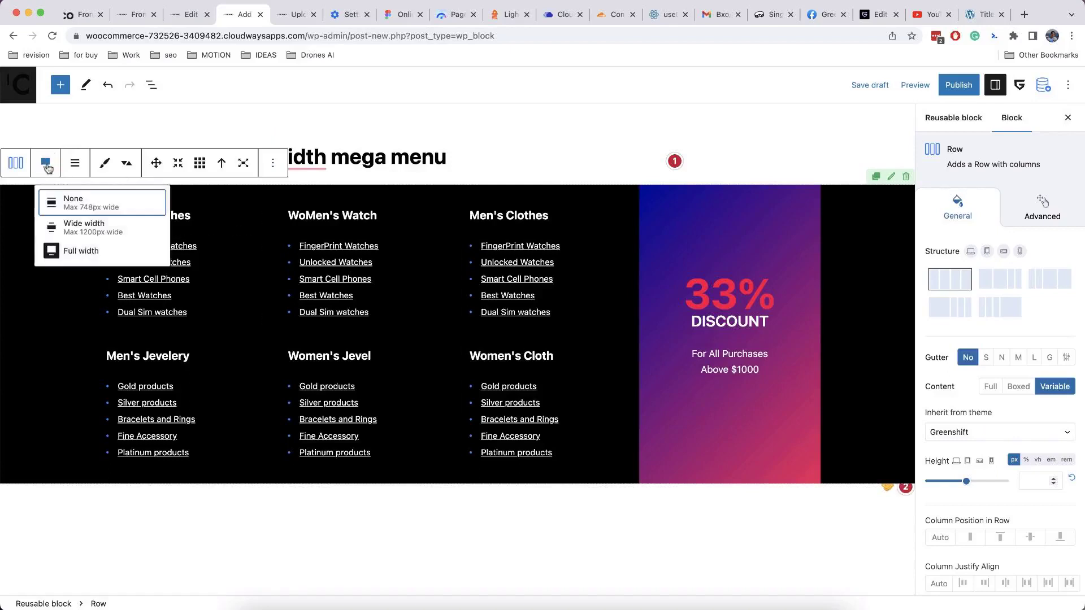
pyautogui.click(92, 252)
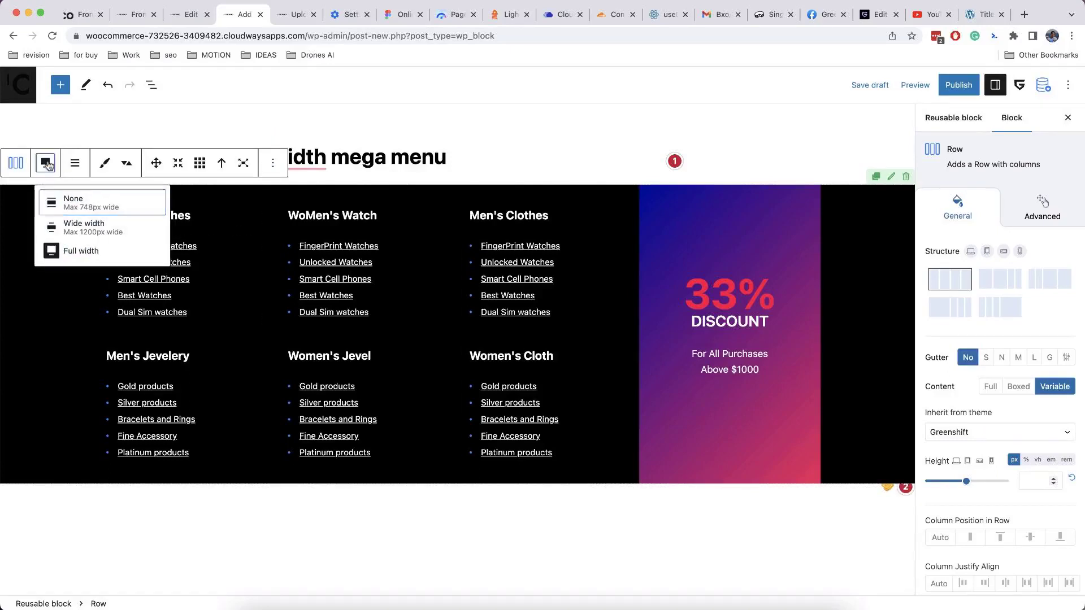
# - Inspect the Unlocked Watches link and Men's Watches heading, then return to the Front Page header
pyautogui.click(317, 261)
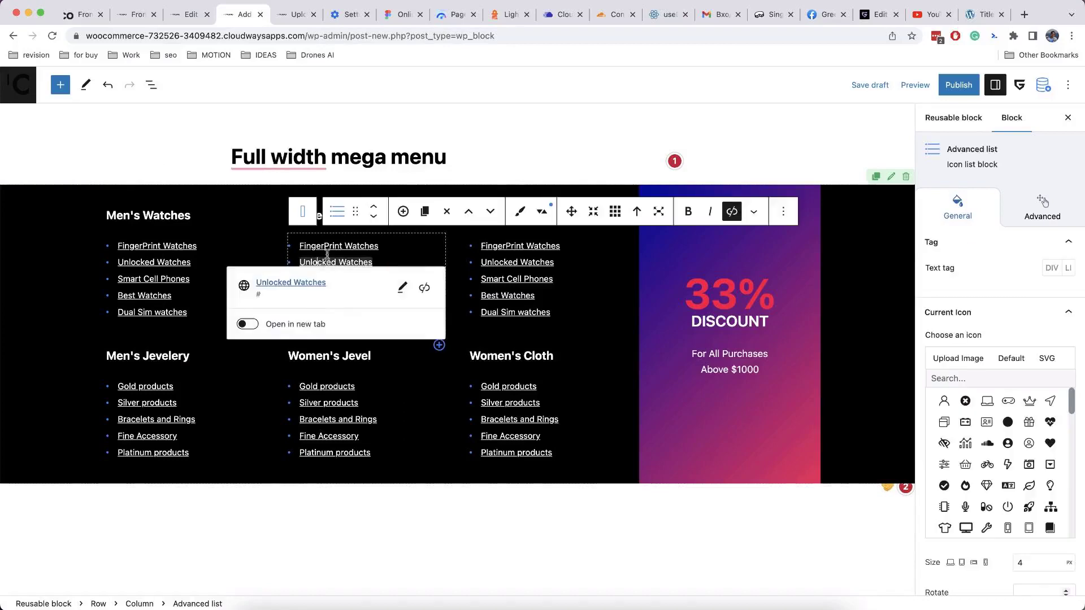
pyautogui.click(230, 212)
pyautogui.click(309, 132)
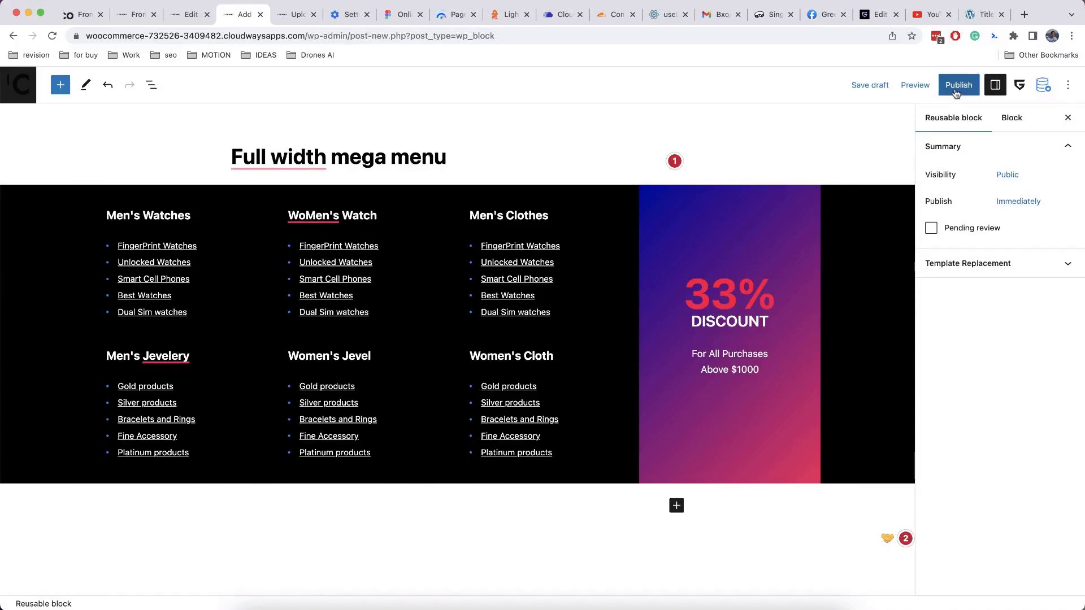
pyautogui.press('super+2')
# - Add a new 'Menu' link item after Bags & Fashion in the header navigation
pyautogui.click(640, 170)
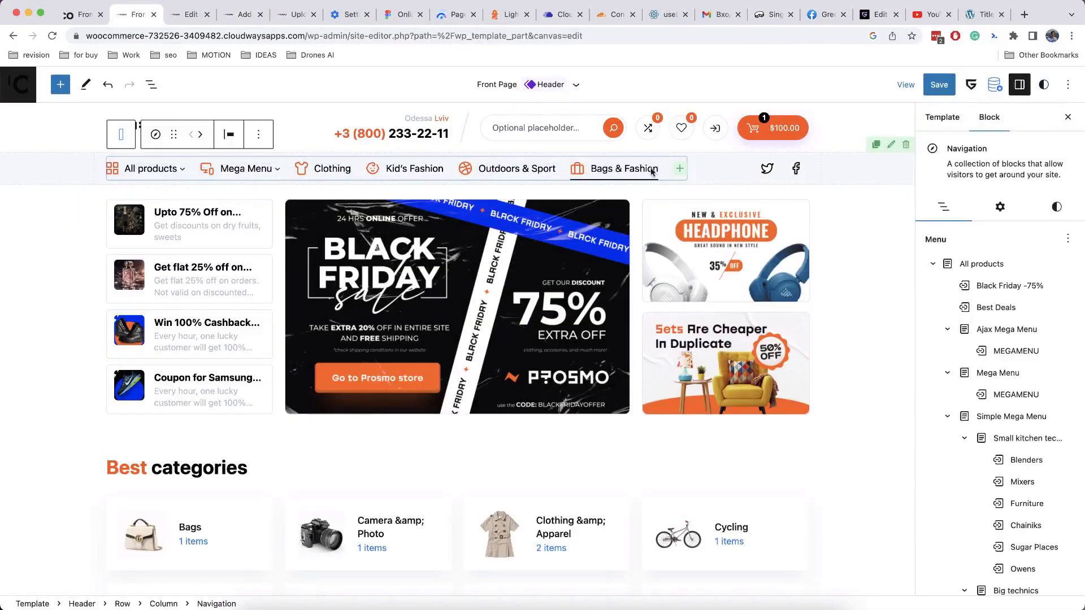
pyautogui.click(680, 170)
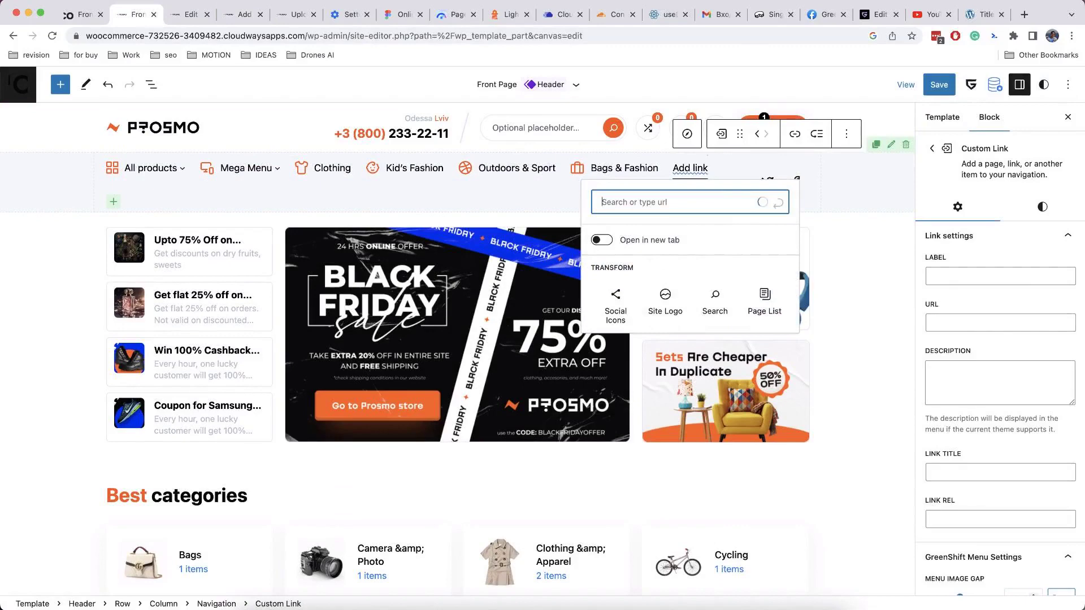
pyautogui.write('Menu')
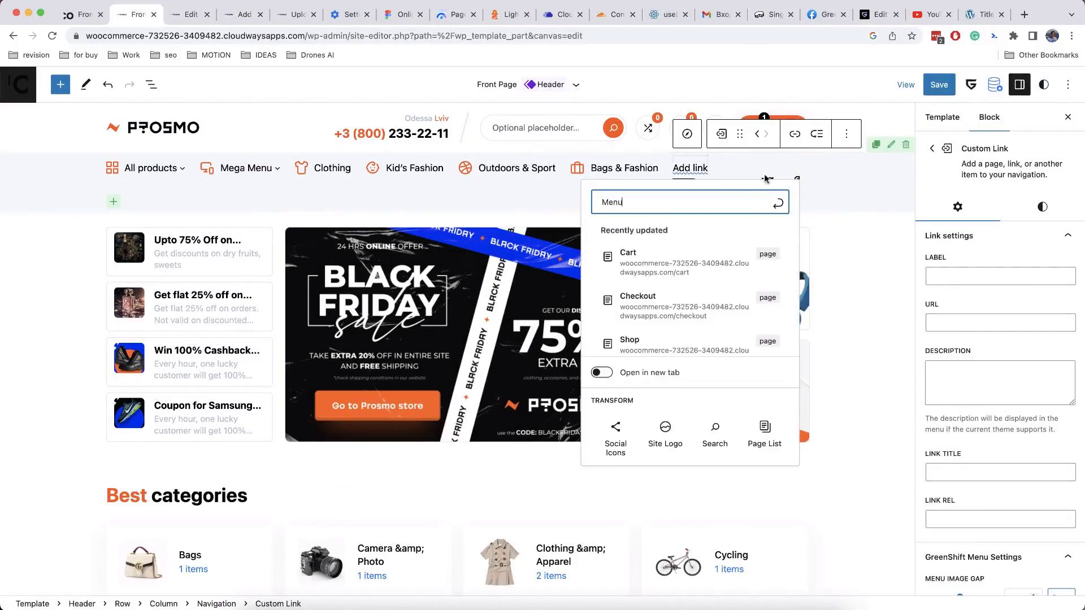
pyautogui.press('Return')
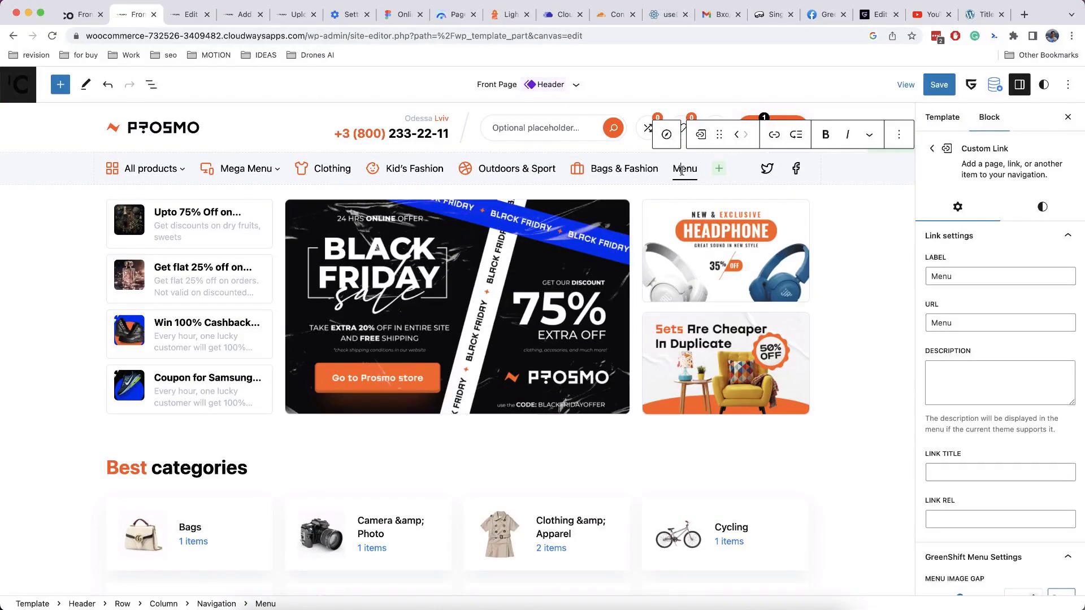
# - Set the Menu item's URL to # and turn it into an empty submenu
pyautogui.click(942, 322)
pyautogui.doubleClick(941, 322)
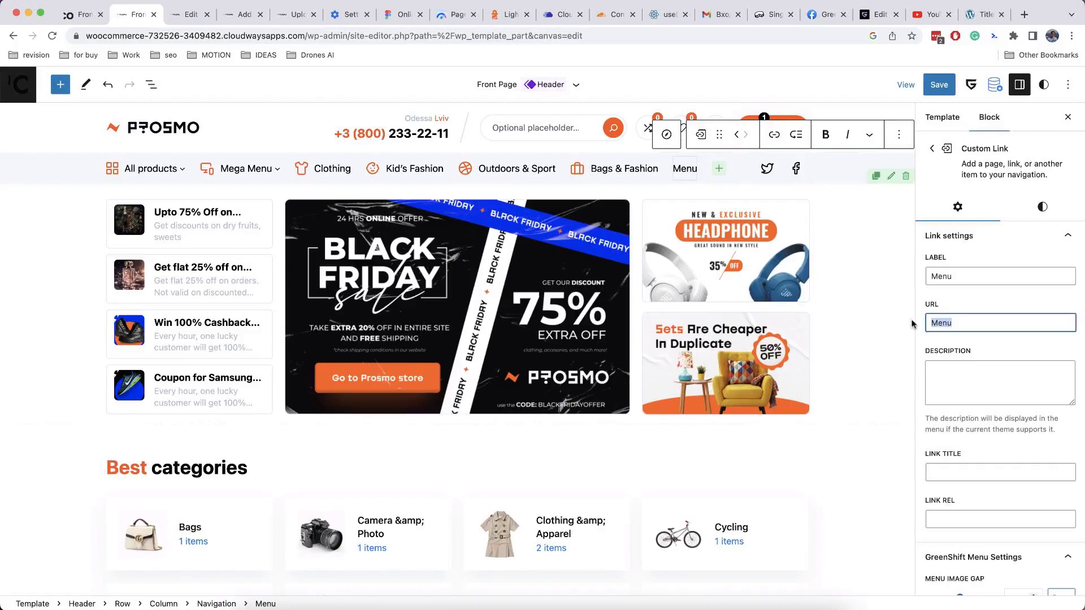
pyautogui.write('#')
pyautogui.click(965, 305)
pyautogui.scroll(-3, 964, 305)
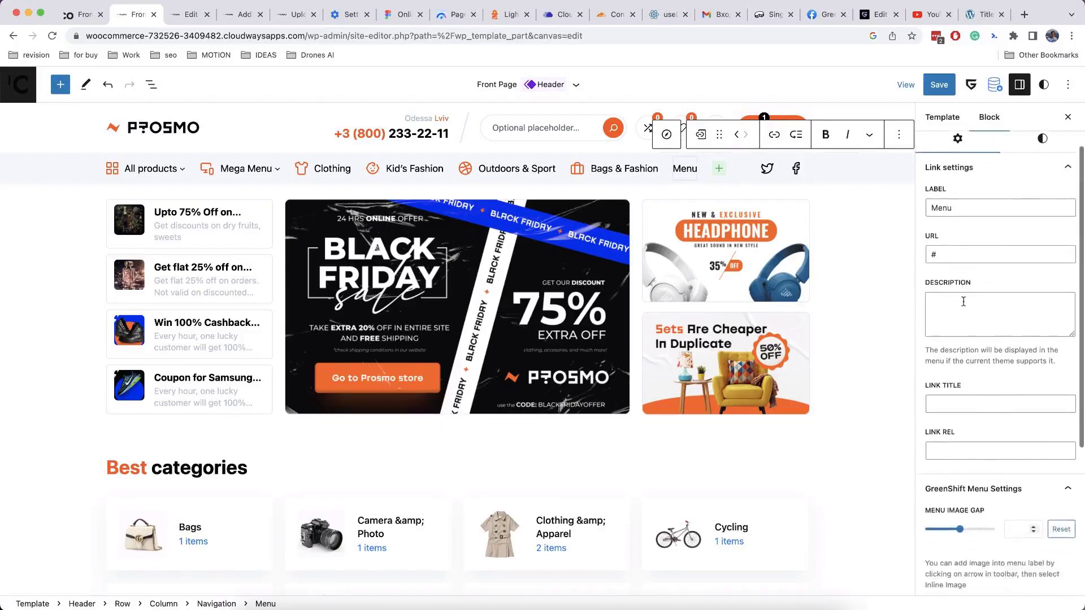
pyautogui.scroll(-2, 964, 305)
pyautogui.scroll(4, 961, 312)
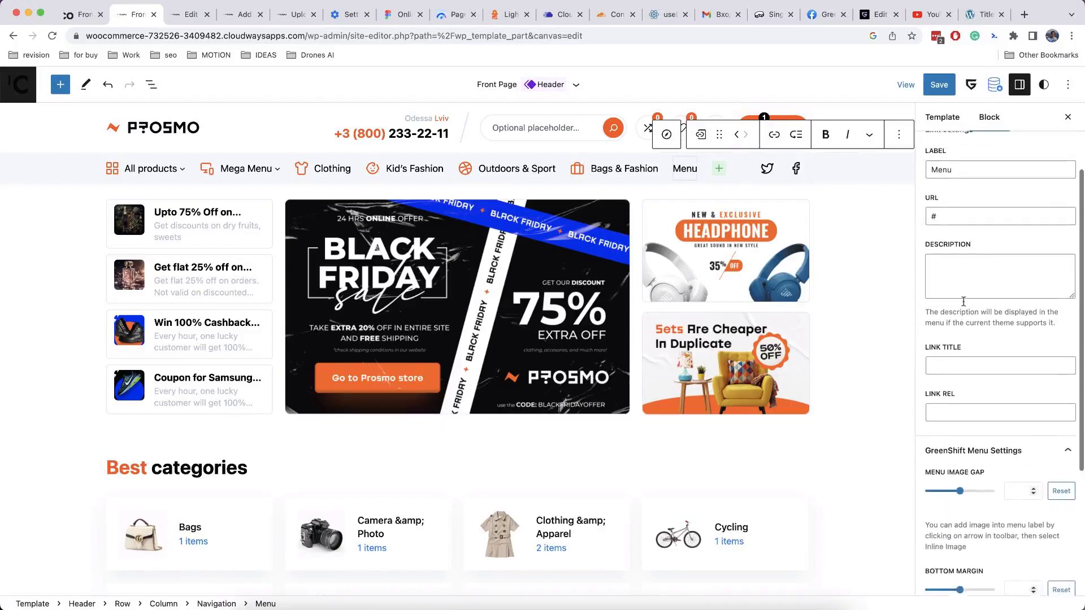
pyautogui.click(796, 135)
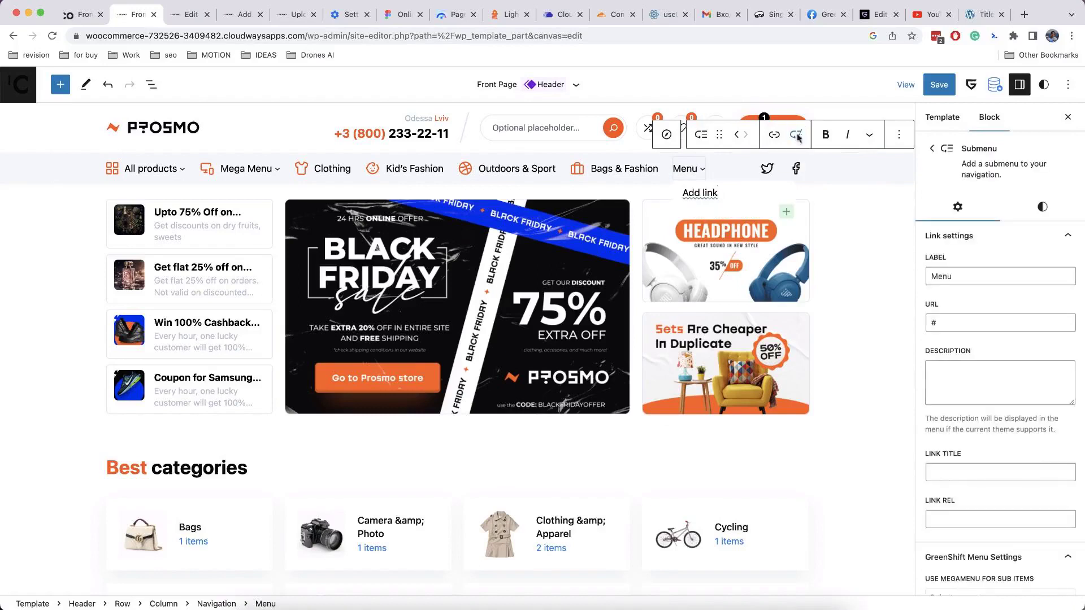
# - Make Menu a Full width menu loading 'Mega menu with discount column', inheriting the template background
pyautogui.scroll(-7, 972, 308)
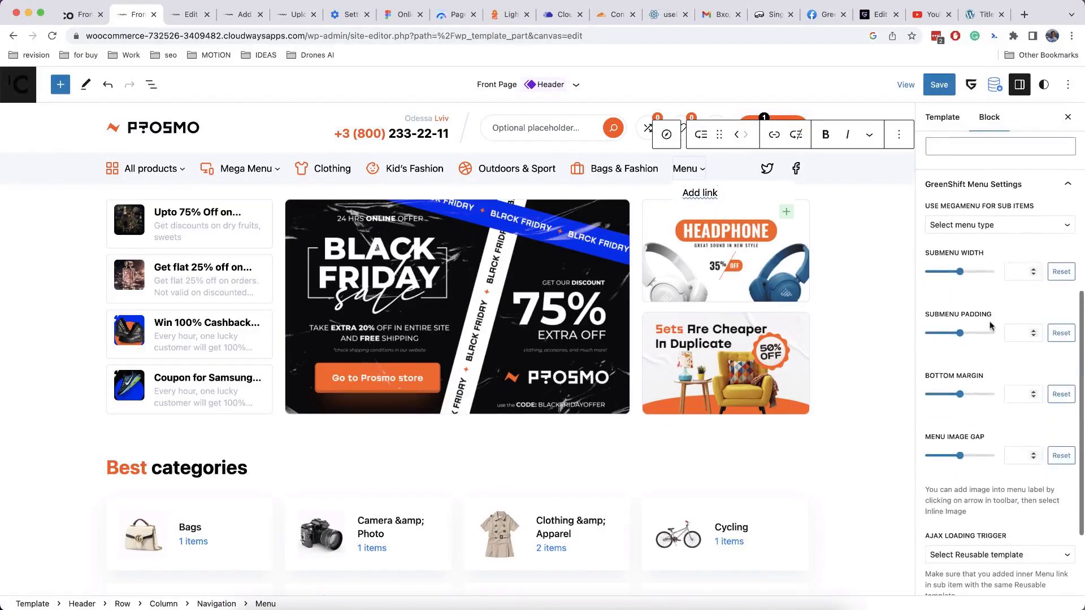
pyautogui.click(983, 215)
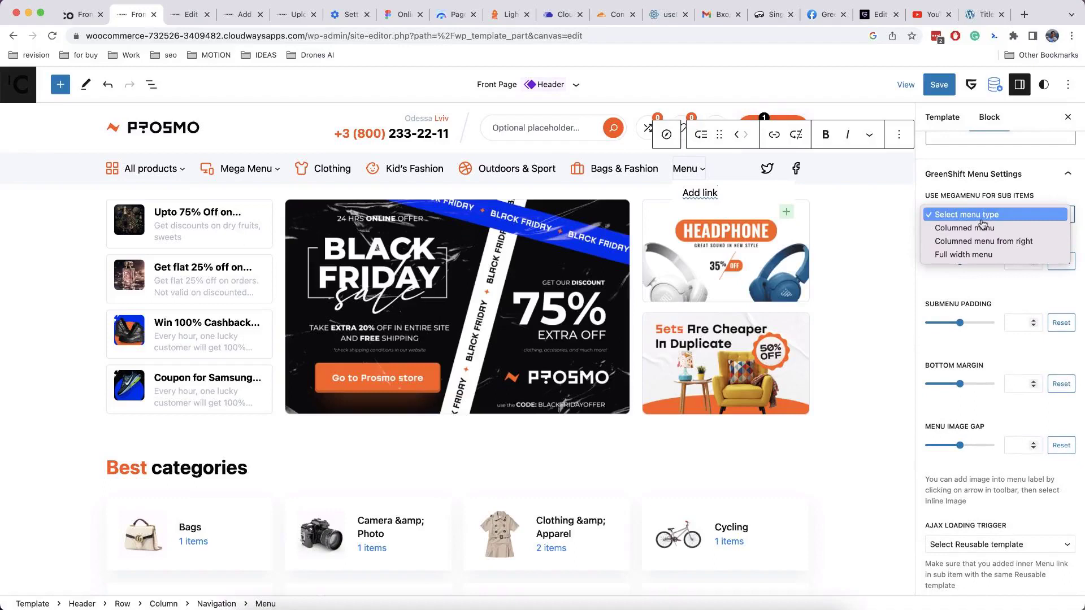
pyautogui.click(985, 255)
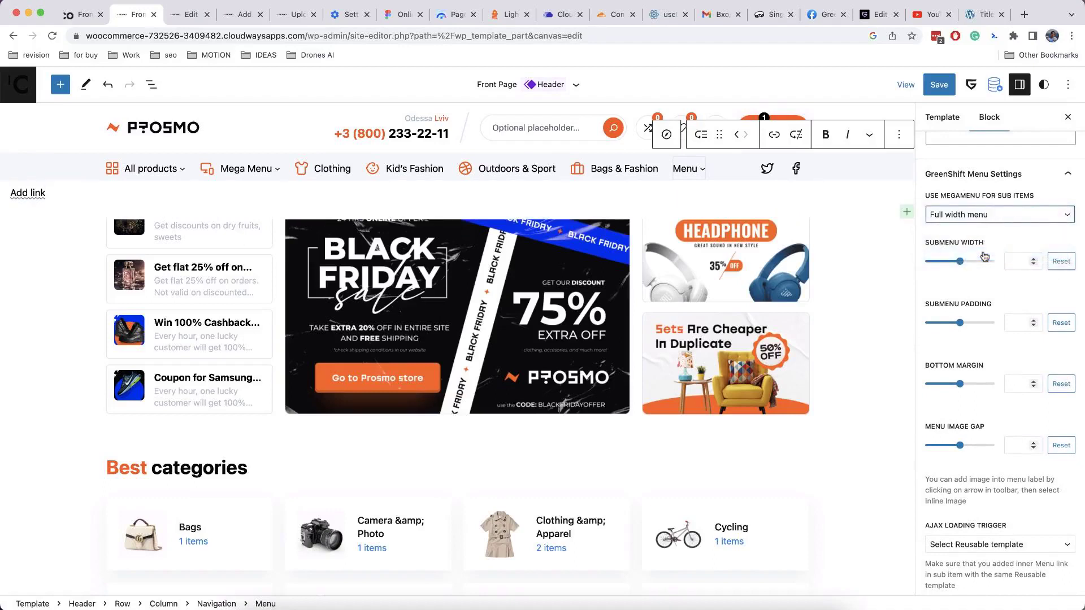
pyautogui.scroll(-2, 976, 272)
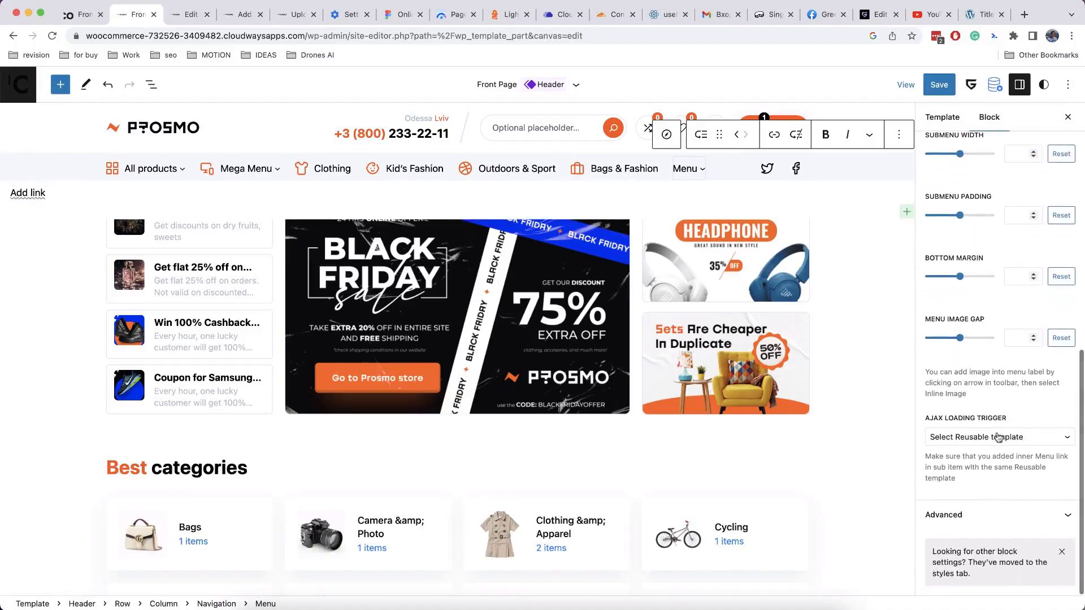
pyautogui.click(998, 438)
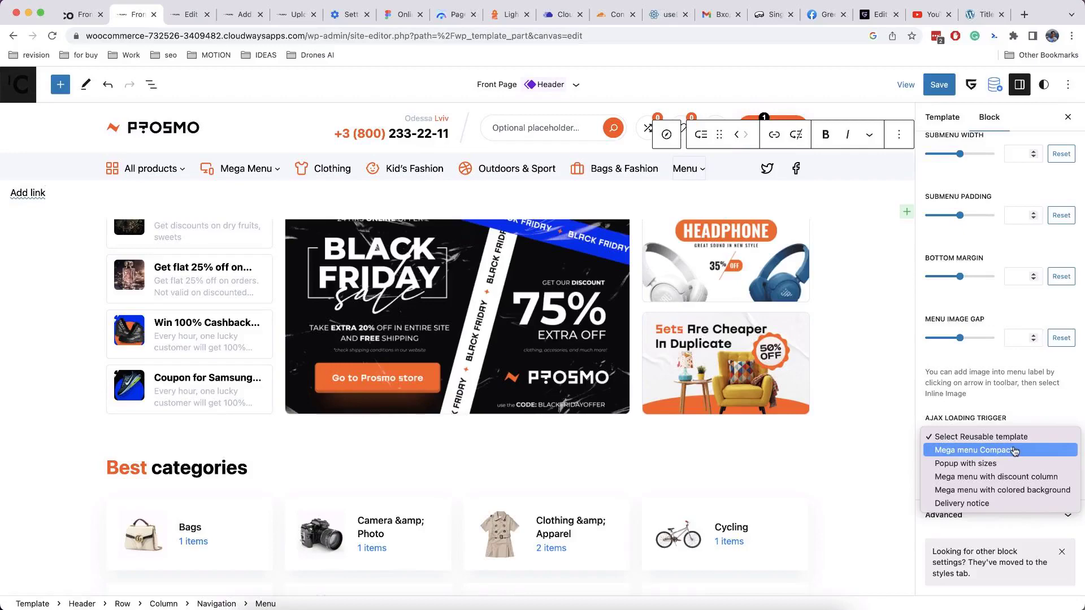
pyautogui.click(1015, 477)
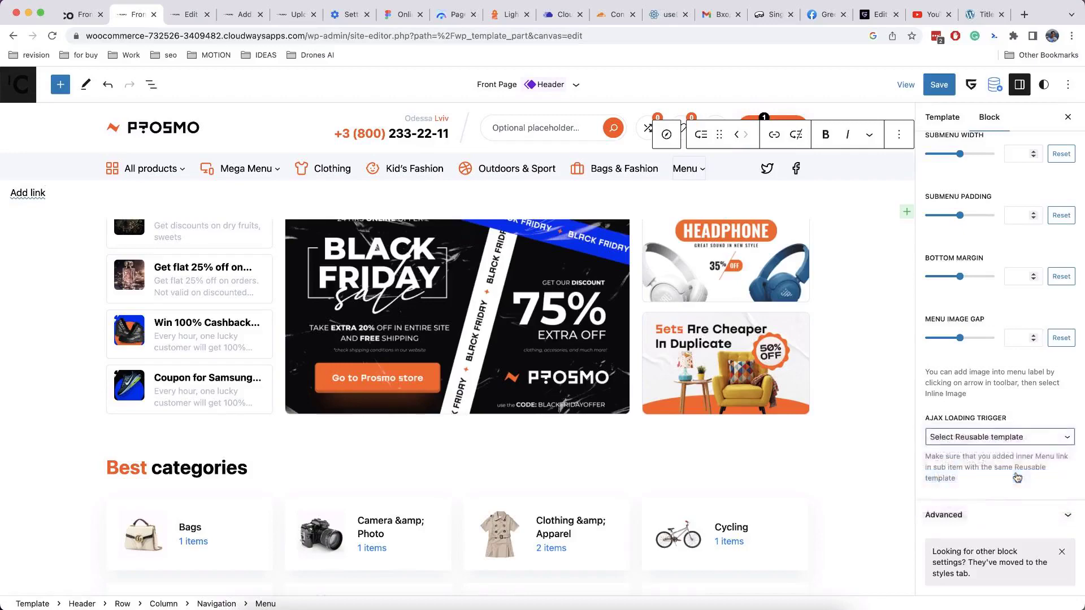
pyautogui.click(990, 478)
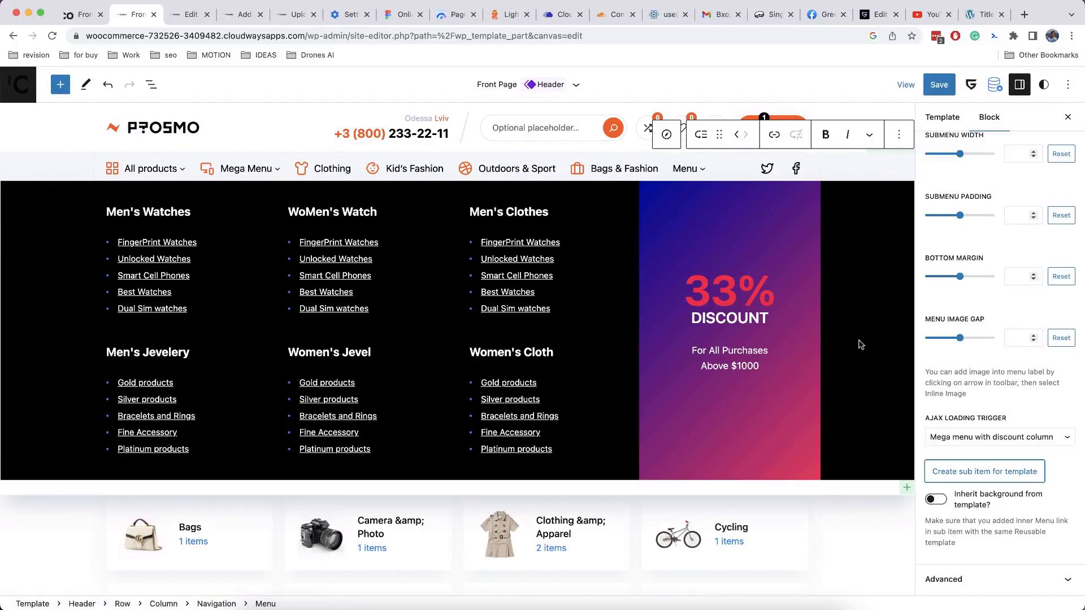
pyautogui.click(942, 502)
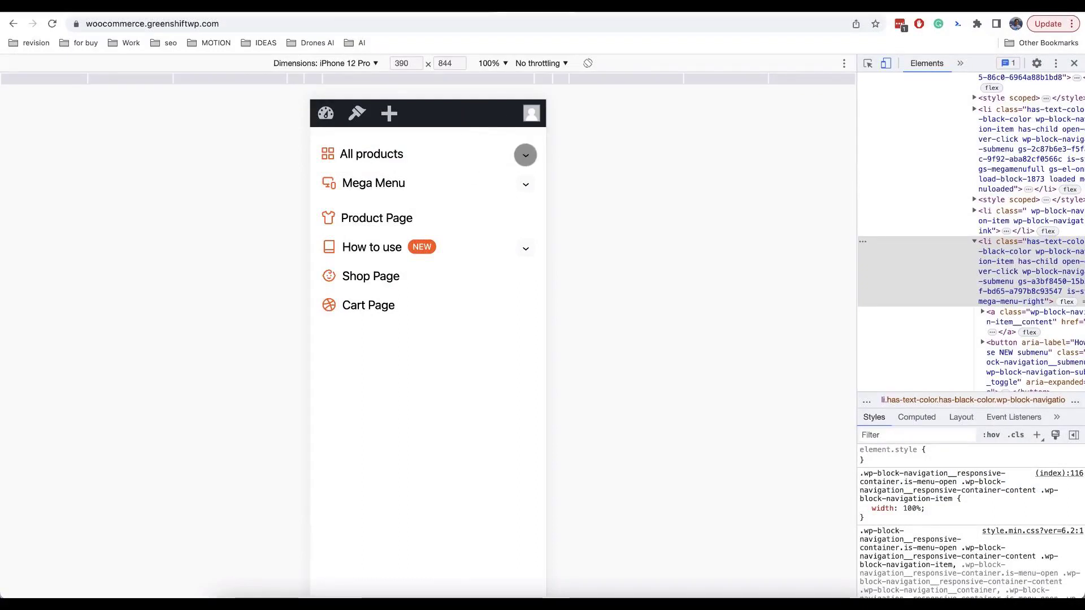
# - Expand and collapse All products, How to use, First Link, Second Link and Mega Menu on mobile
pyautogui.click(526, 154)
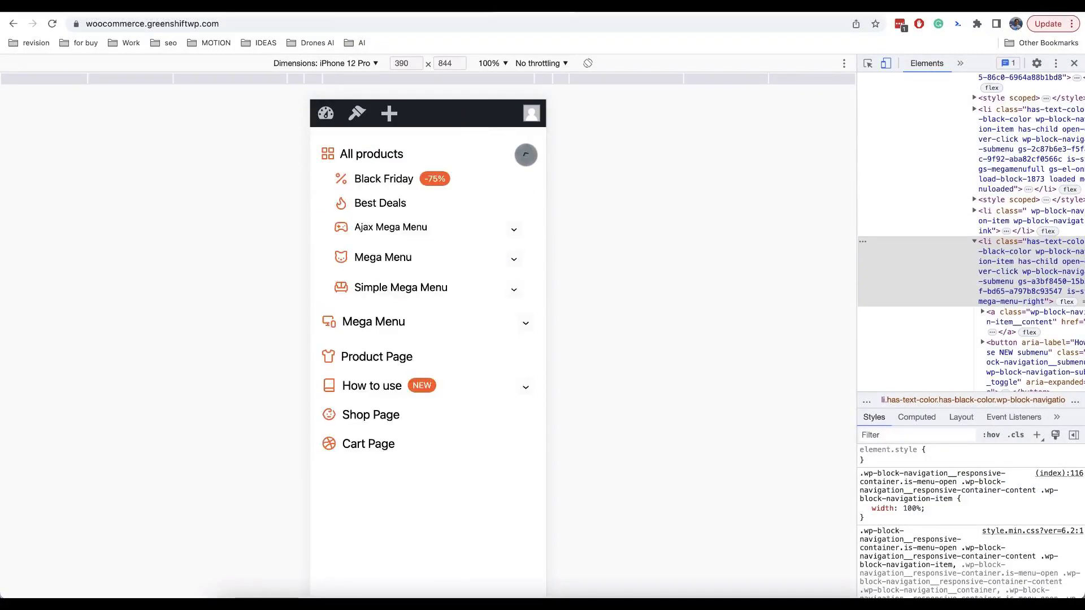
pyautogui.click(526, 154)
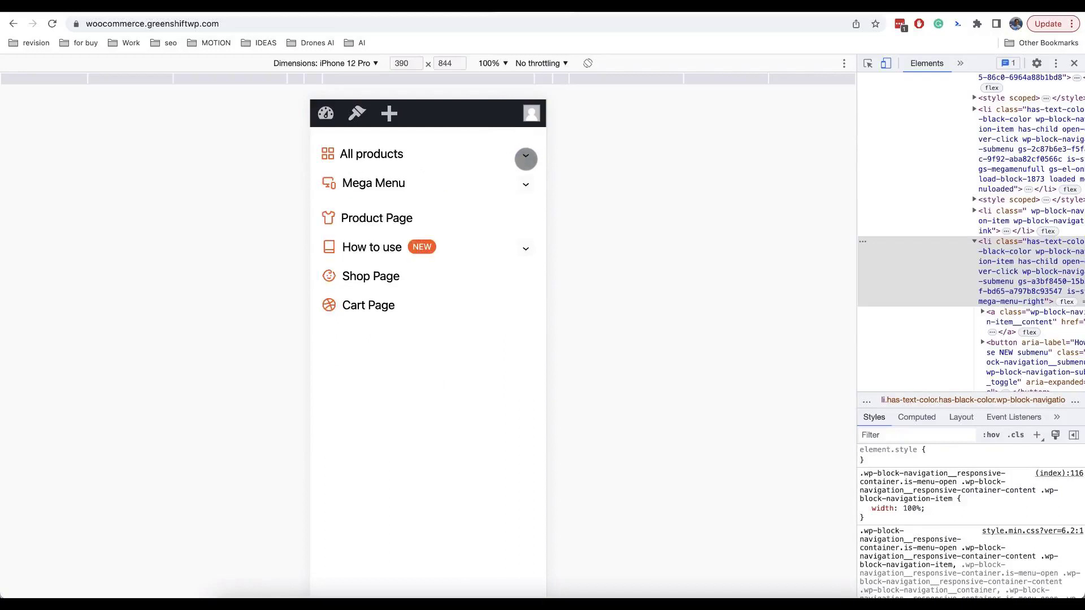
pyautogui.click(520, 249)
pyautogui.click(513, 274)
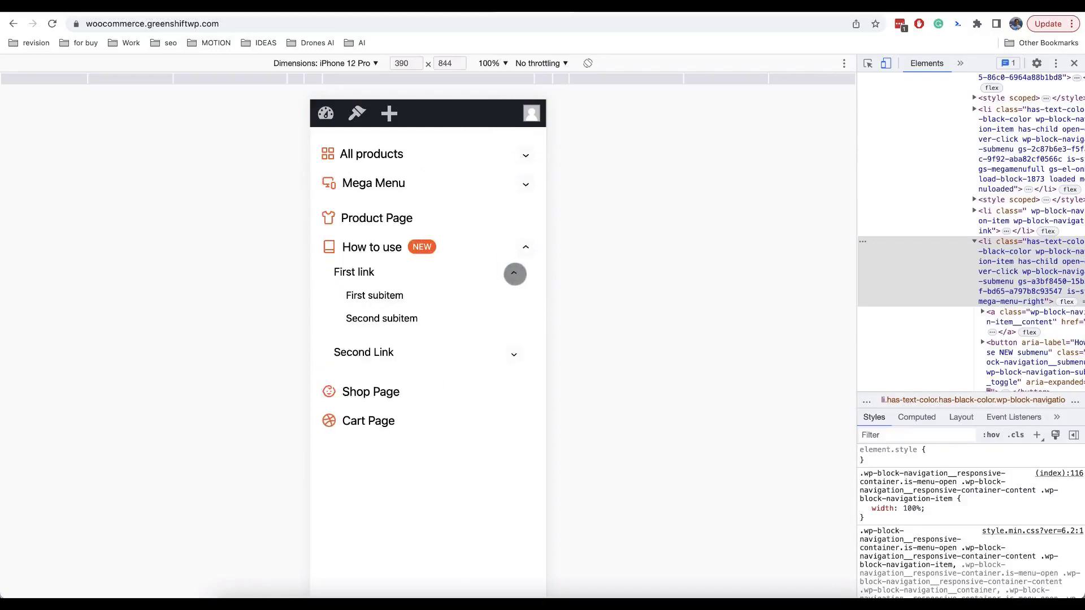
pyautogui.click(519, 355)
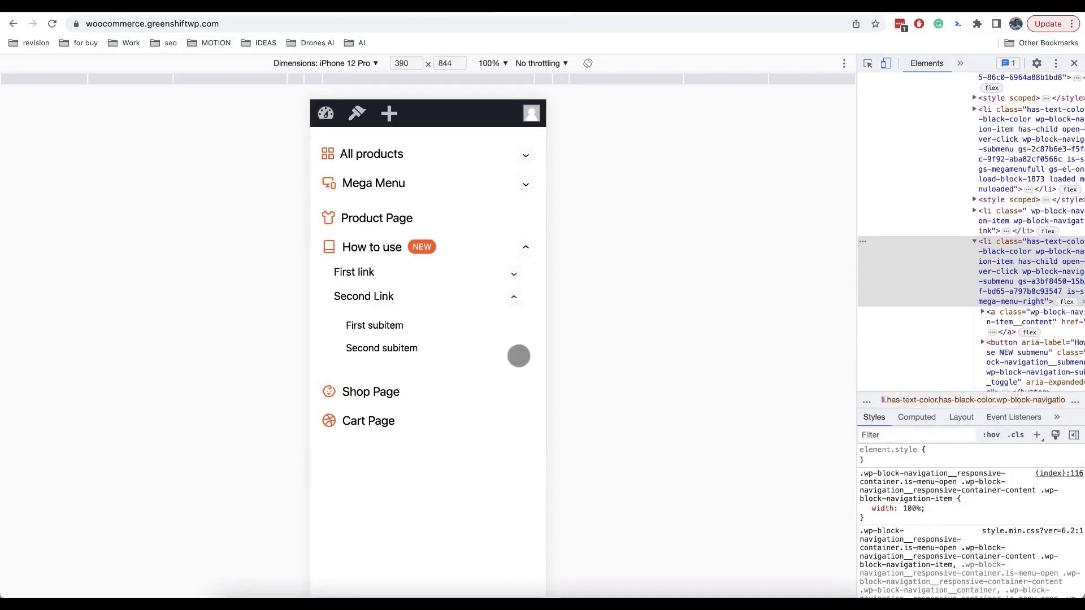
pyautogui.click(513, 298)
pyautogui.click(525, 247)
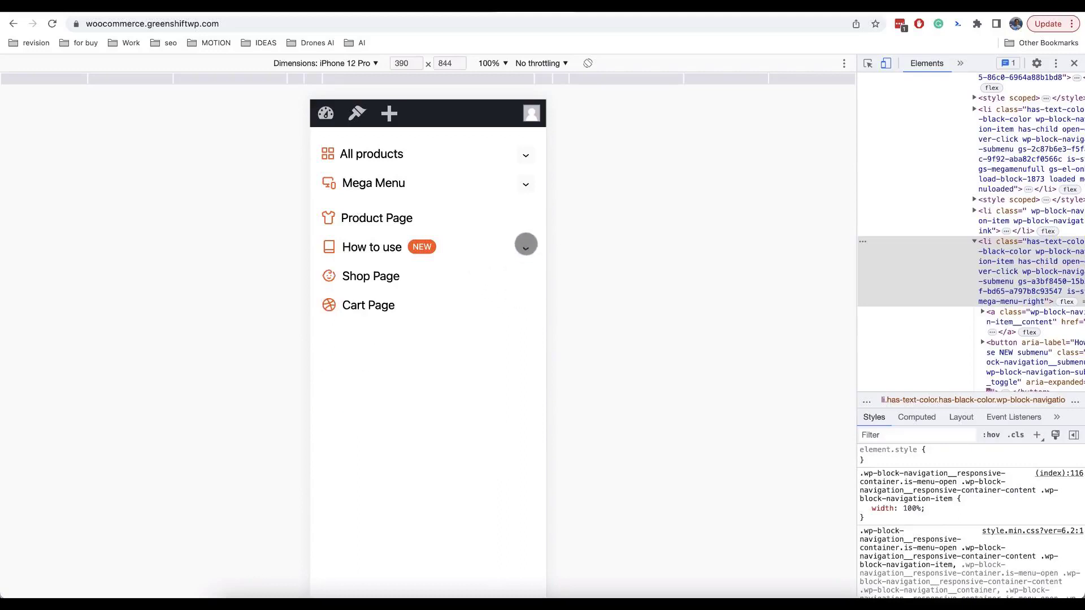
pyautogui.click(524, 185)
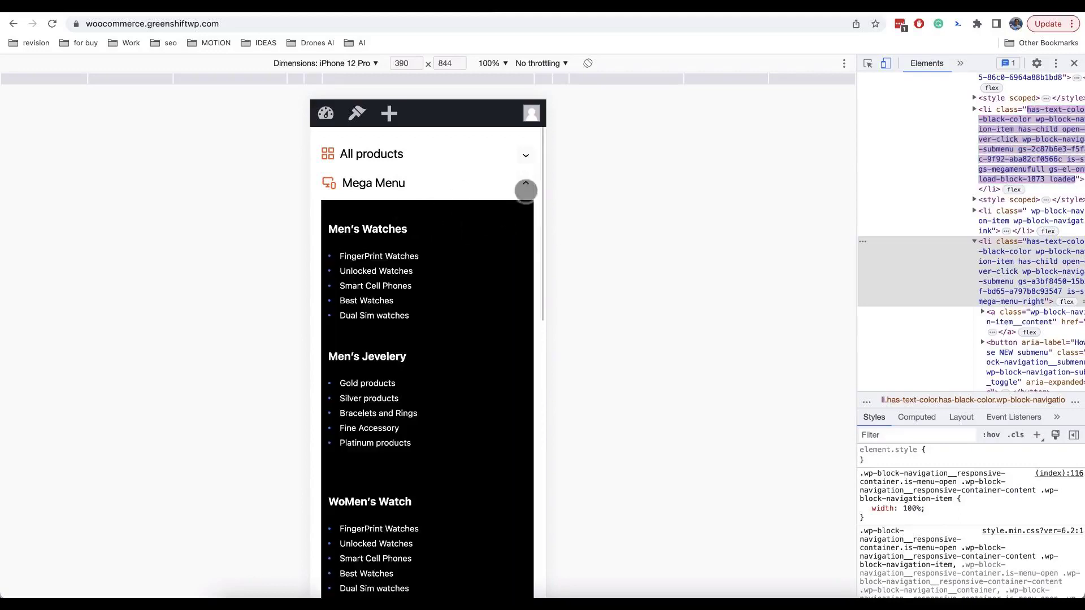
pyautogui.click(525, 185)
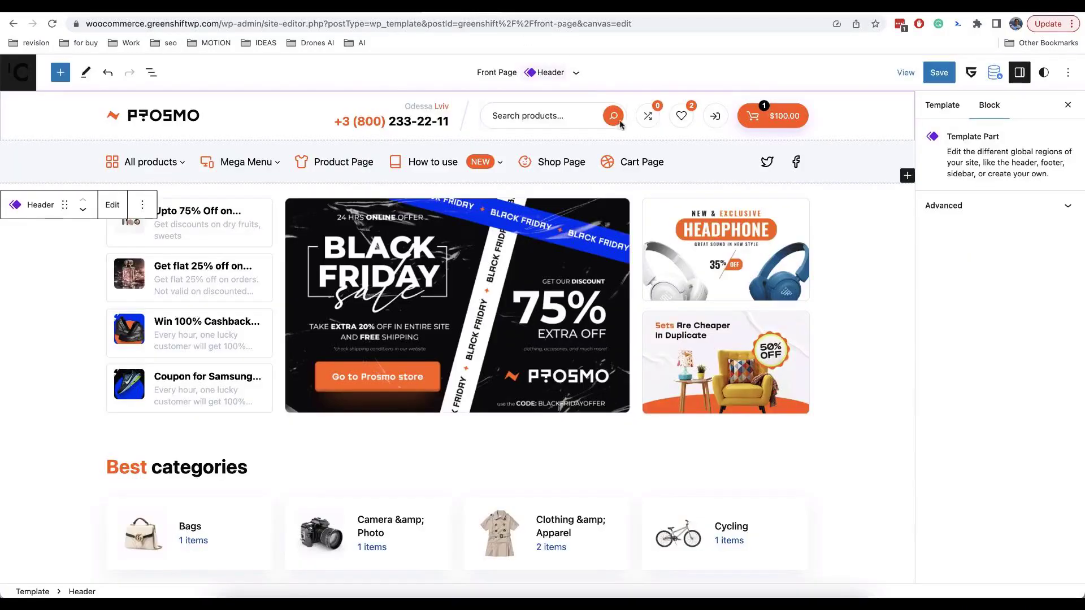
pyautogui.click(575, 153)
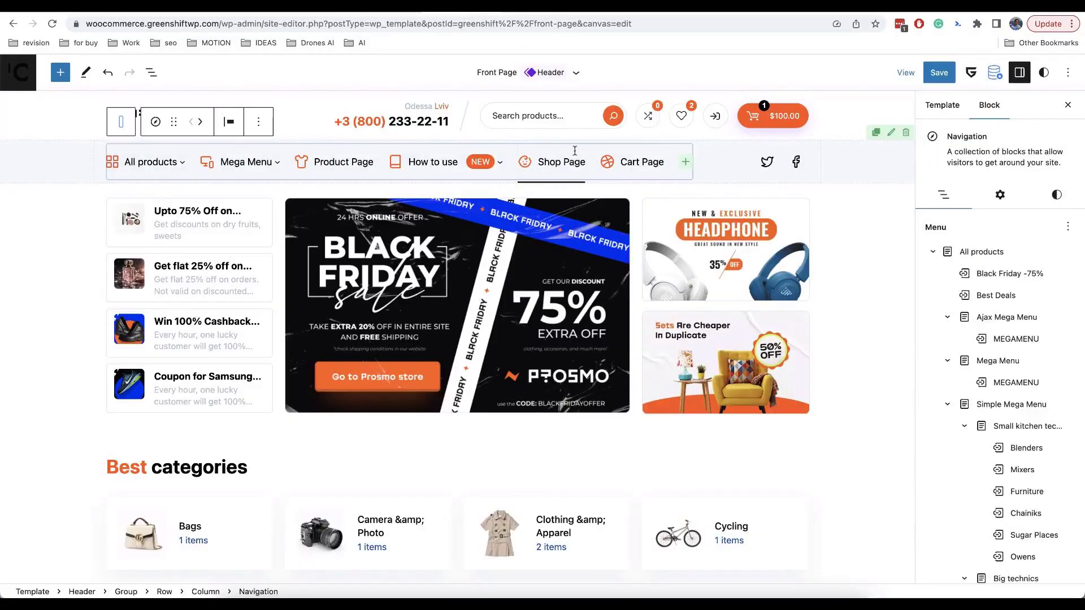
pyautogui.click(1056, 194)
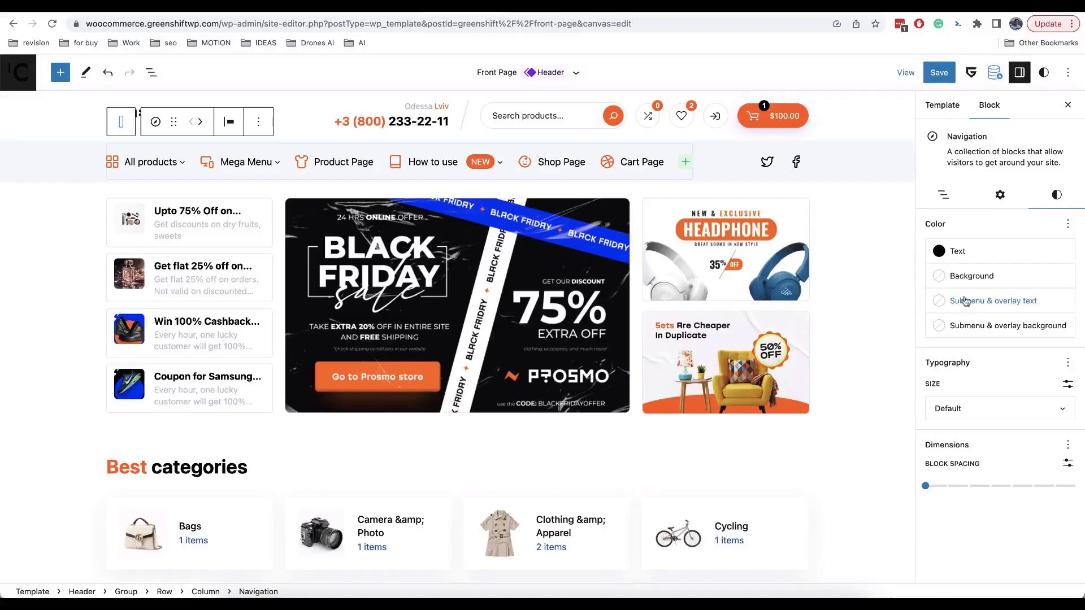
pyautogui.moveTo(500, 164)
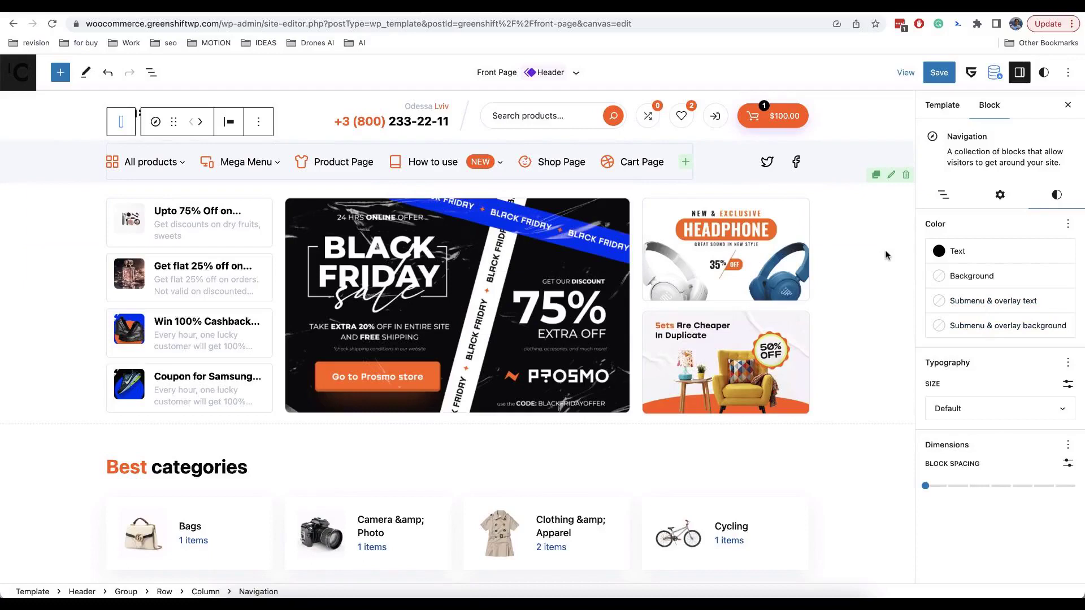
pyautogui.click(1000, 194)
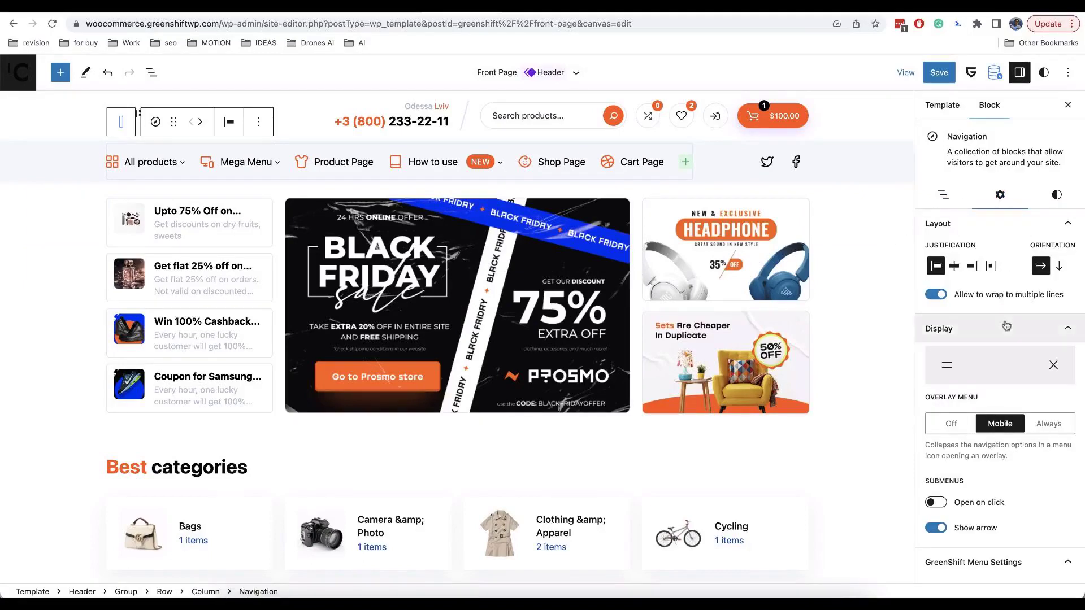
pyautogui.scroll(-1, 1006, 325)
pyautogui.scroll(-4, 1006, 333)
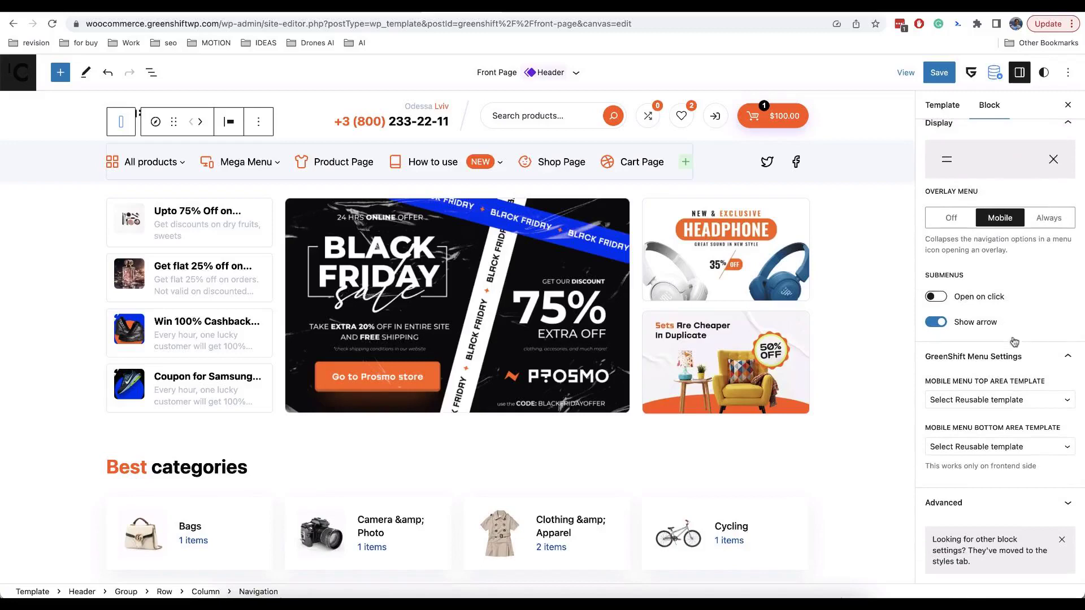